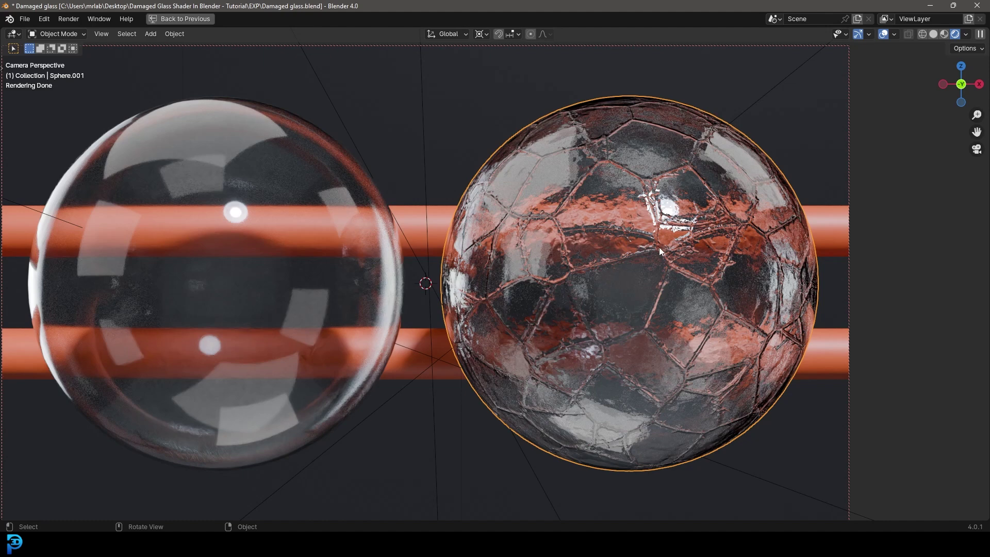
- Examine the node group of the cracked sphere's Glass noise material, both its inner nodes and its exposed inputs
key(ctrl+space)
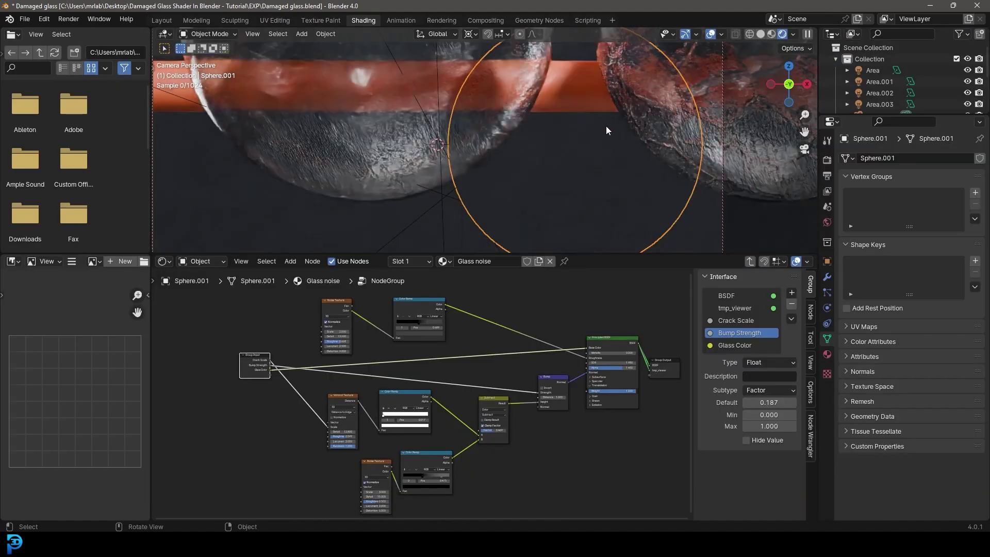
scroll(493, 340, up, 2)
middle_drag(342, 318, 348, 380)
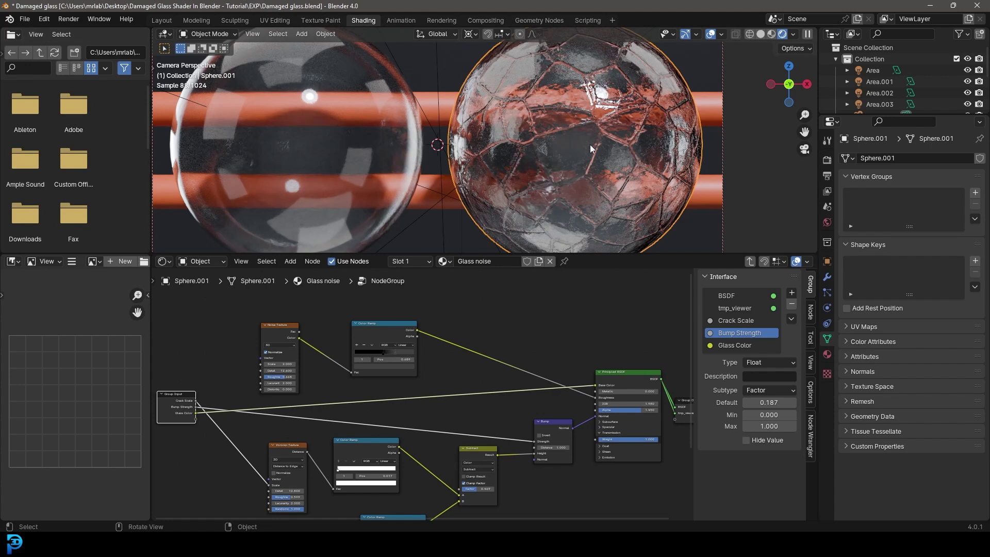
key(Tab)
scroll(407, 347, up, 1)
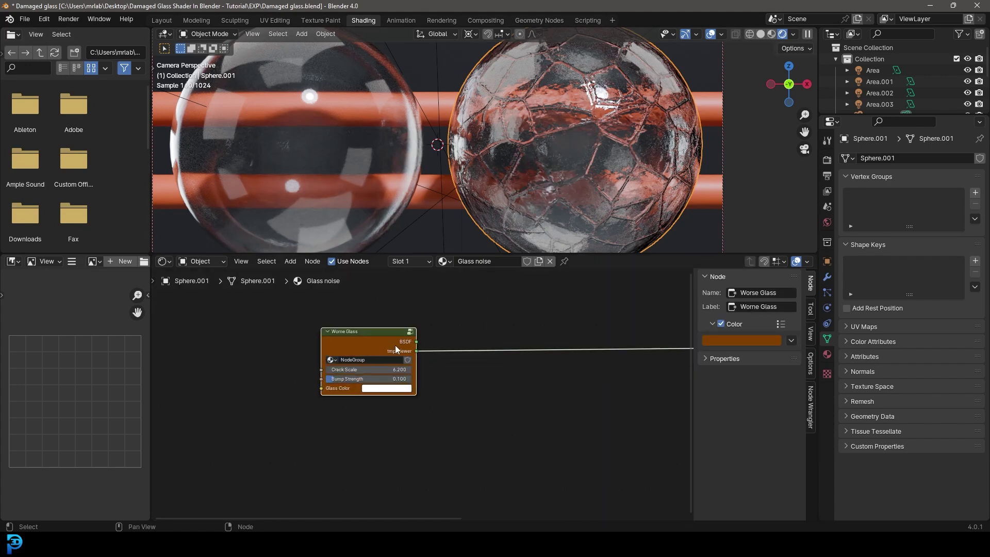
drag(347, 335, 358, 320)
key(Tab)
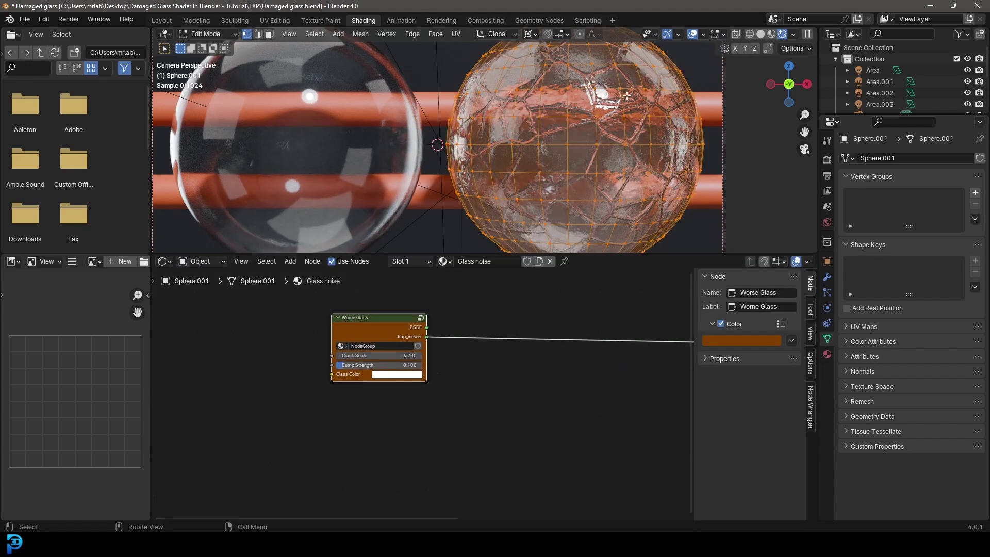
key(Tab)
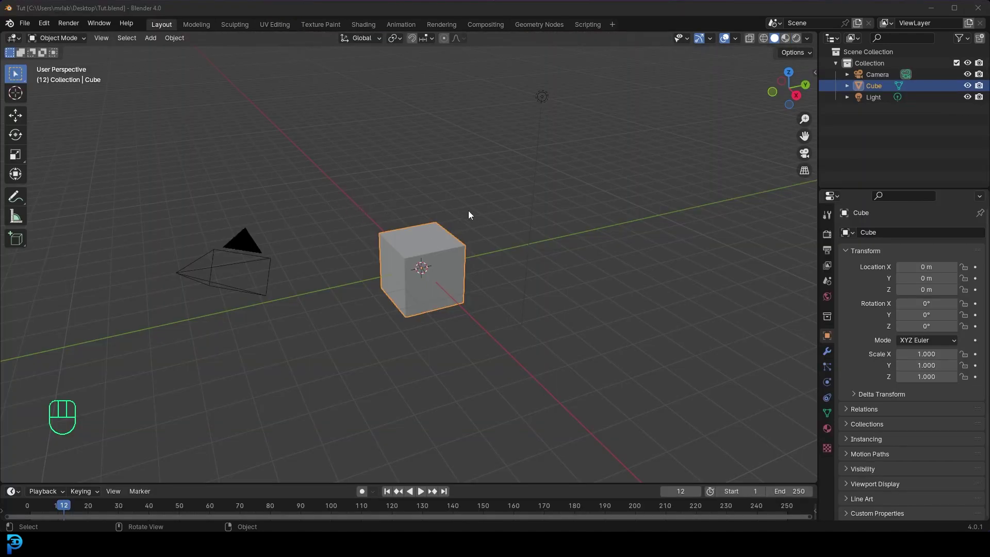
- Delete the default cube and light, and add a UV sphere at the scene's origin
drag(345, 364, 586, 58)
key(Delete)
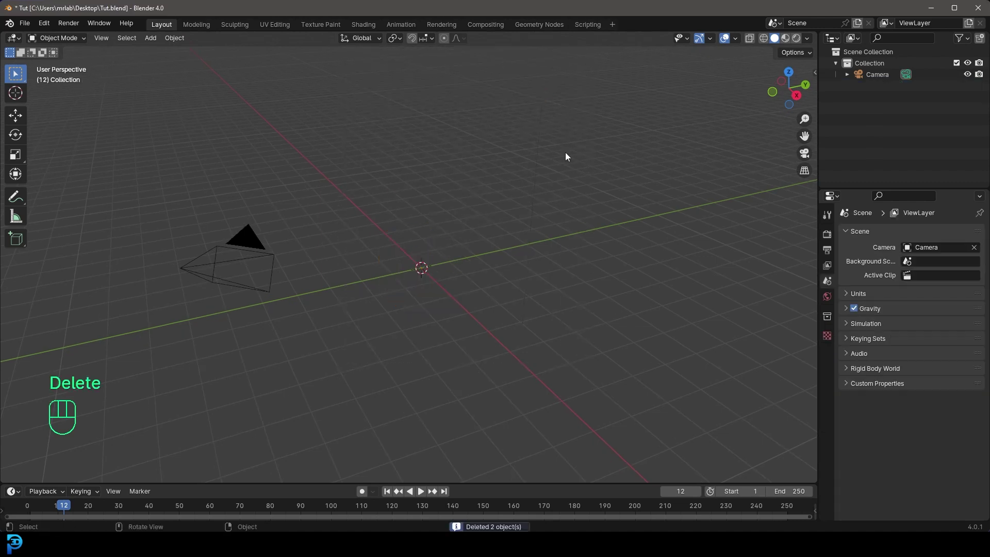
scroll(398, 261, up, 4)
key(shift+a)
mouse_move(428, 243)
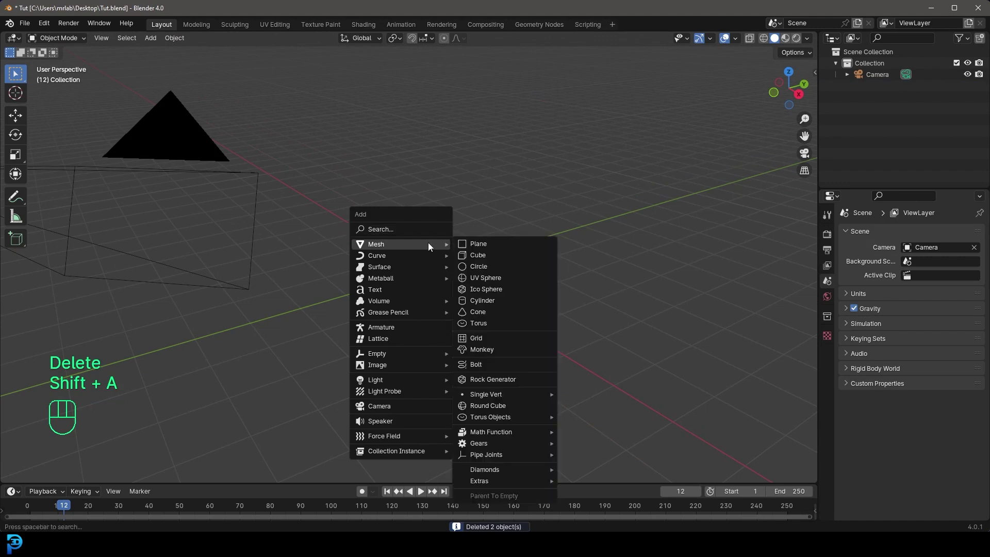
click(503, 278)
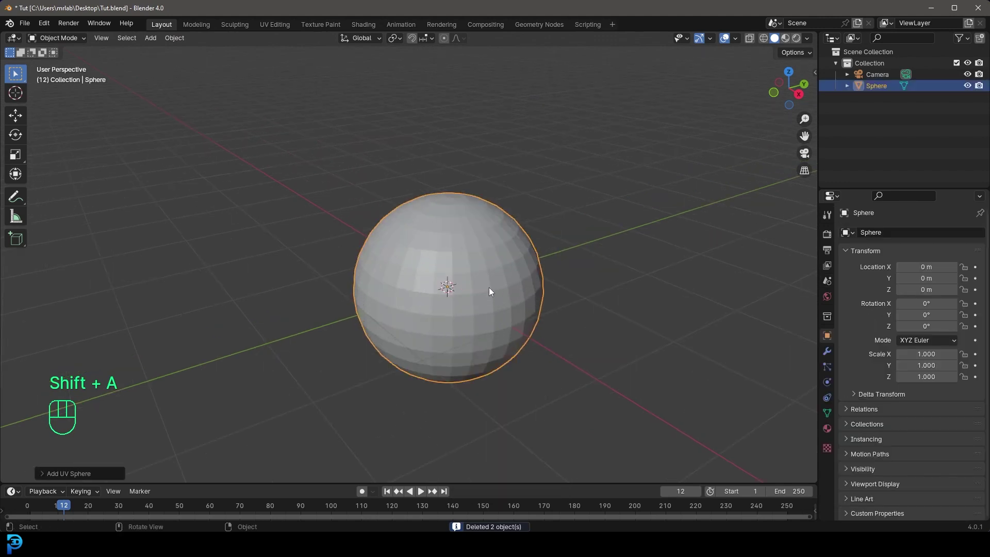
- Add a Subdivision Surface modifier to the sphere
click(827, 352)
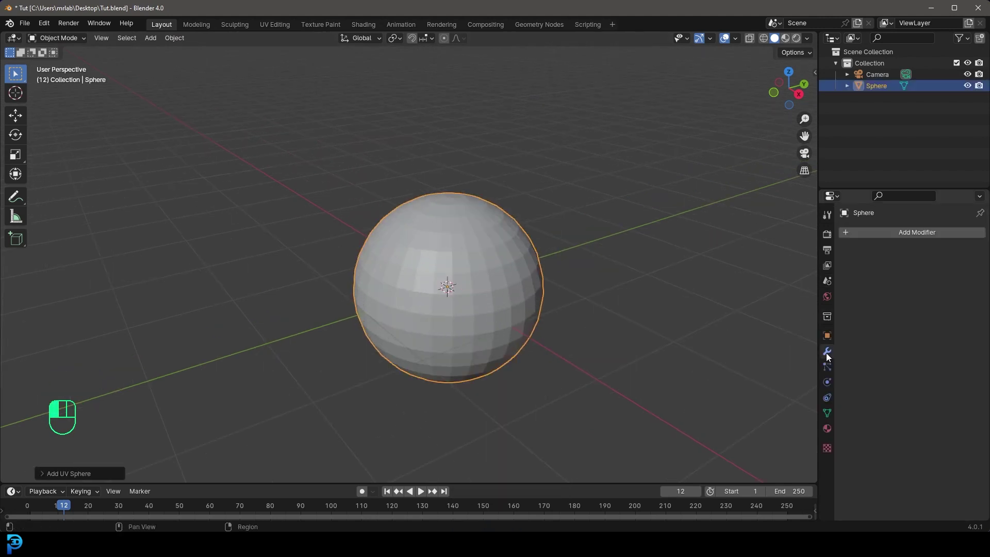
click(904, 230)
click(879, 231)
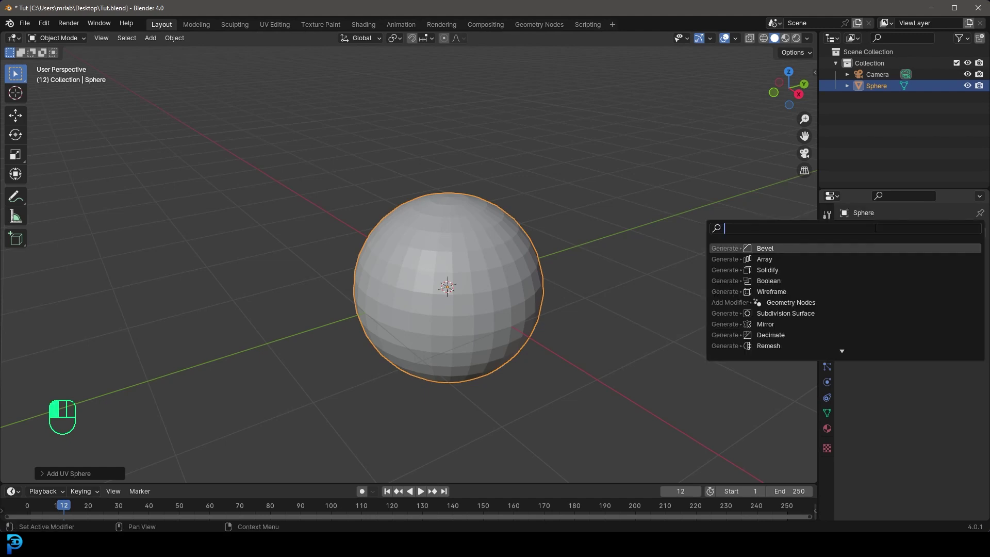
text(sub)
key(Return)
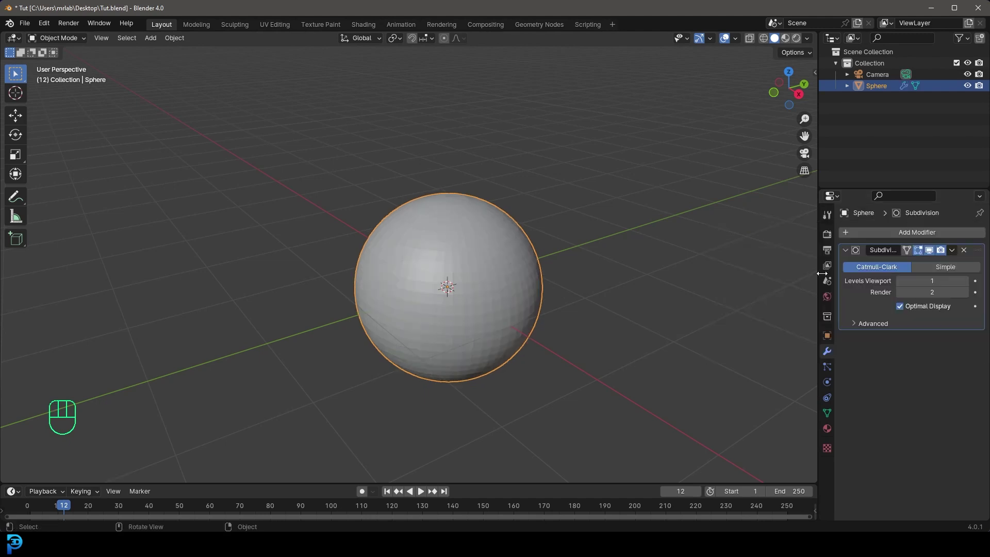
- Add a Solidify modifier to the sphere below the Subdivision Surface modifier
click(902, 234)
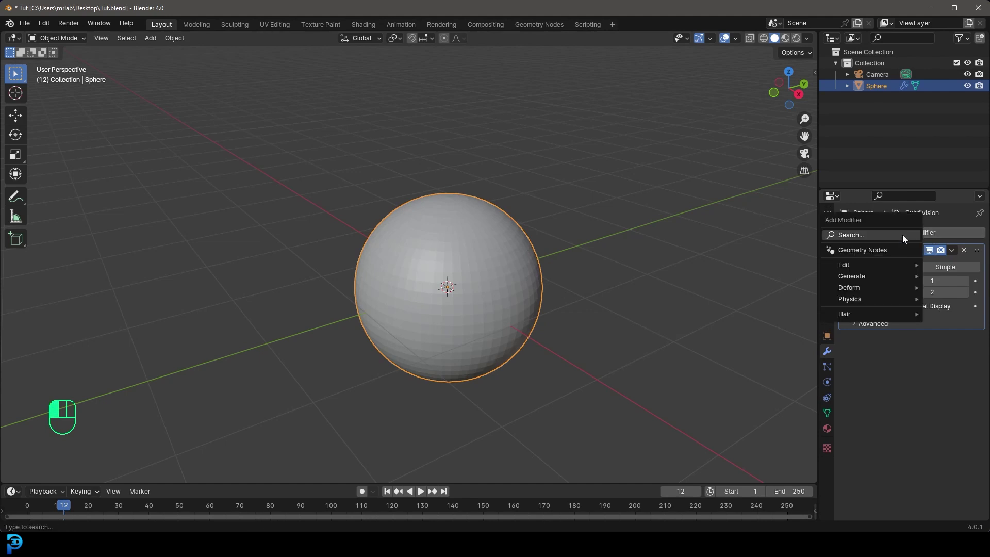
click(880, 233)
text(soli)
click(791, 256)
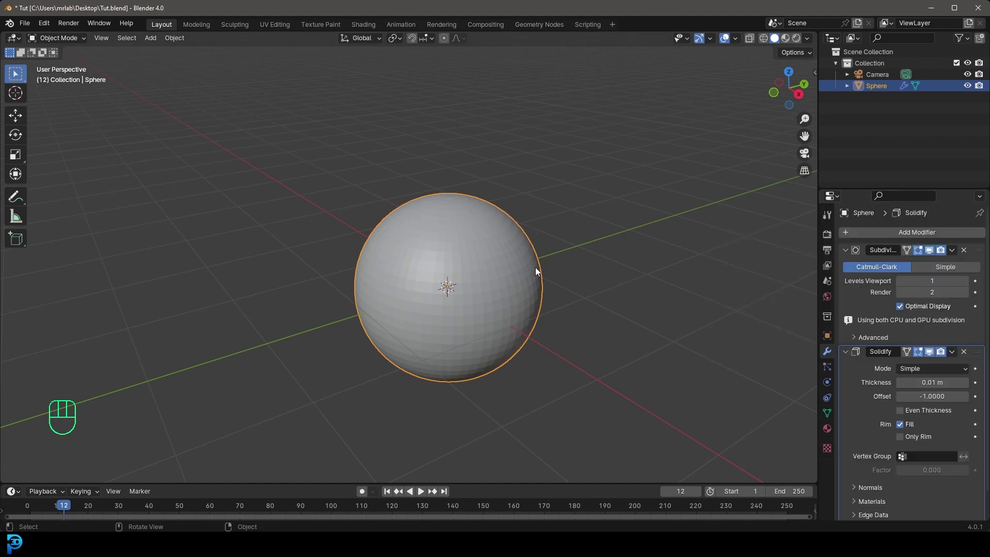
- Check the sphere's shell in wireframe, set the Solidify thickness to 0.019 m, and return to solid shading
scroll(494, 264, up, 4)
key(z)
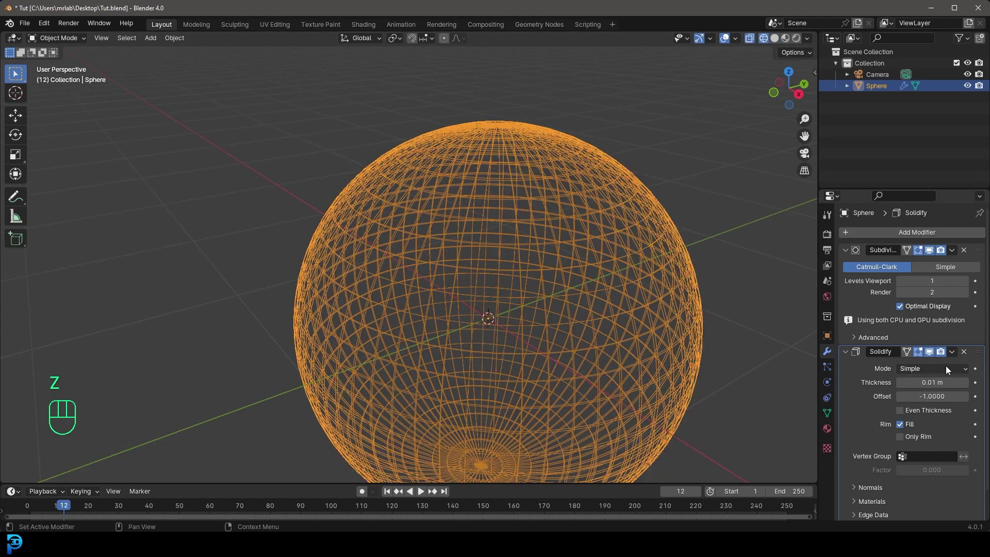
shift+drag(953, 382, 967, 382)
key(z)
click(739, 246)
- Apply smooth shading to the sphere
scroll(455, 292, down, 4)
middle_drag(455, 292, 469, 205)
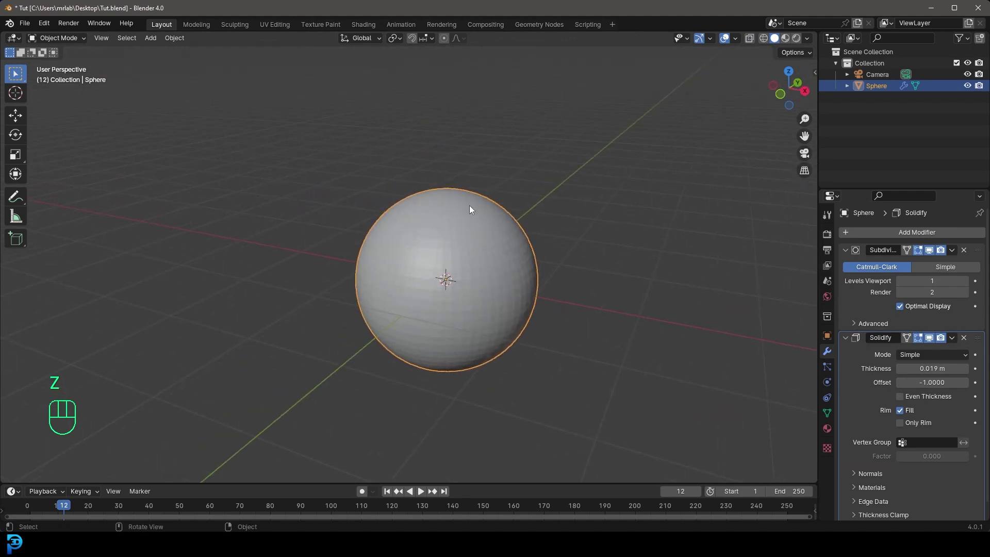
right_click(444, 220)
click(444, 221)
- Move the camera closer to the sphere, to about X 3.91, Y -3.69, Z 2.71 m, and set a render region around the camera frame
scroll(547, 259, down, 2)
key(KP_1)
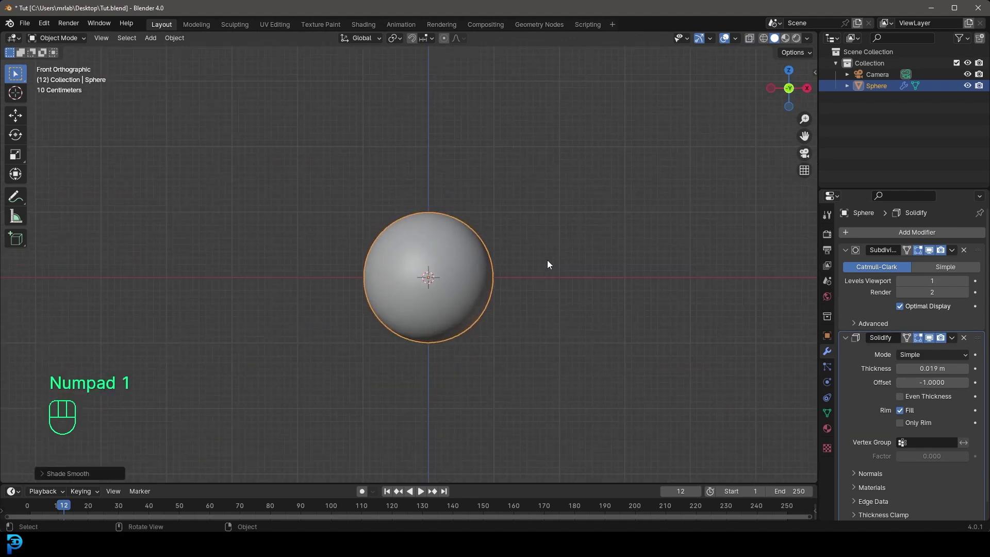
scroll(528, 270, down, 3)
middle_drag(528, 270, 464, 214)
key(KP_0)
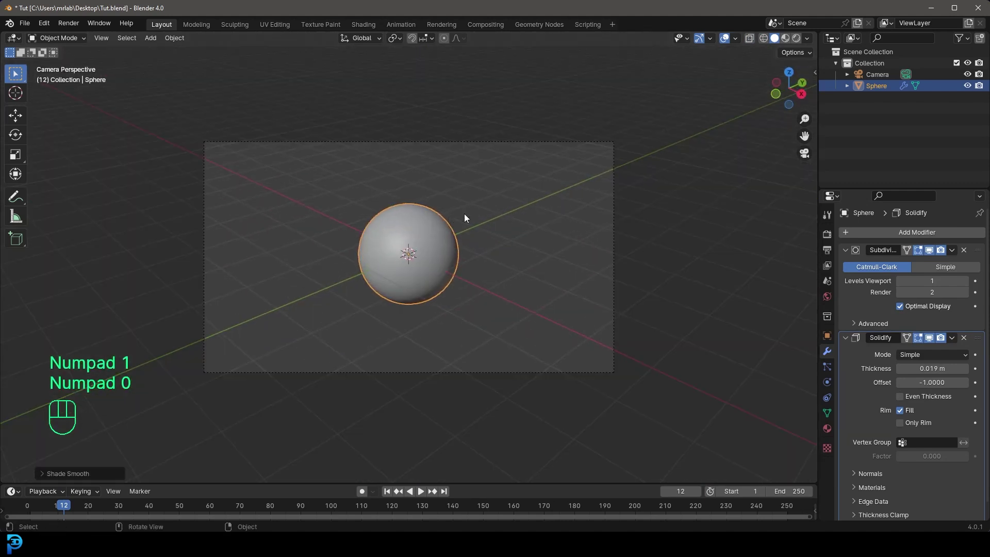
click(487, 148)
key(g)
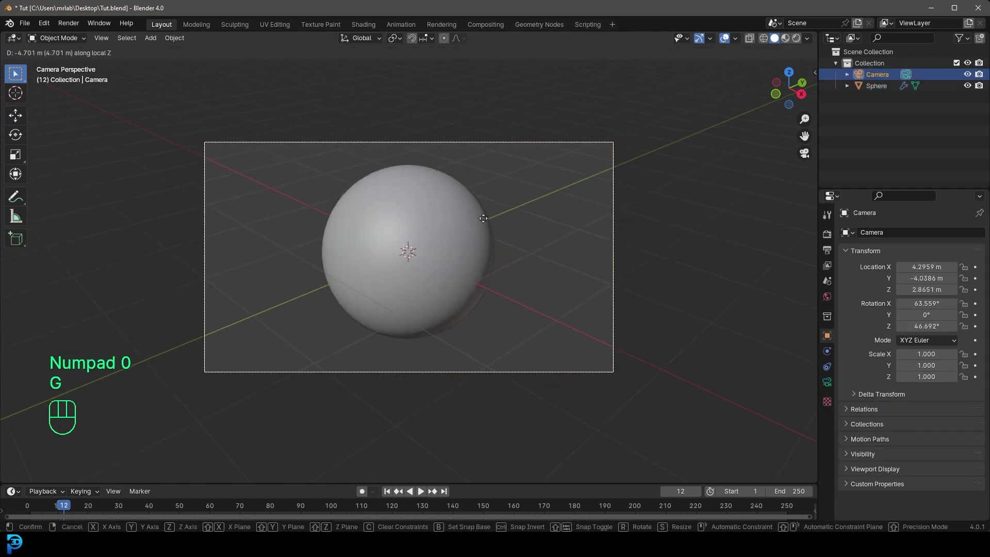
click(496, 345)
key(g)
click(498, 348)
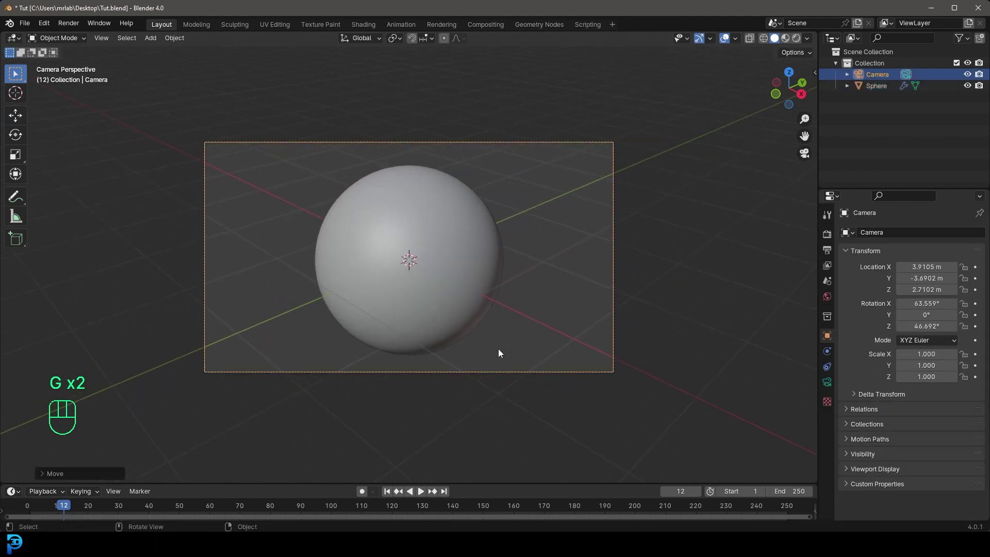
key(ctrl+b)
drag(204, 144, 659, 404)
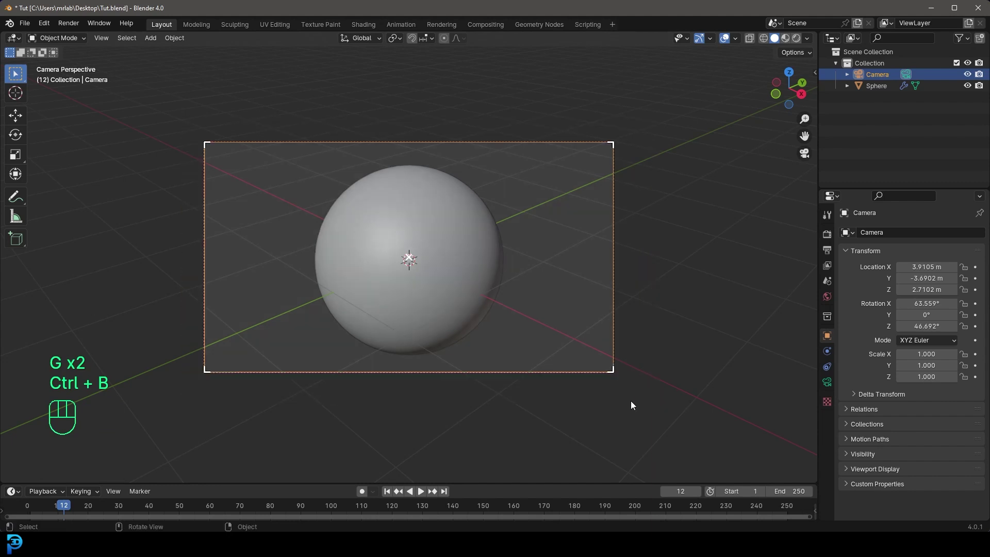
- Switch the render engine to Cycles and set its device to GPU Compute
click(825, 236)
click(907, 233)
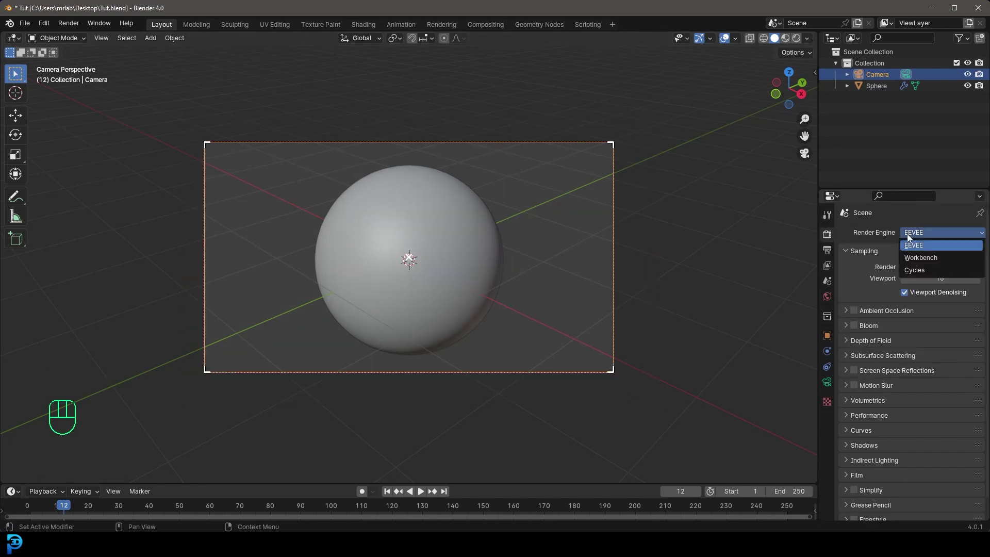
click(915, 271)
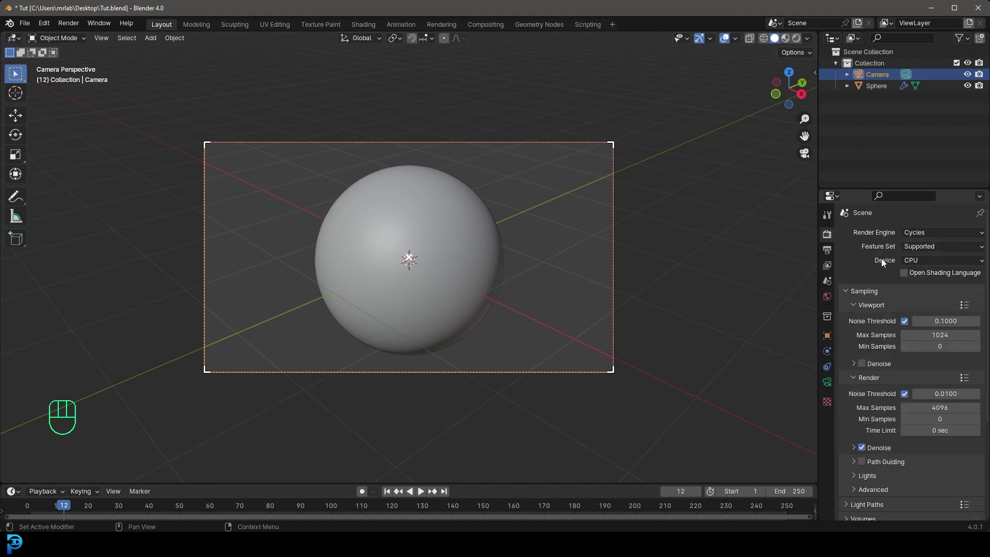
click(903, 261)
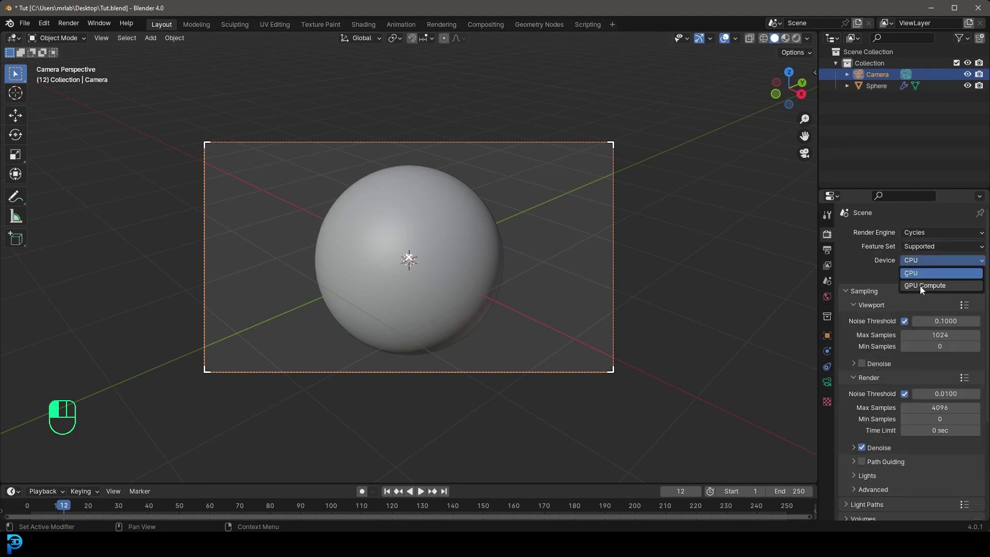
click(921, 286)
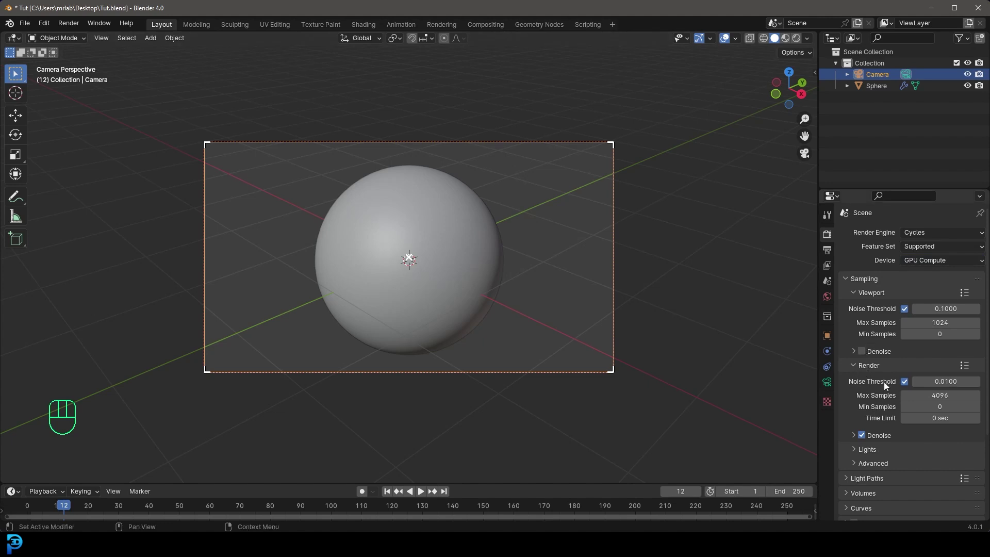
- Set the final render's maximum samples to 50
click(946, 395)
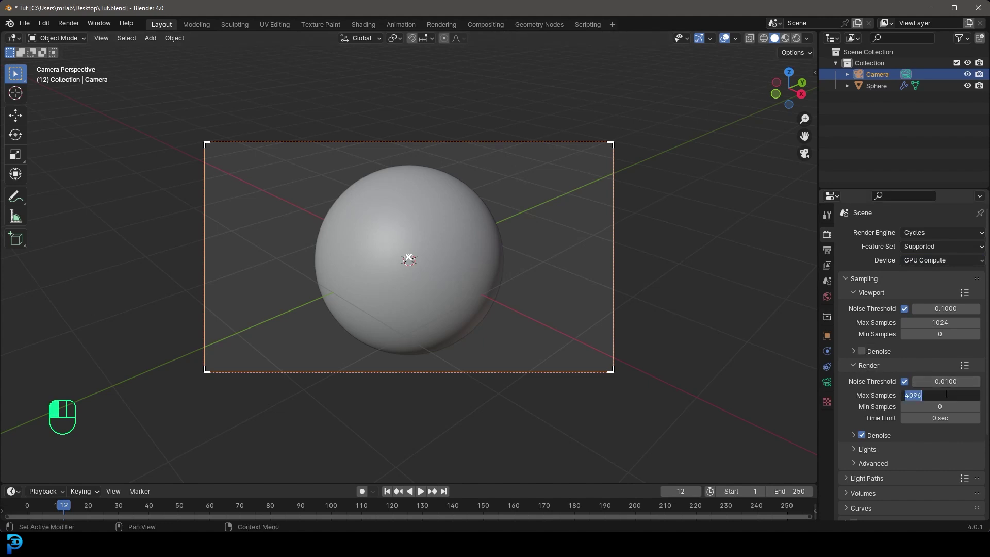
text(50)
key(Return)
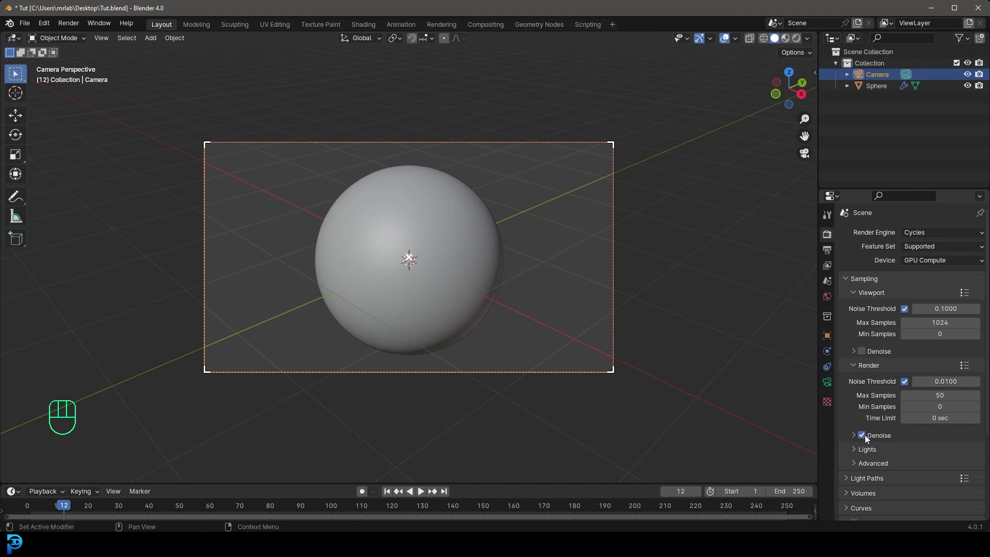
- Add an area light and raise it about 1.9 m along the Z axis, above the sphere
scroll(422, 242, up, 2)
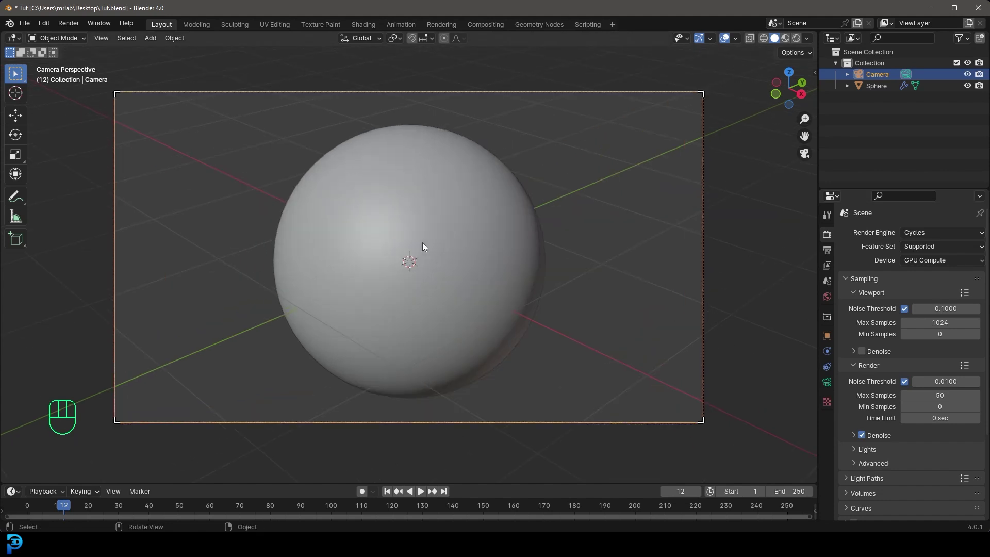
scroll(426, 229, down, 2)
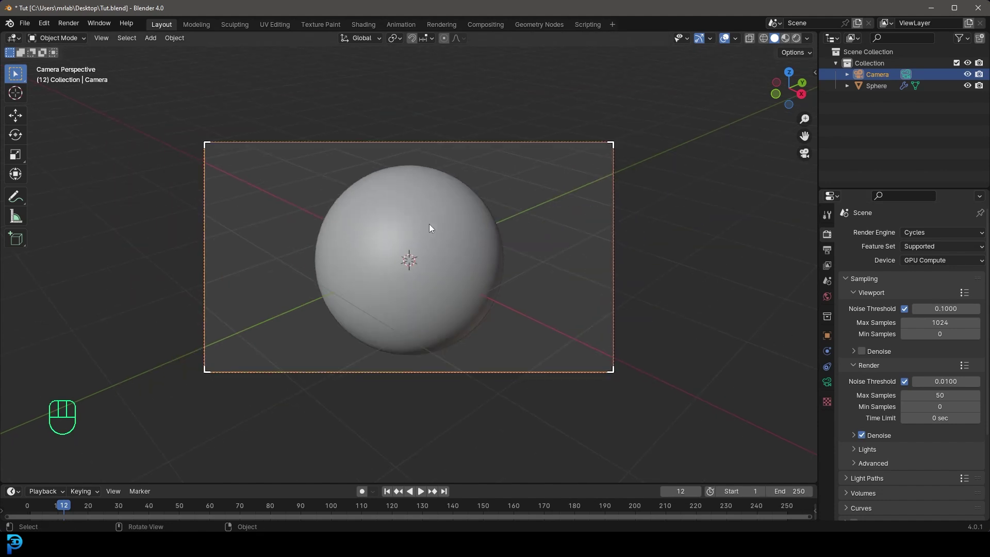
key(shift+a)
mouse_move(383, 334)
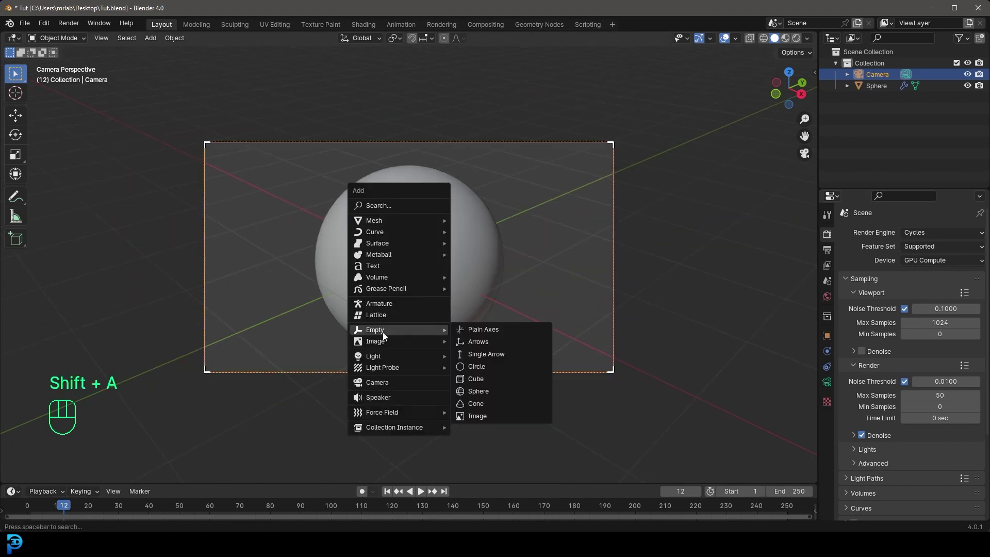
mouse_move(391, 356)
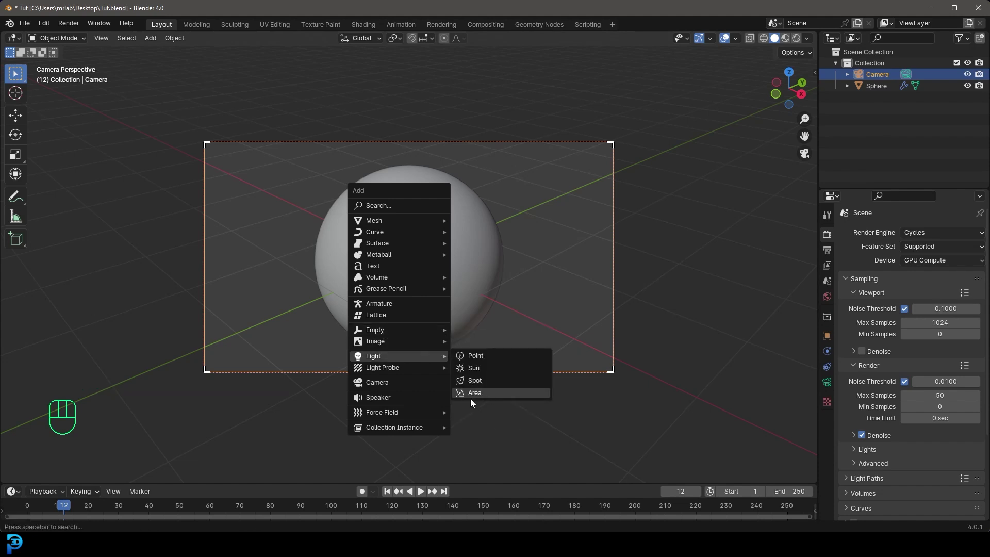
click(471, 395)
key(g)
key(z)
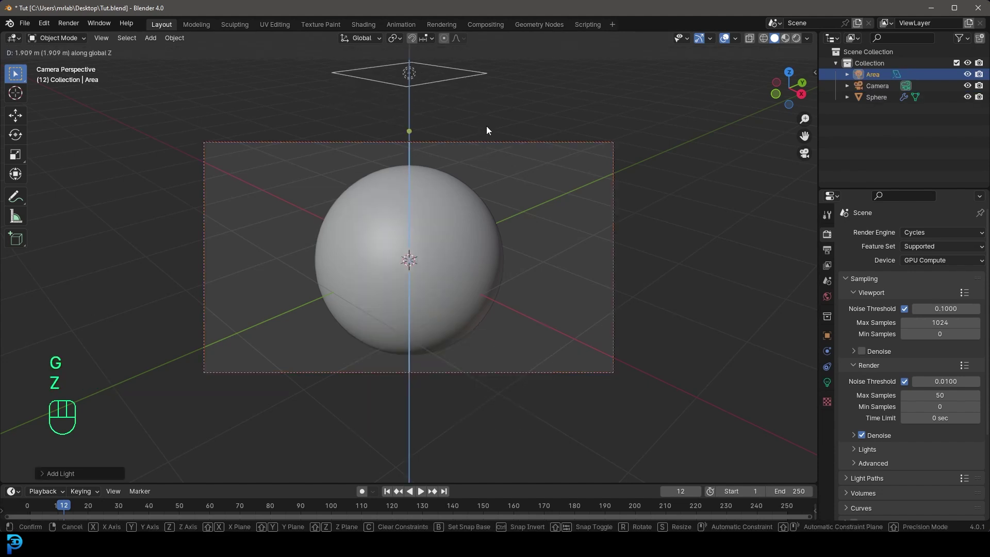
click(486, 130)
- Set the area light's power to 90 W
click(827, 382)
click(942, 308)
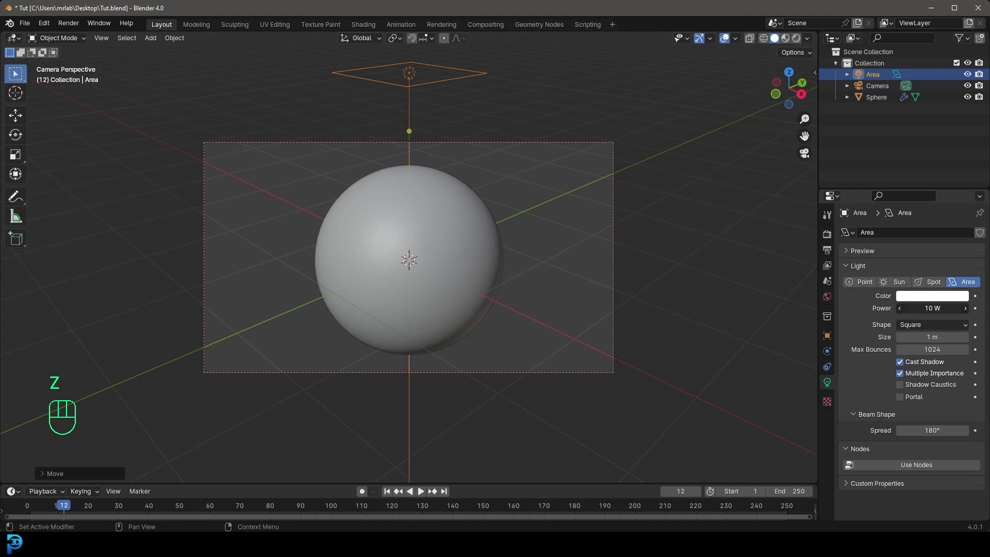
text(90)
key(Return)
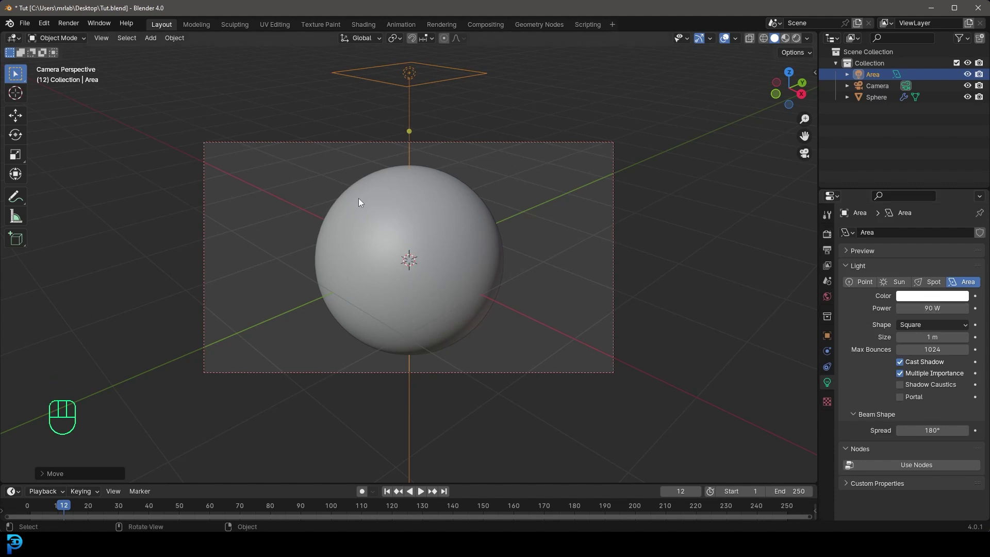
- Scale up the area light until it is wider than the sphere, and display the scene in rendered shading
scroll(360, 199, down, 3)
key(s)
click(489, 236)
scroll(446, 242, up, 3)
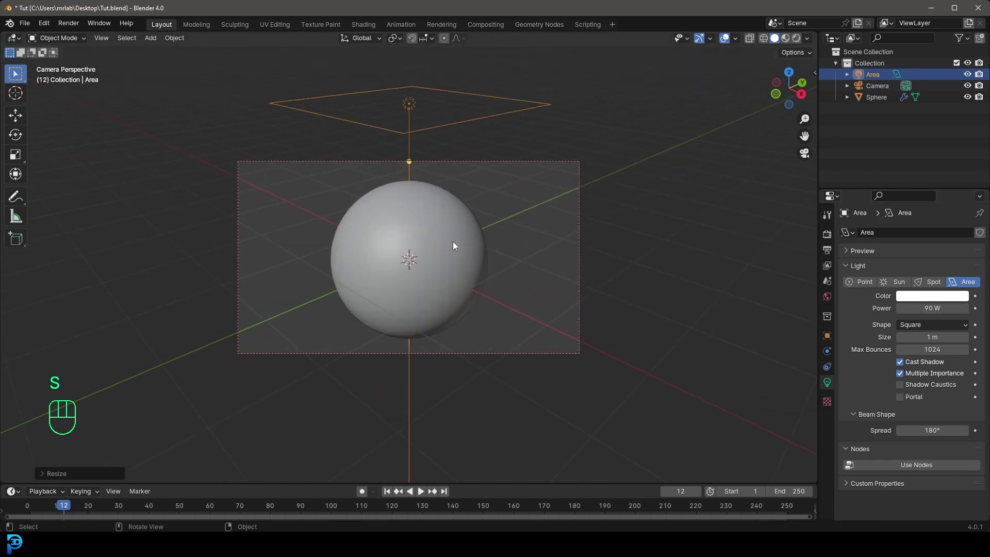
key(z)
click(451, 182)
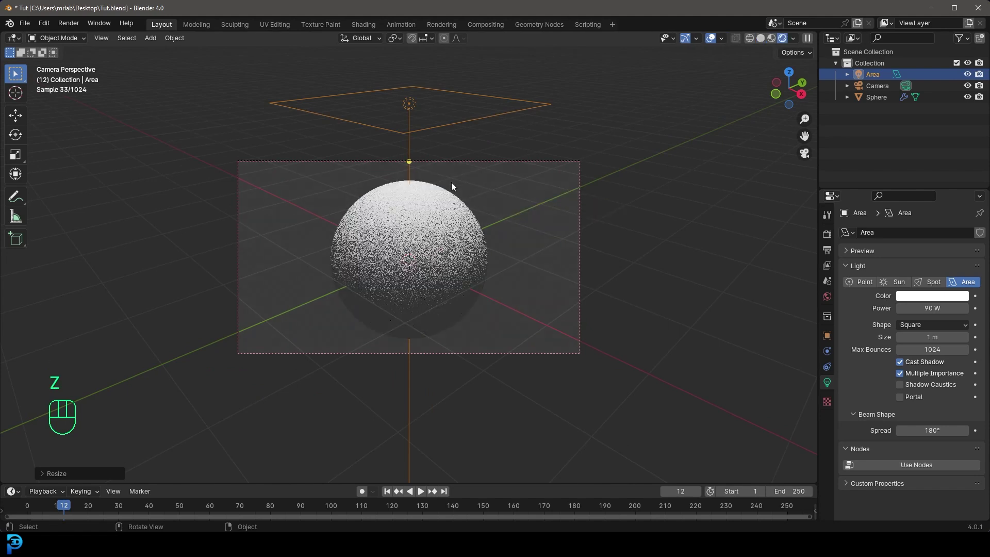
- Tilt the area light above the sphere slightly with a free trackball rotation
key(r)
key(r)
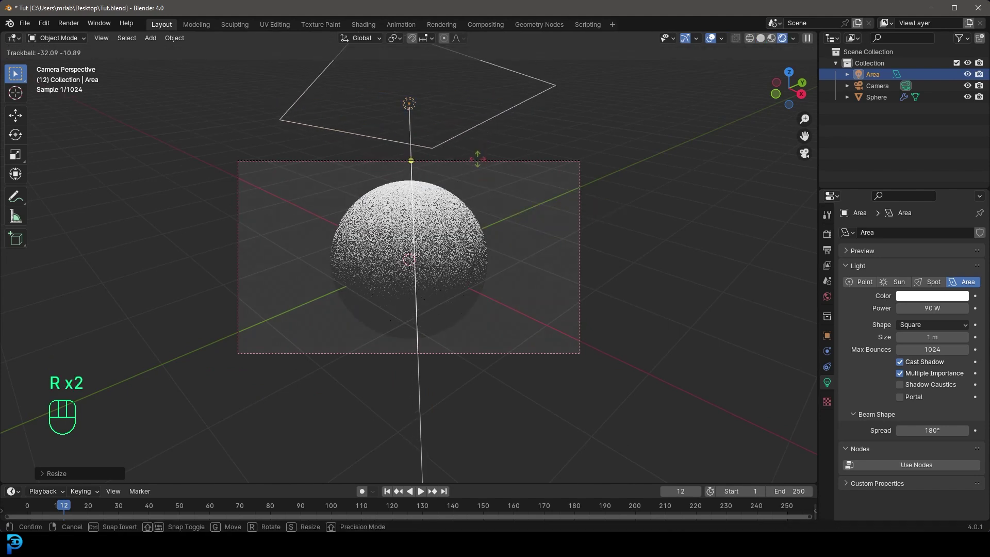
click(478, 159)
- Duplicate the area light, place the copy below and to the left of the sphere, and rotate it to face the sphere
key(shift+d)
click(305, 453)
key(r)
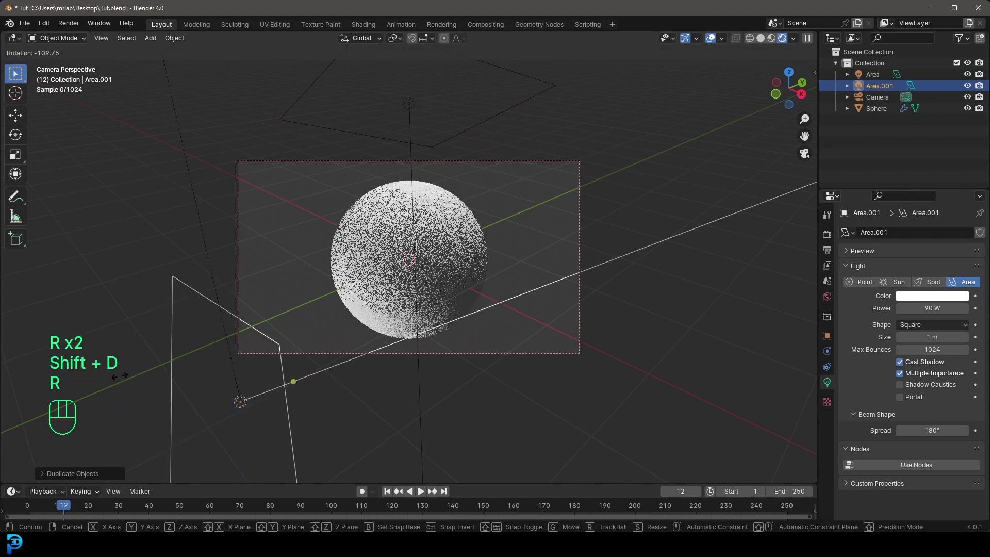
click(499, 245)
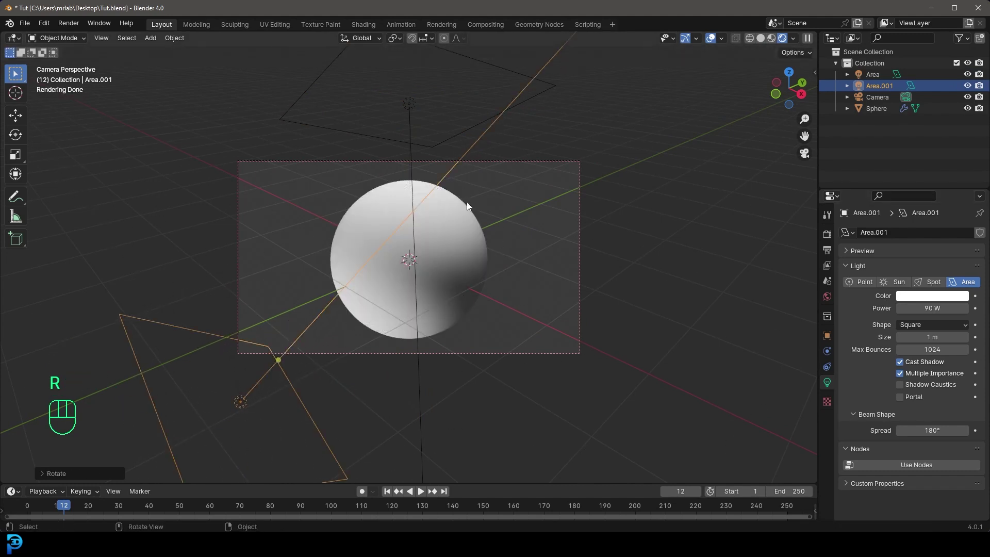
- Add a new material to the sphere and name it Glass
scroll(433, 247, up, 2)
click(417, 278)
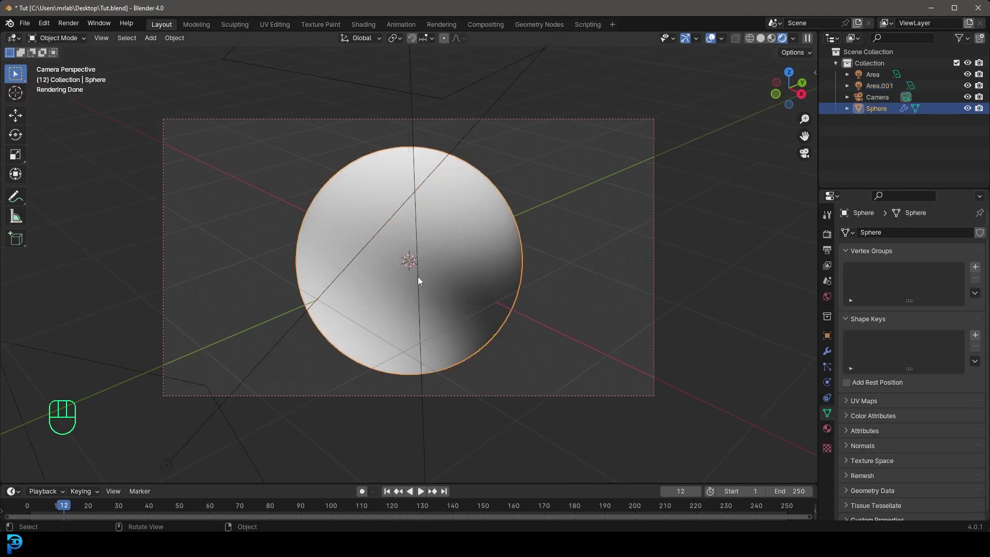
click(828, 430)
click(910, 279)
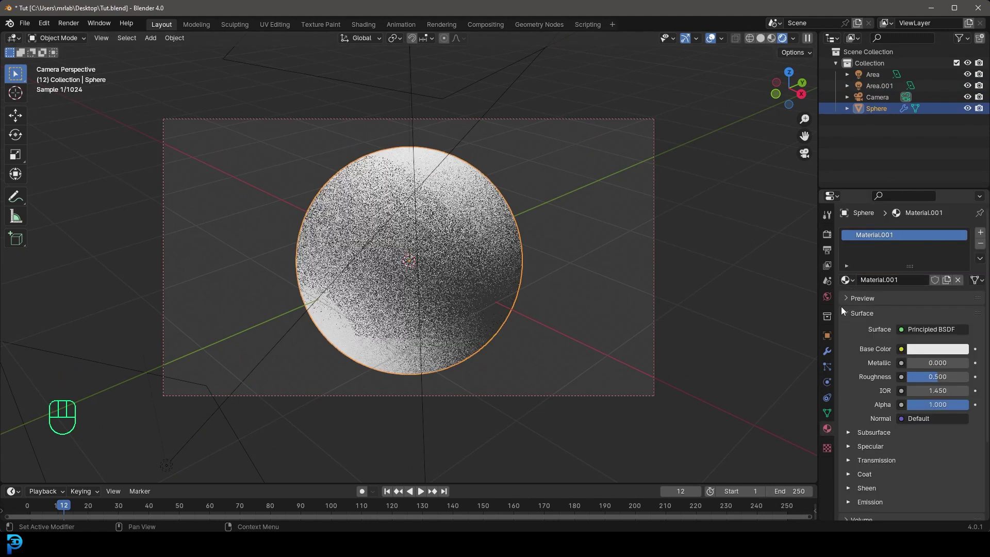
click(890, 279)
text(G)
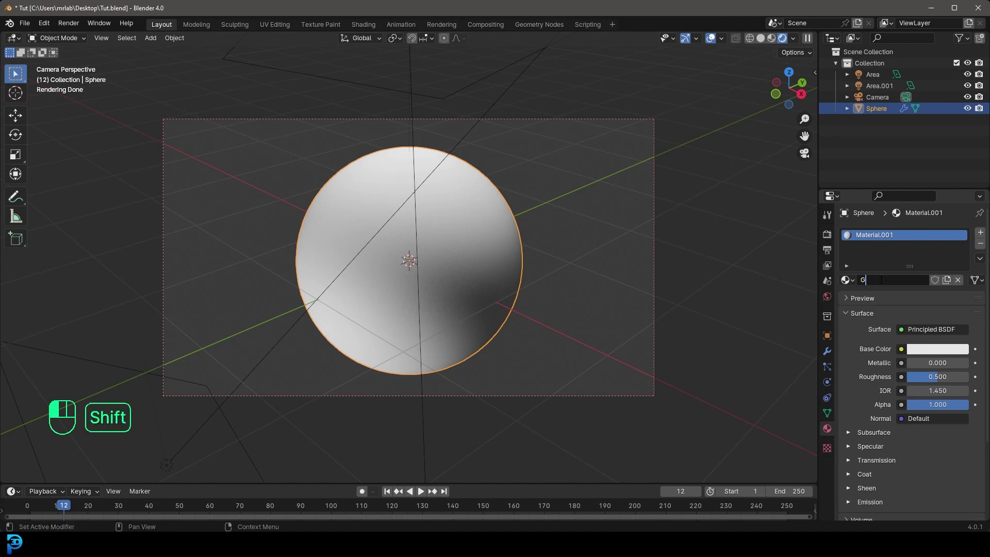
text(lass)
key(Return)
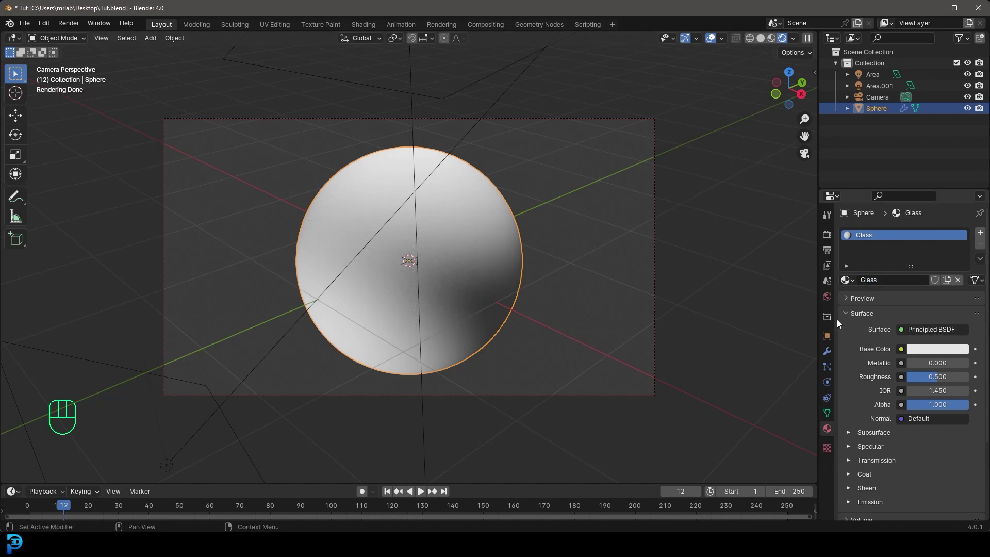
- Try the Glass BSDF as the Glass material's surface shader, with roughness 0.070
click(911, 329)
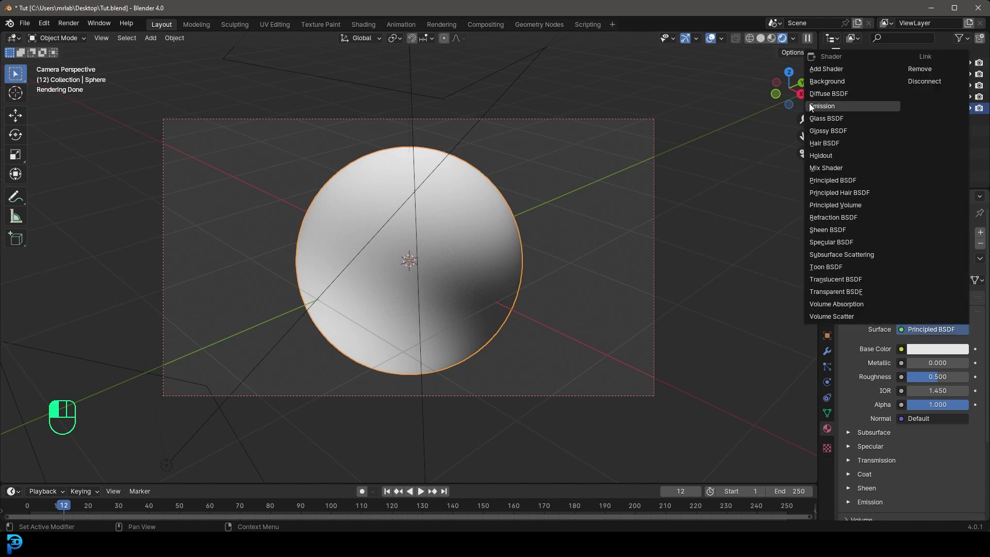
click(827, 121)
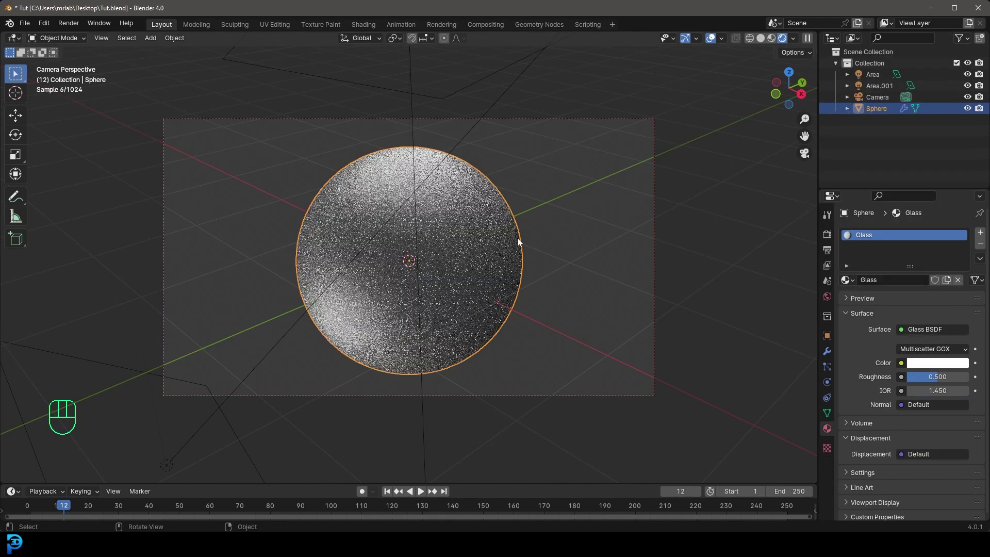
drag(945, 376, 911, 376)
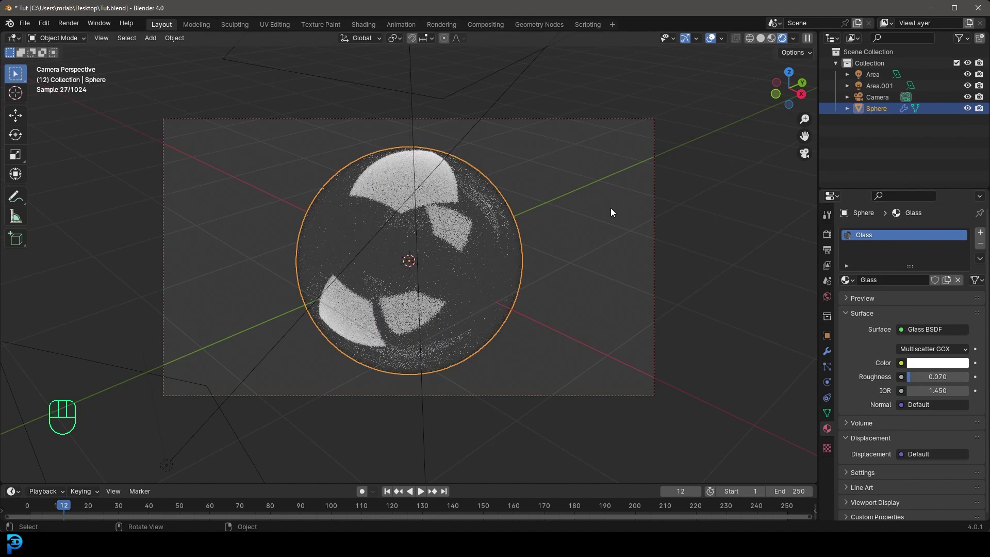
- Use the Principled BSDF as the material's surface shader, with transmission weight 1.000 and roughness 0.087
click(939, 329)
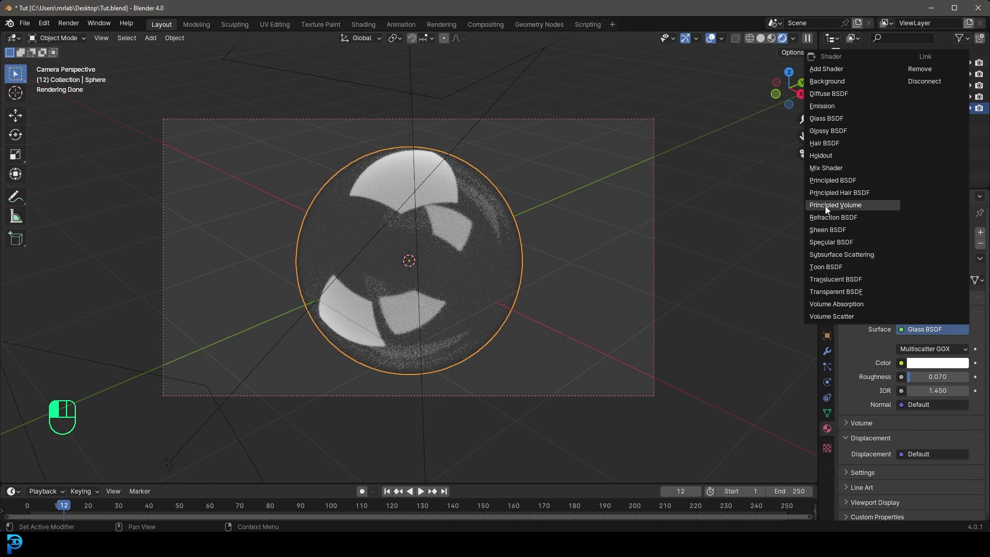
click(854, 181)
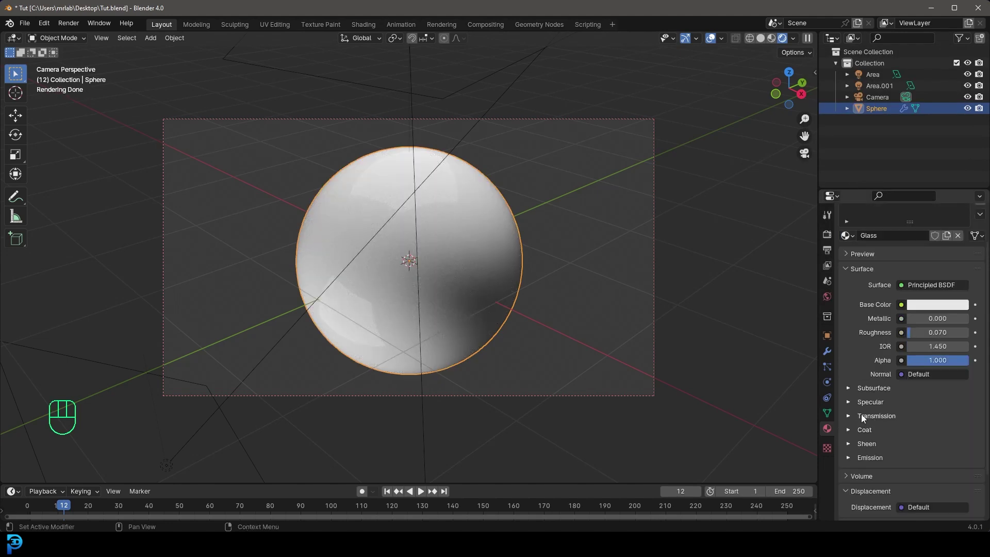
click(863, 418)
drag(911, 428, 969, 429)
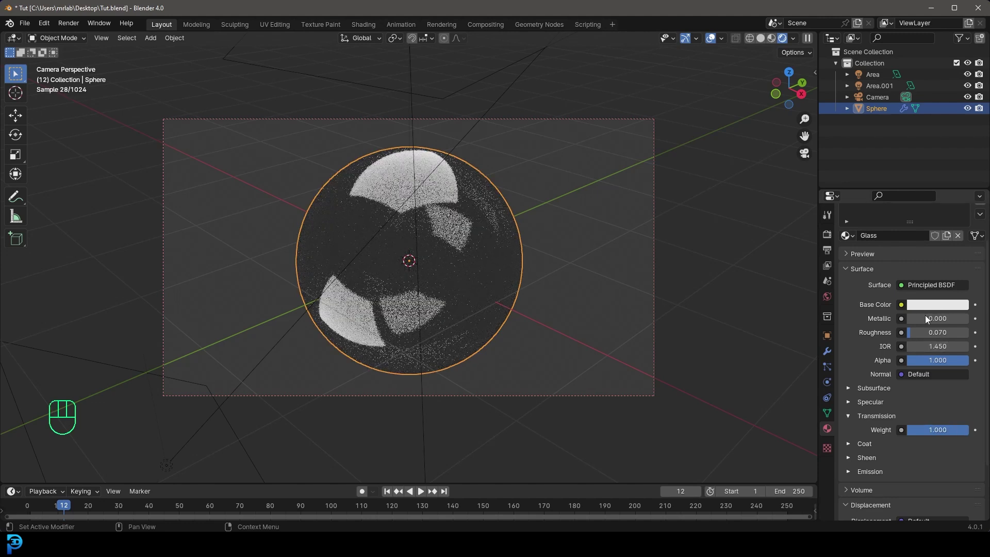
drag(959, 332, 962, 332)
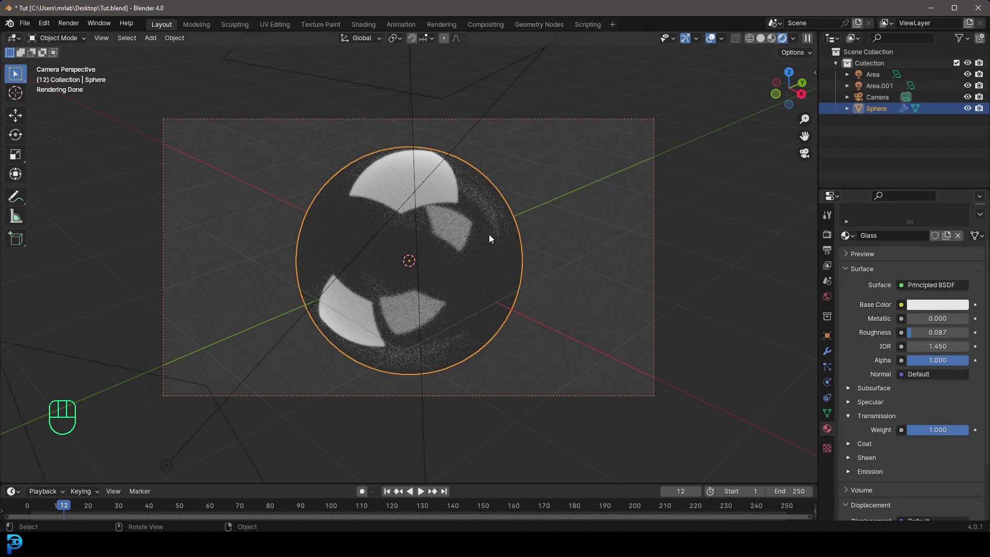
- Use an environment texture as the world background colour, loading studio_small_03_4k.hdr from the HDRIs folder
click(827, 297)
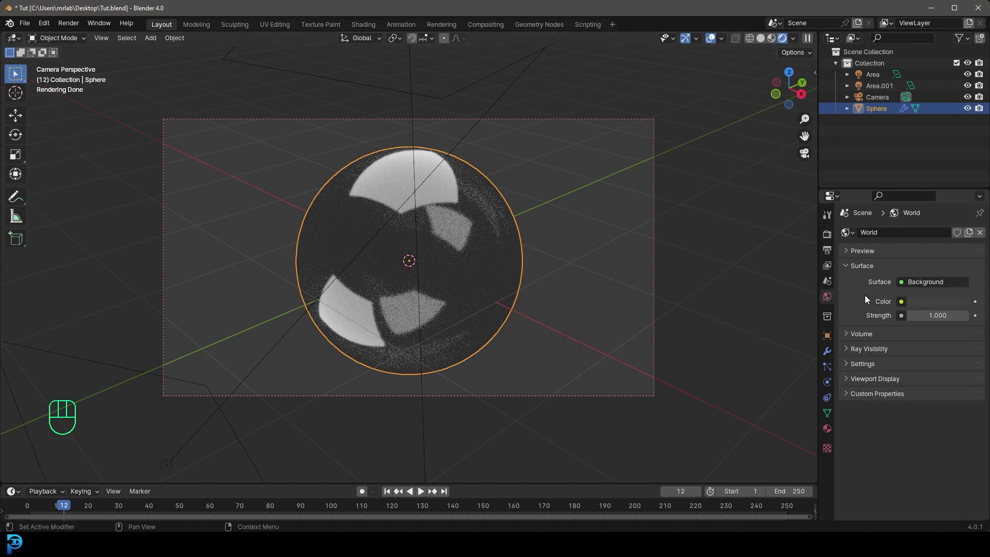
click(902, 302)
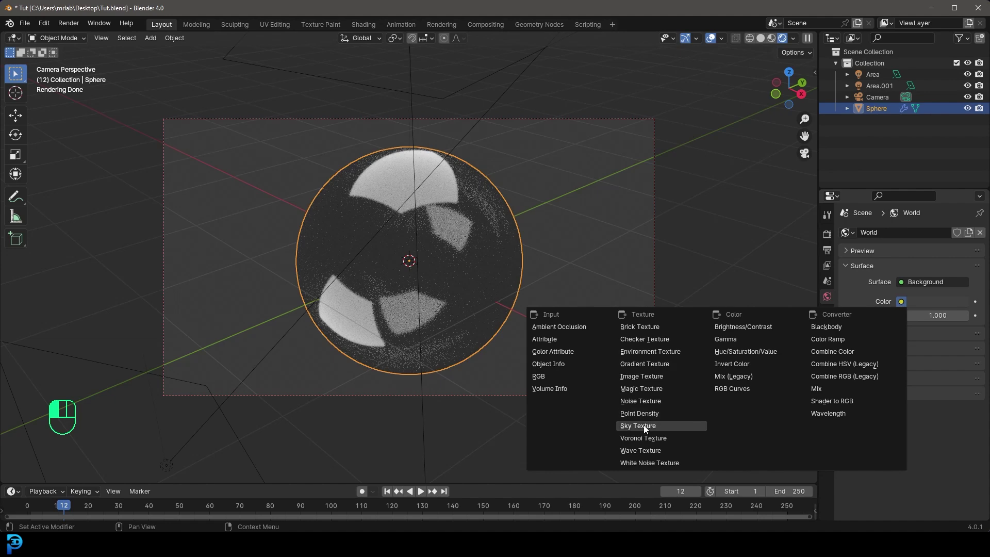
click(664, 352)
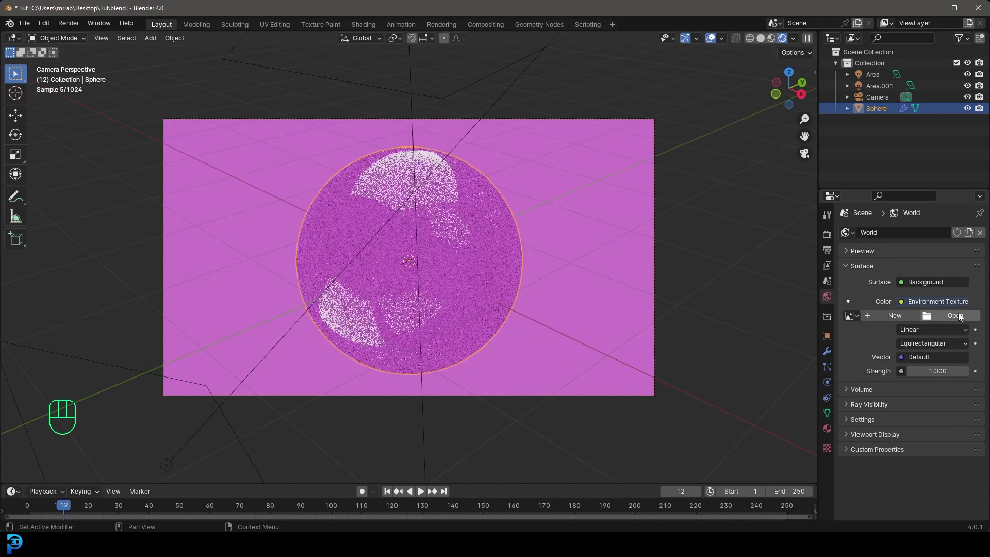
click(959, 316)
click(244, 171)
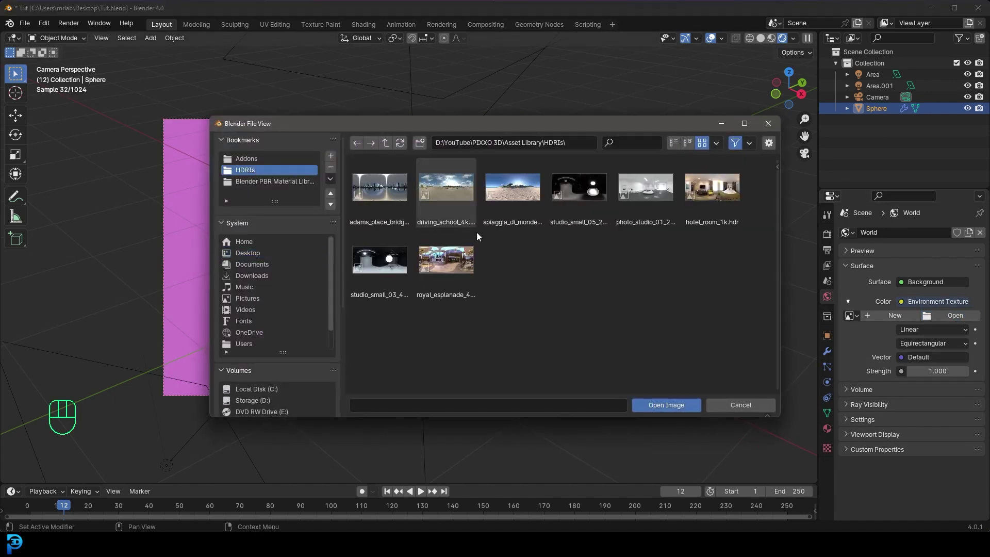
click(393, 263)
click(657, 406)
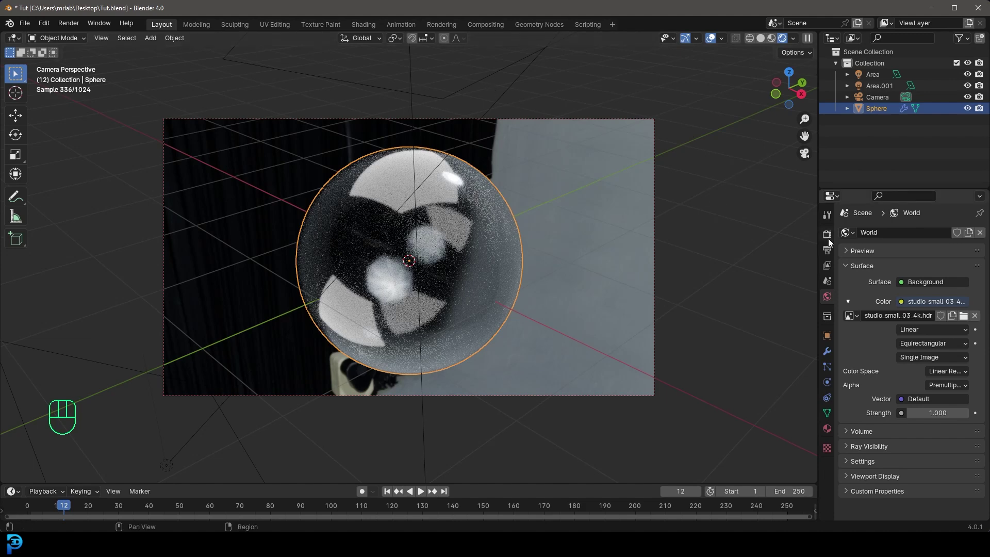
- Set the Glass material's roughness to 0.054 and display the viewport in solid shading
click(827, 428)
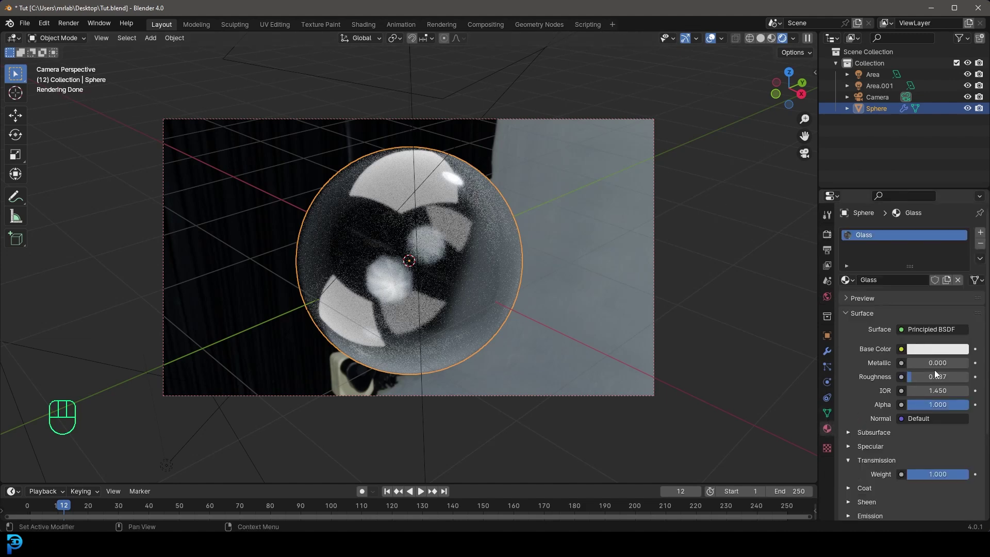
drag(936, 373, 941, 373)
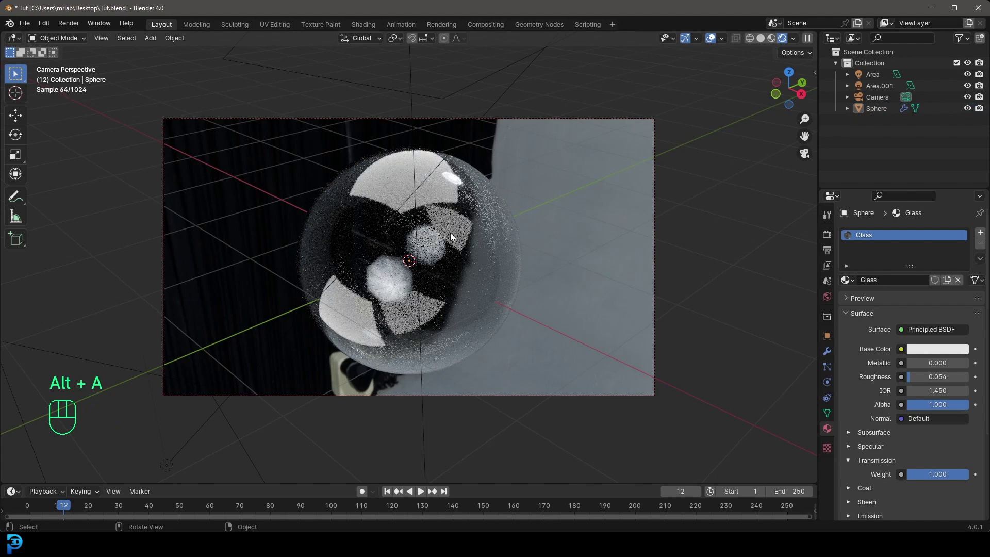
middle_drag(449, 231, 529, 200)
key(z)
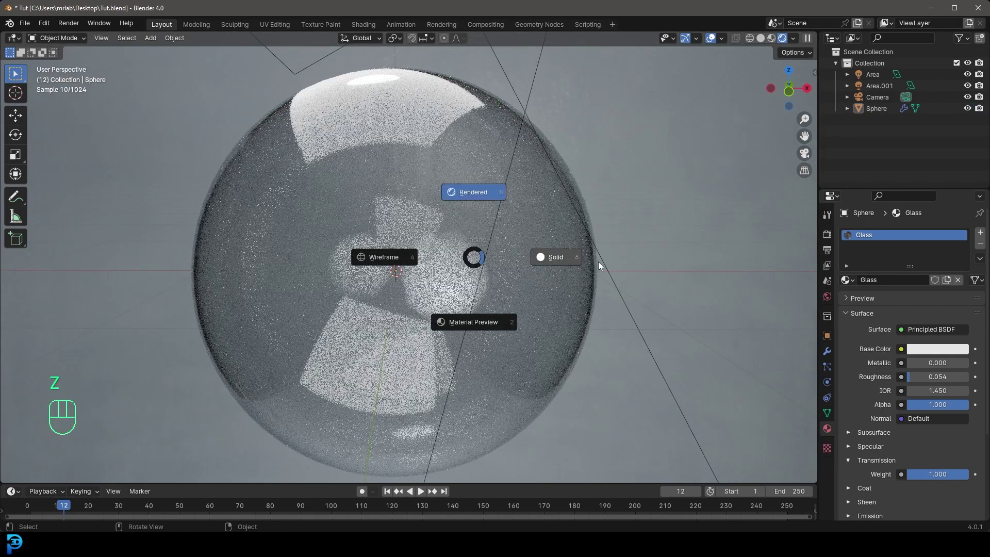
click(598, 261)
- Open the Shading workspace in camera view and move the sphere about 1.1 m into the left half of the camera frame
click(363, 25)
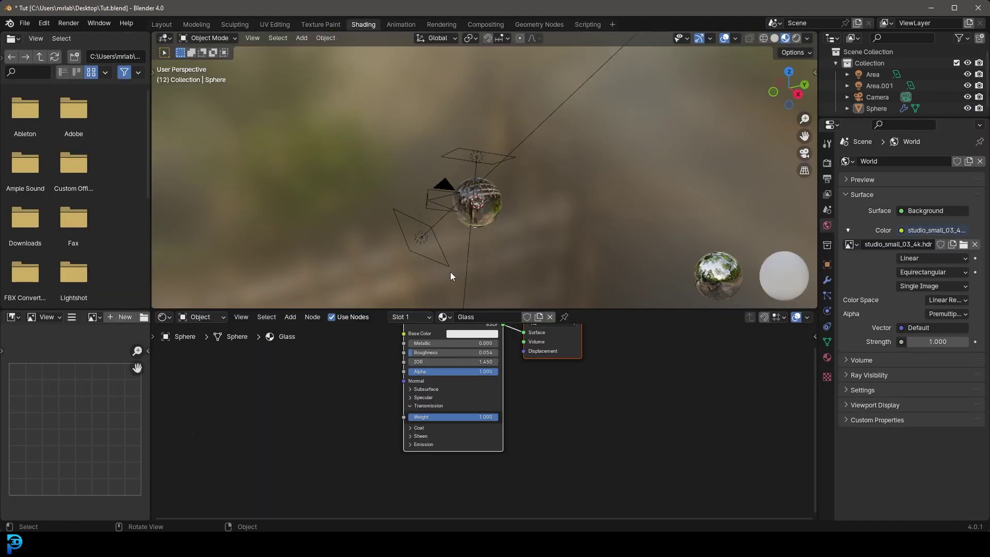
key(KP_0)
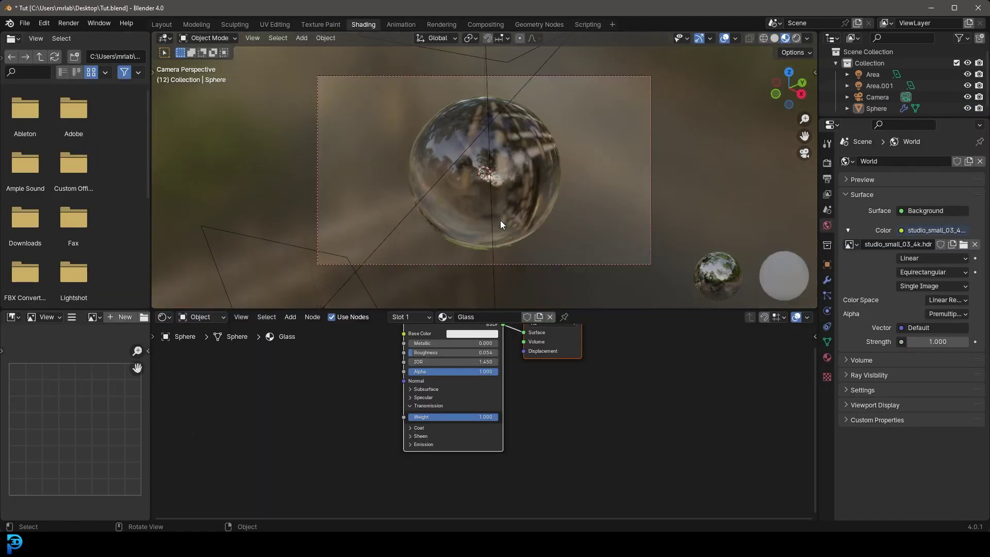
click(525, 151)
shift+middle_drag(567, 160, 527, 175)
key(g)
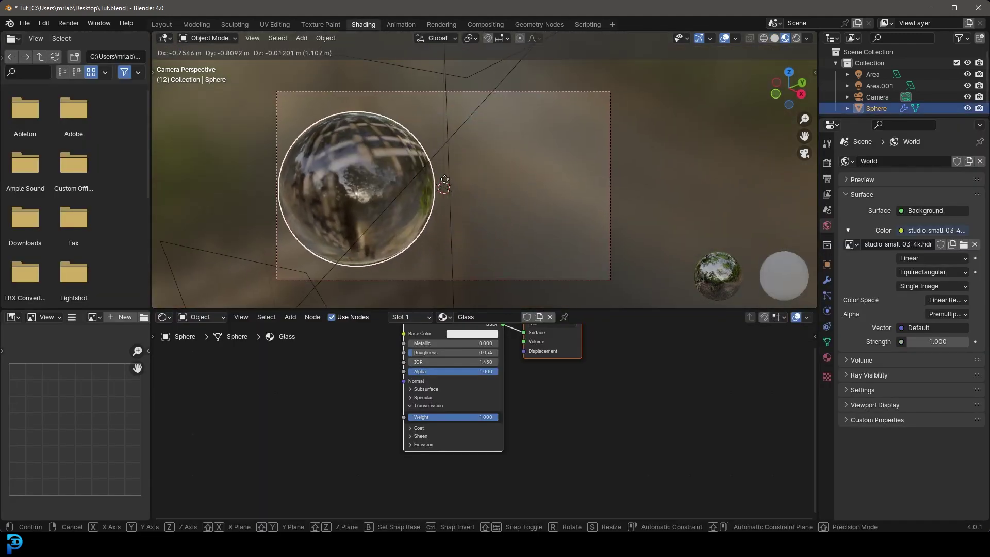
click(444, 180)
- Duplicate the sphere and place the copy about 2.05 m away, in the right half of the camera frame
key(shift+d)
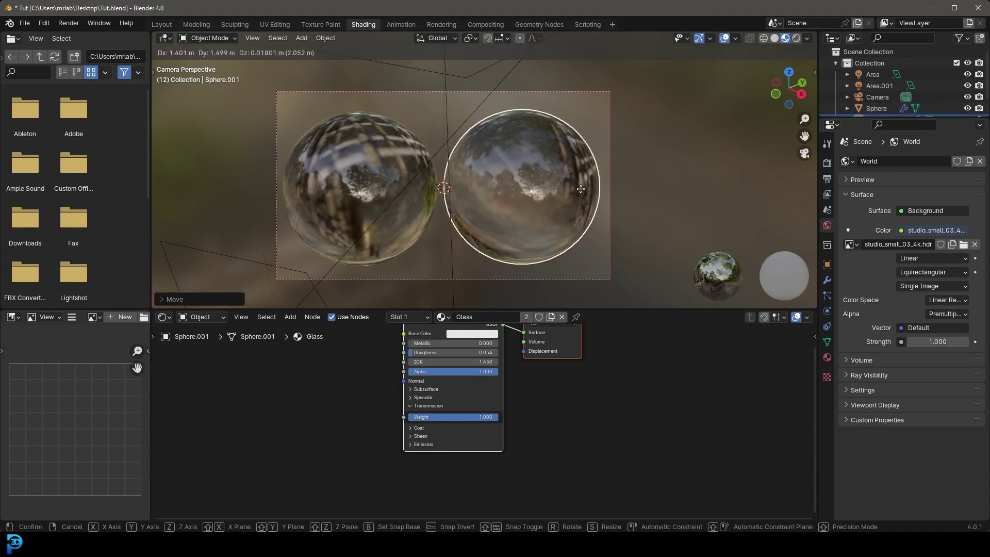
click(580, 188)
scroll(501, 166, down, 2)
scroll(539, 194, up, 1)
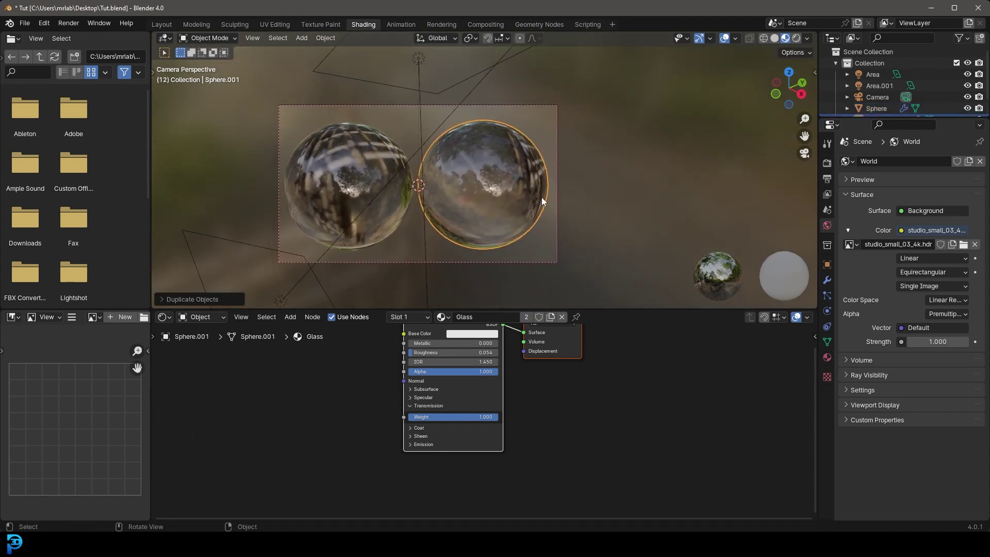
- Draw a render region around the duplicated sphere in the camera frame
key(b)
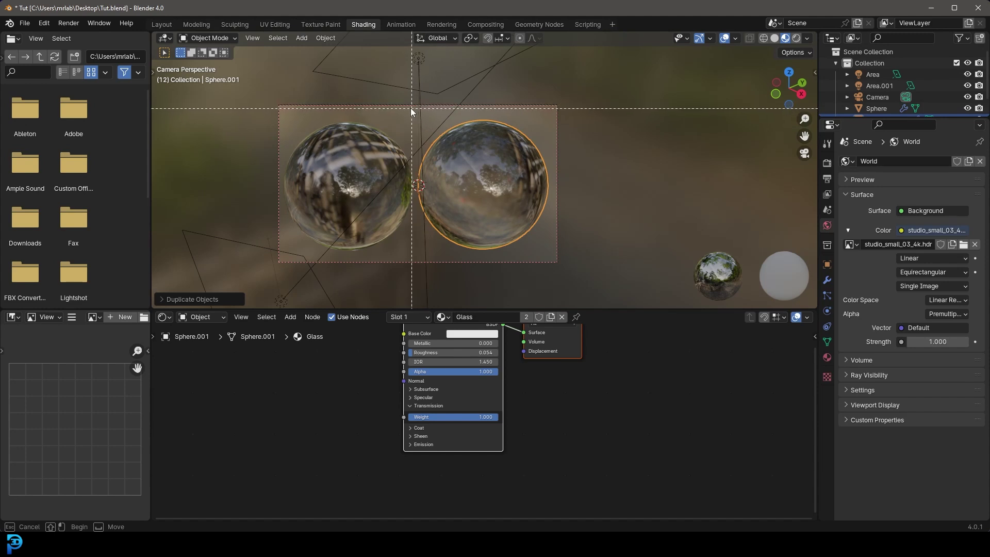
drag(410, 107, 556, 256)
scroll(495, 153, up, 1)
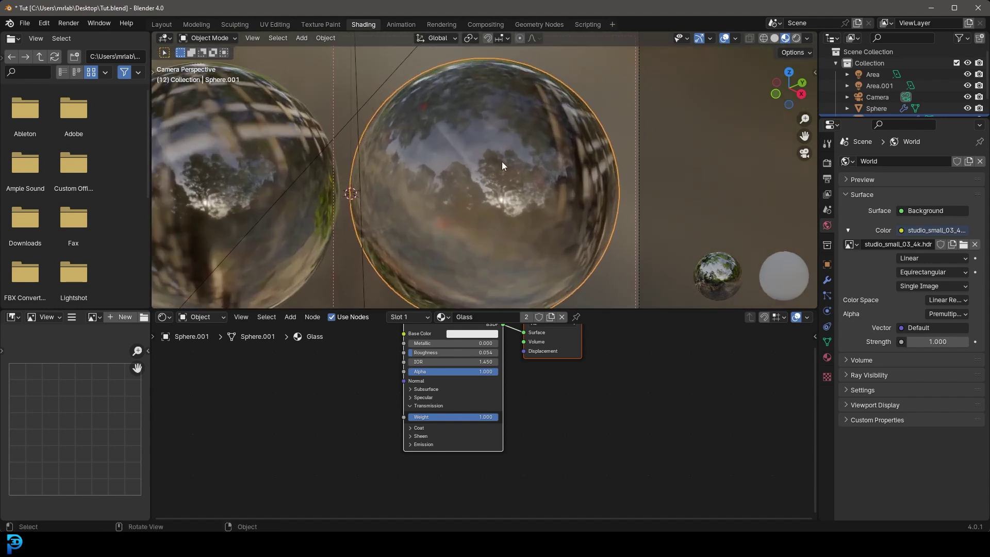
- Save the blend file under its existing name
key(ctrl+s)
scroll(525, 191, down, 1)
key(ctrl+s)
scroll(525, 193, down, 1)
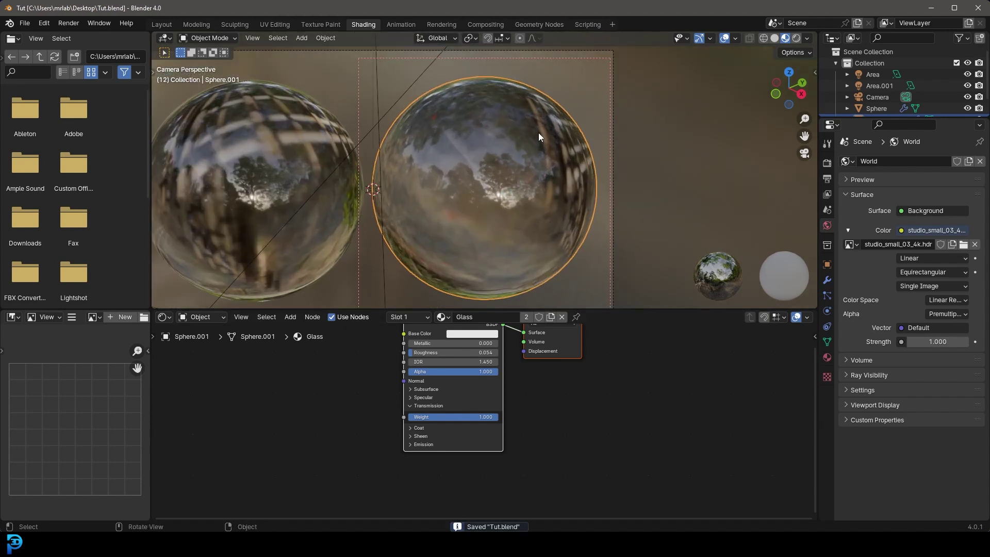
scroll(496, 160, down, 1)
scroll(499, 375, up, 2)
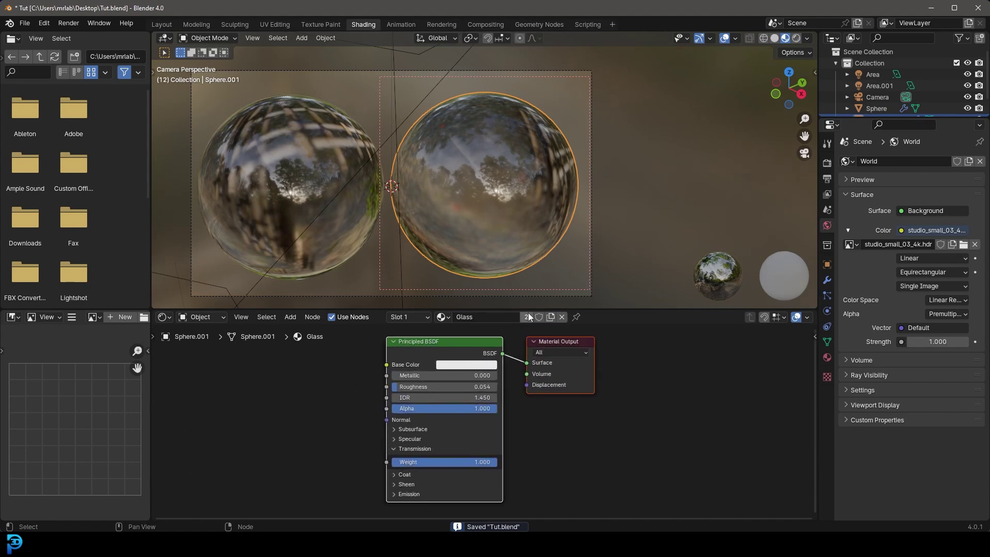
- Give the duplicated sphere its own copy of the material, named Glass_damaged, and enlarge the shader node editor
click(528, 316)
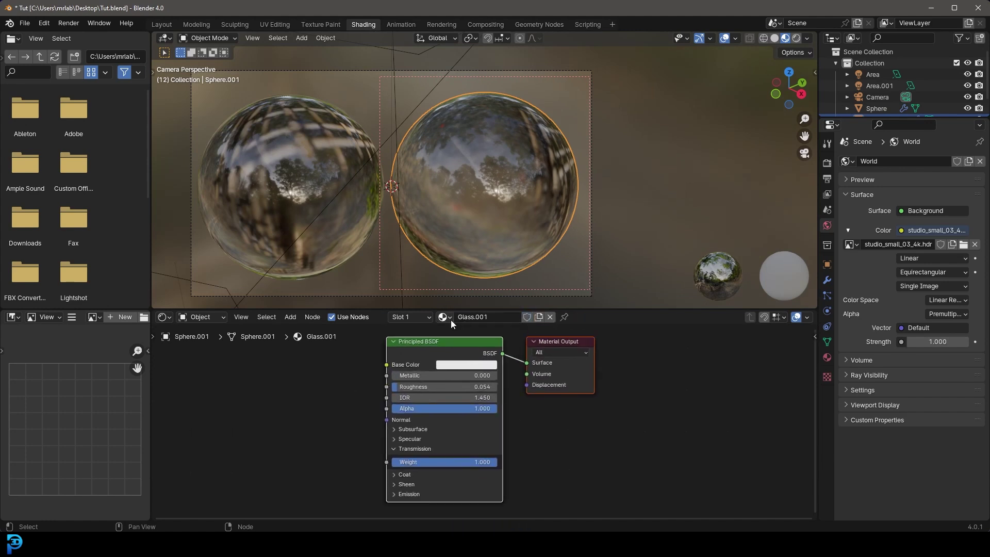
scroll(474, 330, up, 3)
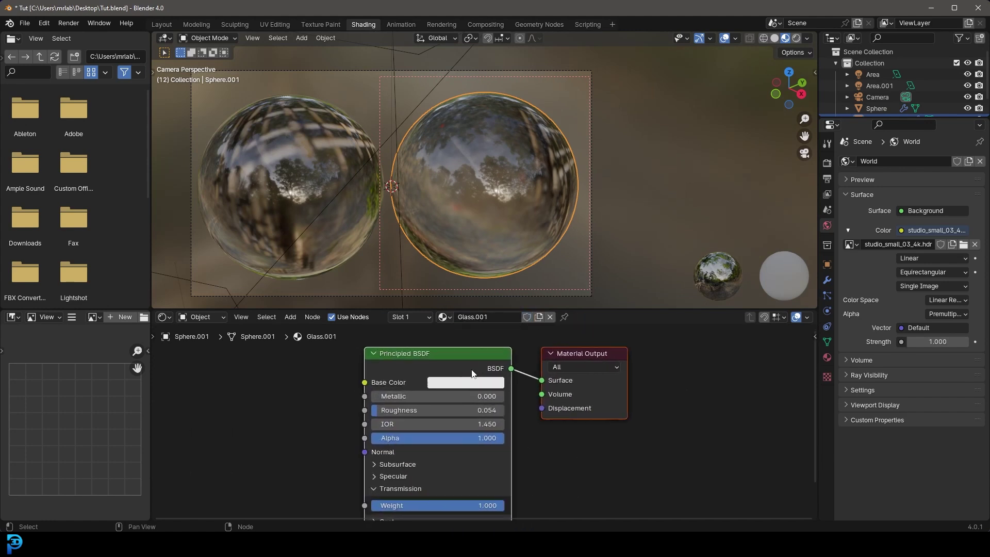
click(482, 318)
click(475, 319)
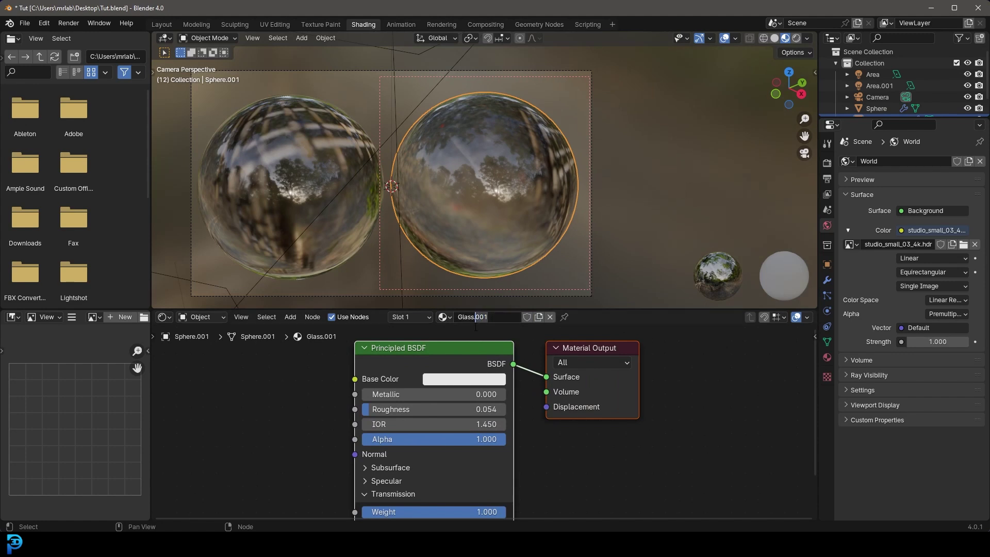
key(Delete)
key(Delete)
key(Delete)
key(Delete)
text(_)
text(damaged)
key(Return)
middle_drag(312, 391, 352, 380)
drag(366, 310, 366, 264)
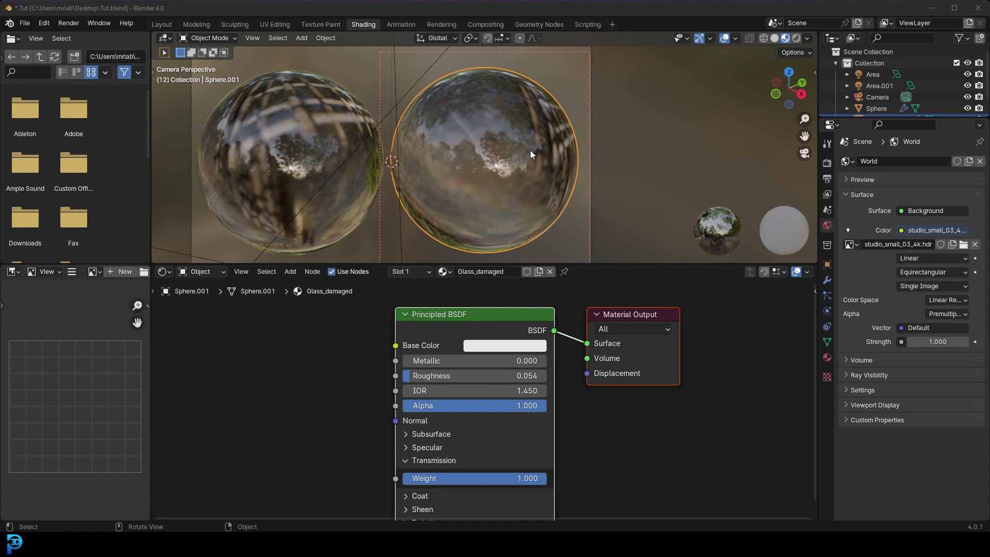
- Move the Material Output node further away from the Principled BSDF and make room in front of the shader for texture nodes
middle_drag(400, 354, 498, 348)
middle_drag(386, 320, 427, 362)
drag(574, 355, 514, 330)
scroll(416, 353, down, 3)
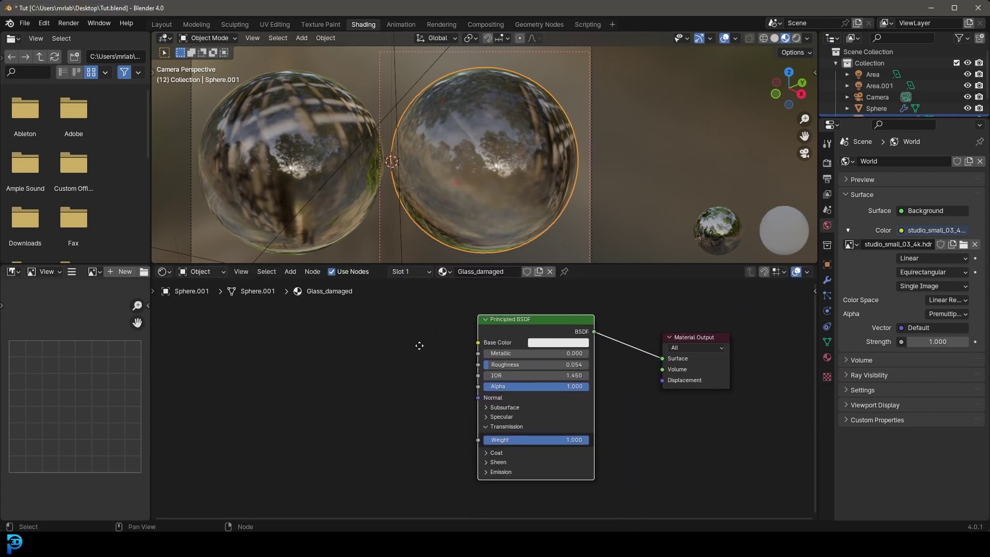
scroll(379, 355, up, 2)
- Add a Noise Texture node and connect its Color output to the Principled BSDF's Roughness input
key(shift+a)
click(378, 356)
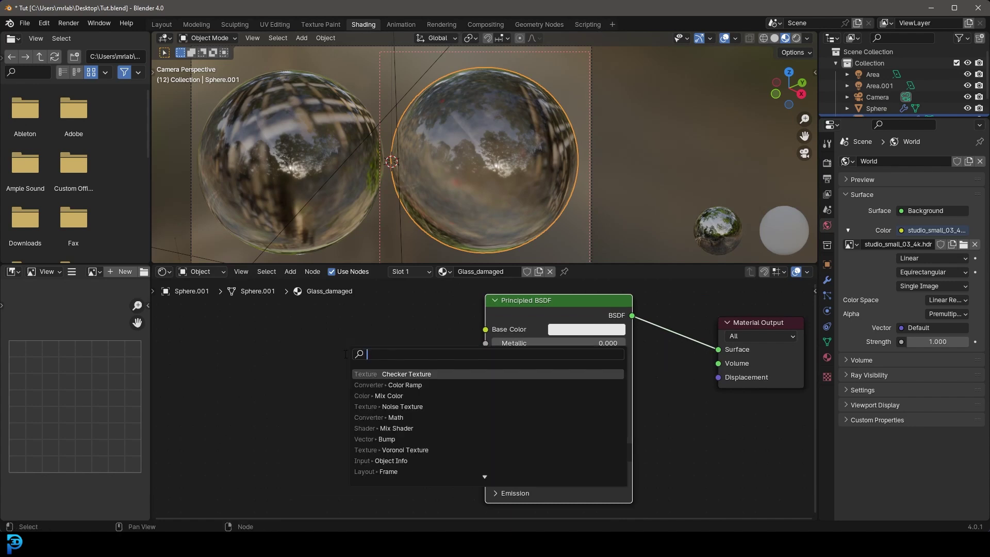
text(noi)
click(394, 376)
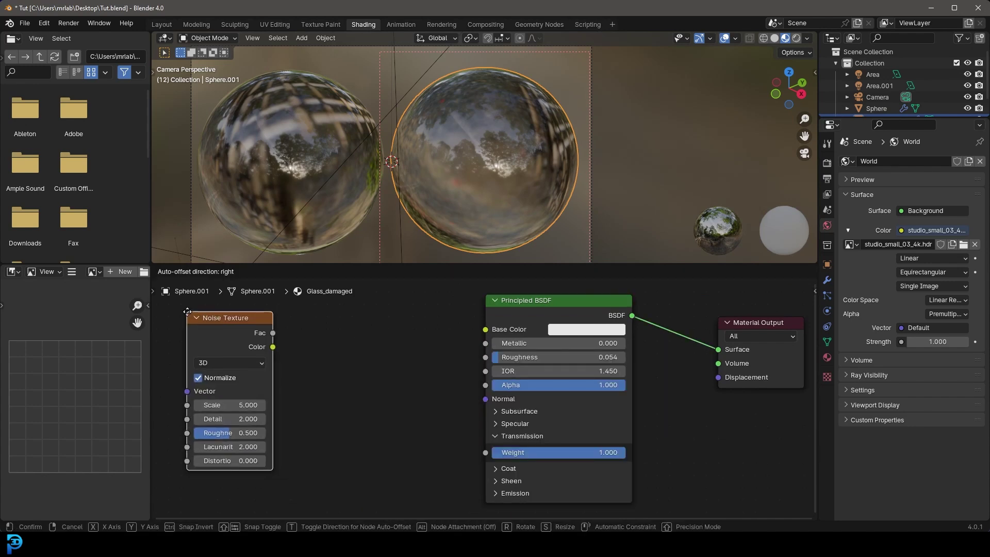
click(193, 326)
middle_drag(338, 403, 424, 401)
drag(365, 359, 580, 364)
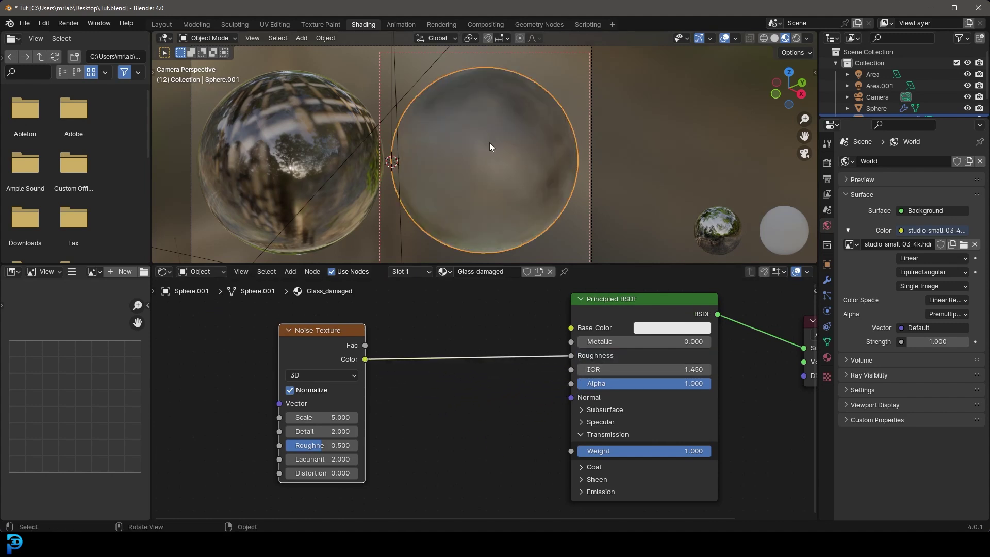
- Insert a Color Ramp node on the link between the Noise Texture and the Roughness input, spacing the nodes out
key(z)
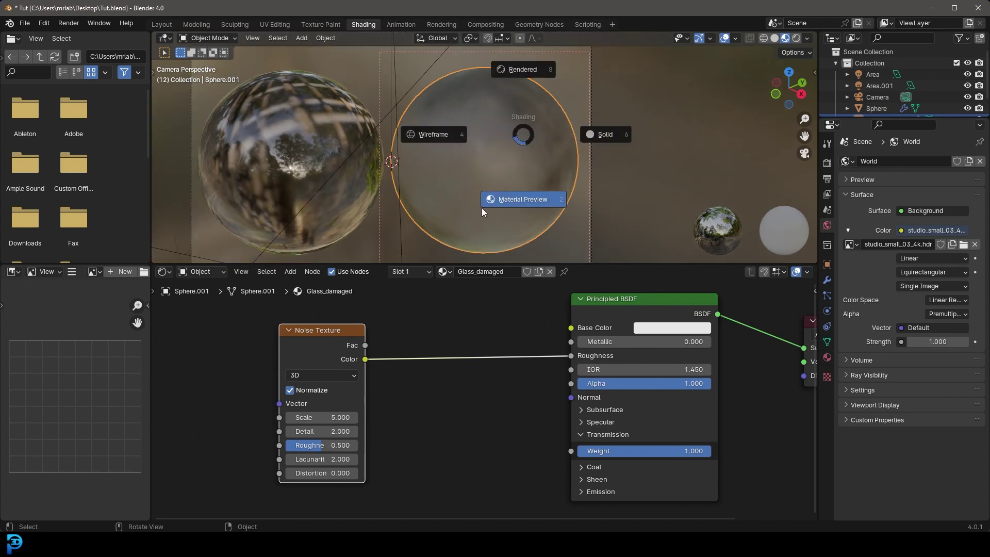
click(531, 199)
scroll(521, 155, up, 3)
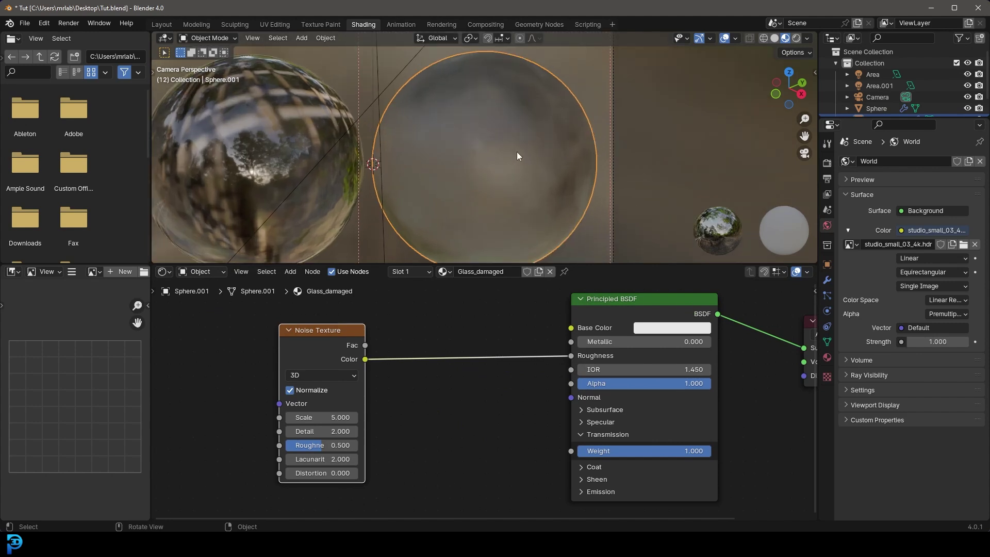
middle_drag(394, 435, 474, 449)
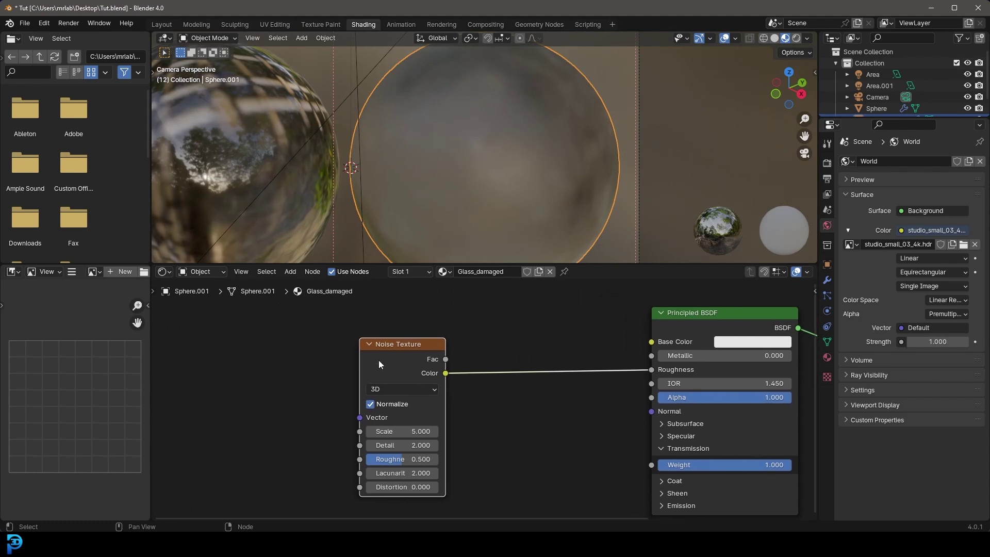
drag(374, 362, 287, 362)
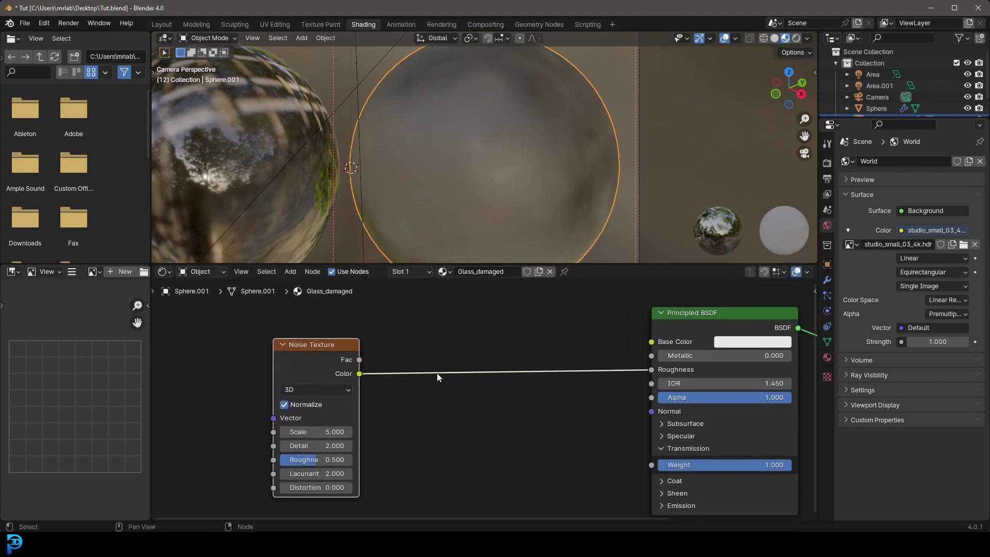
key(shift+a)
text(color)
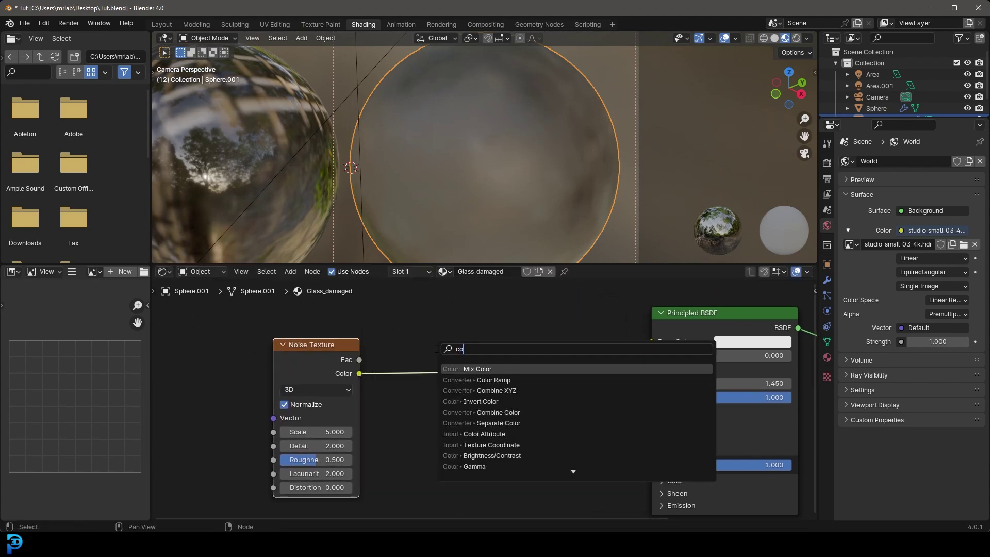
click(467, 379)
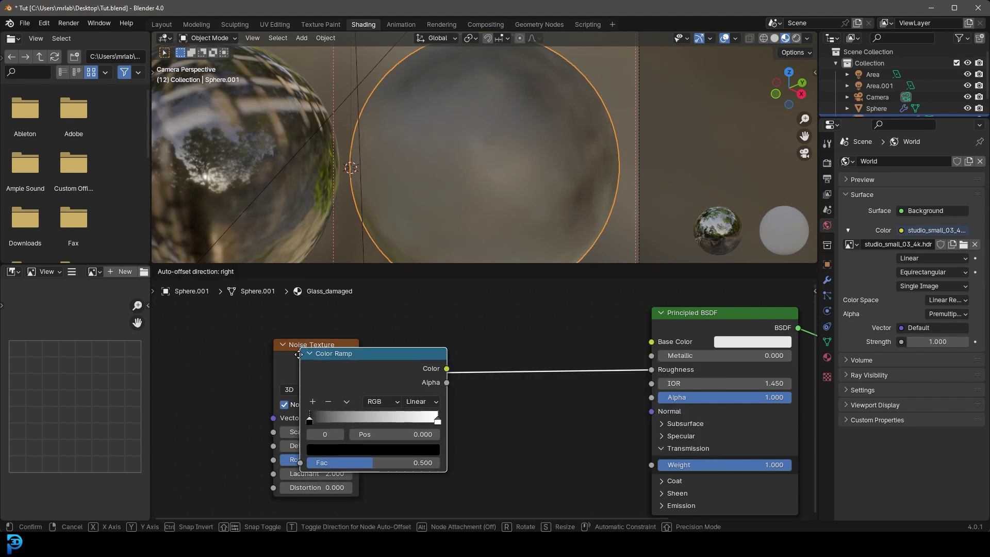
click(426, 332)
mouse_move(473, 345)
mouse_down()
mouse_move(465, 373)
mouse_move(468, 351)
mouse_up()
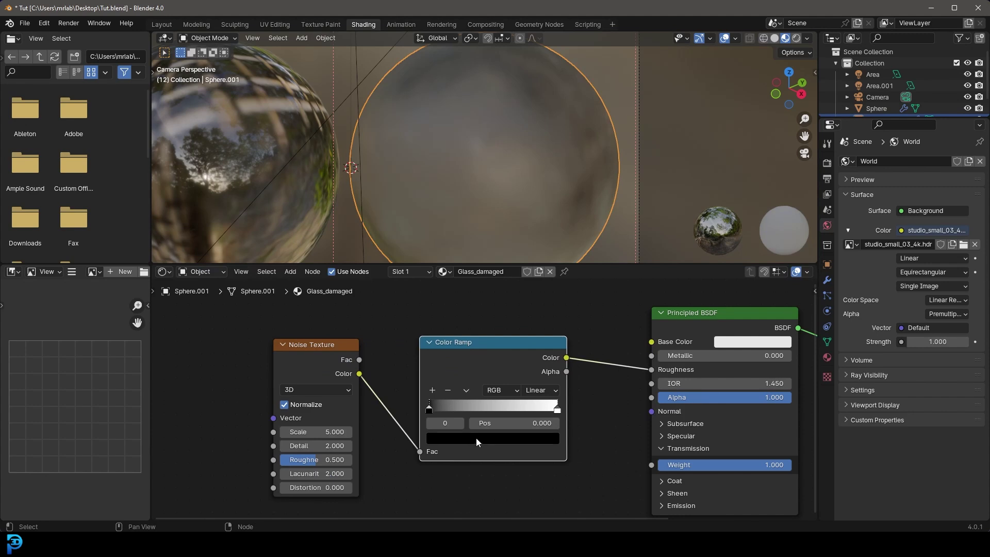
- Set the Color Ramp's black stop to position 0.515 and its white stop to 0.701, and darken the white stop to dark grey
drag(430, 409, 493, 410)
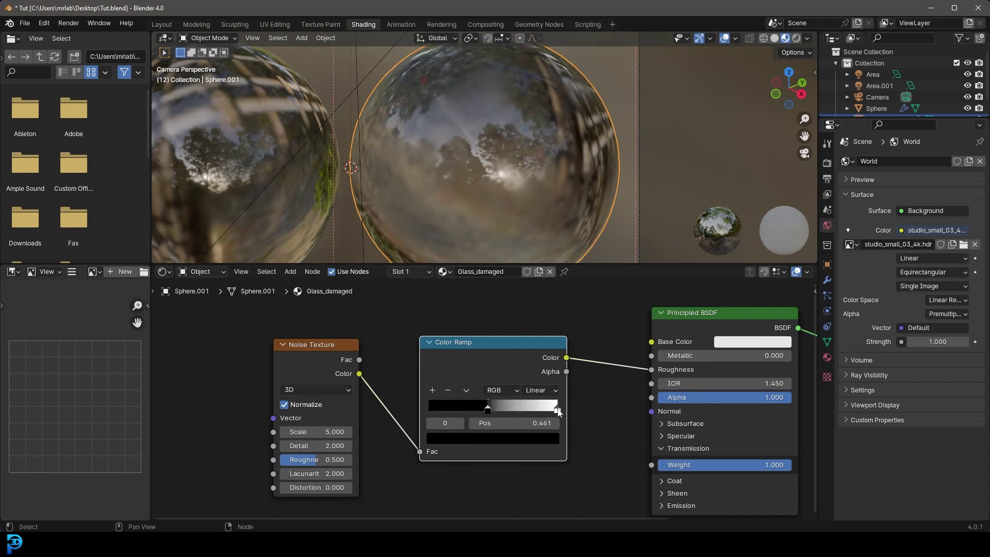
drag(558, 411, 497, 412)
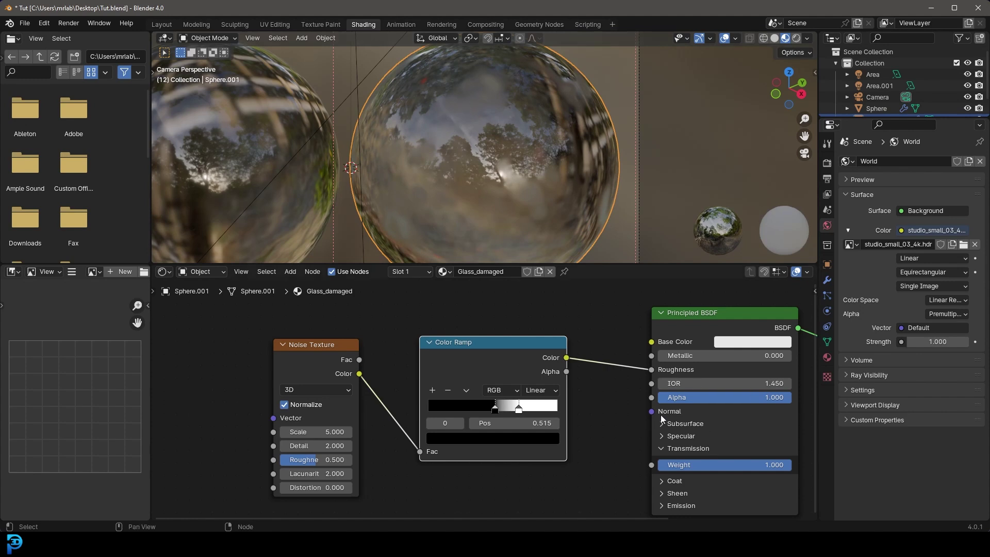
click(519, 409)
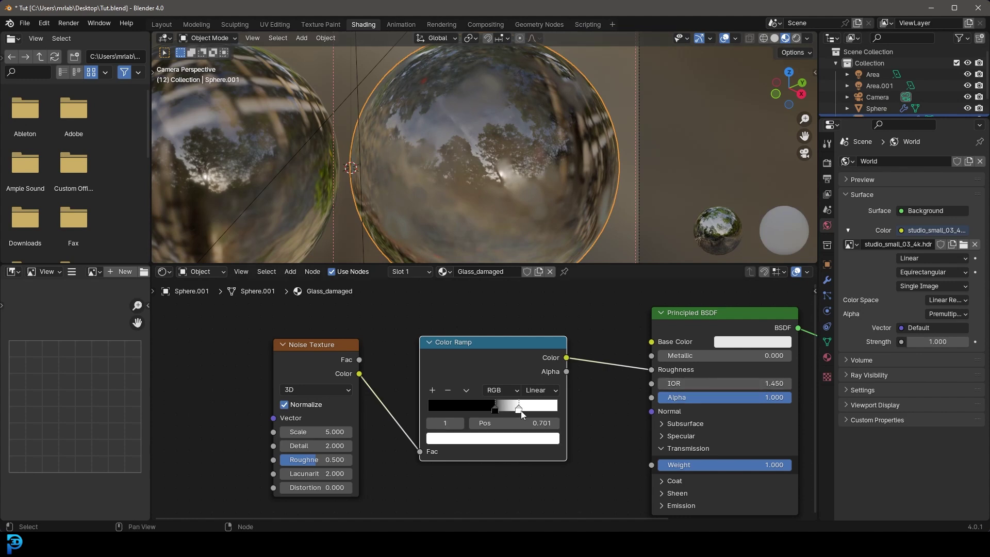
click(526, 445)
drag(549, 260, 549, 296)
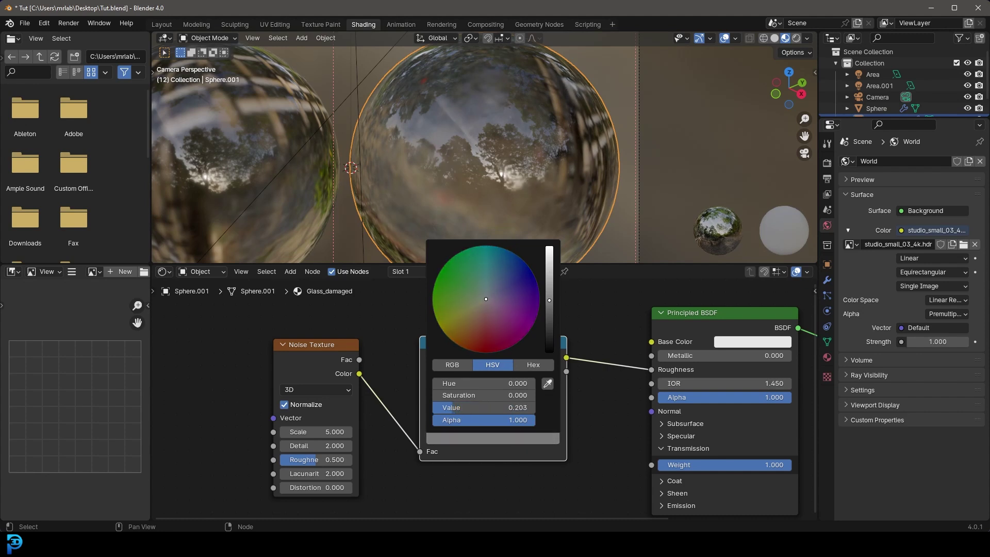
drag(549, 300, 549, 313)
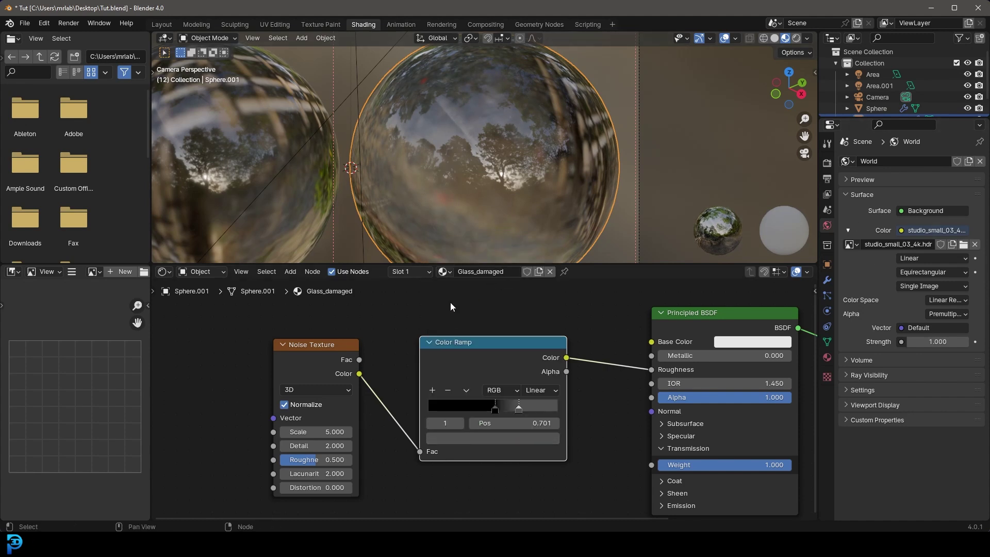
- Set the Noise Texture's Detail to 15 and Roughness to 0.630, and save the file
scroll(330, 448, up, 2)
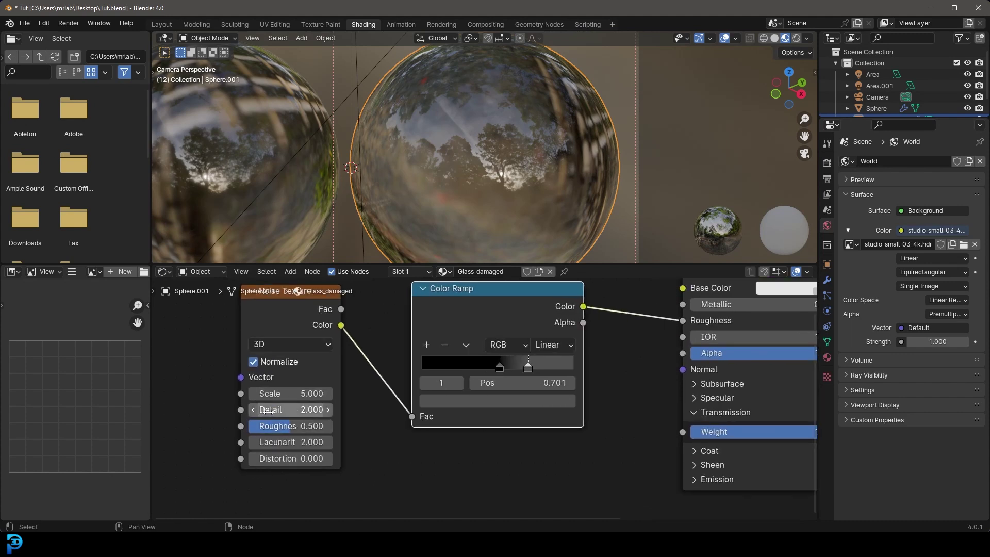
drag(268, 409, 302, 413)
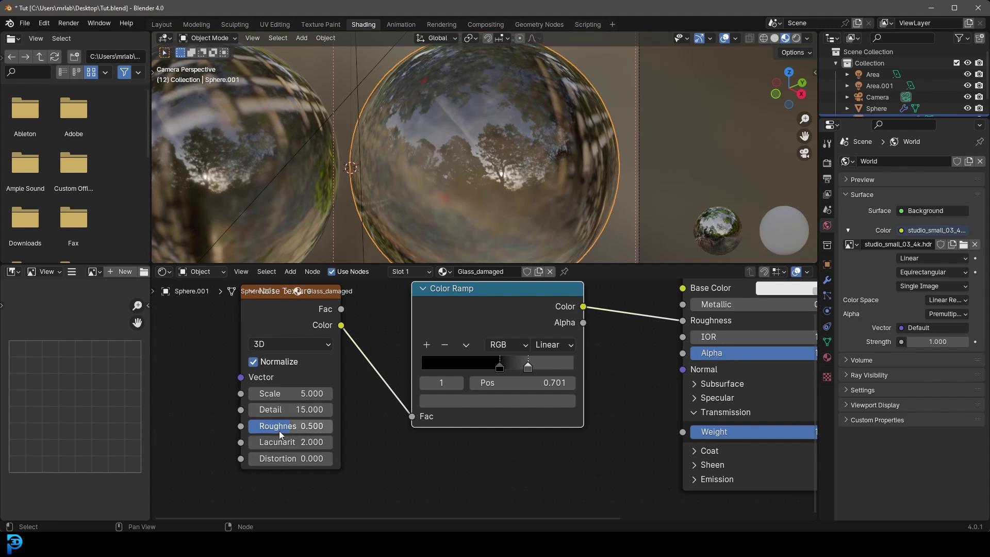
drag(288, 426, 301, 425)
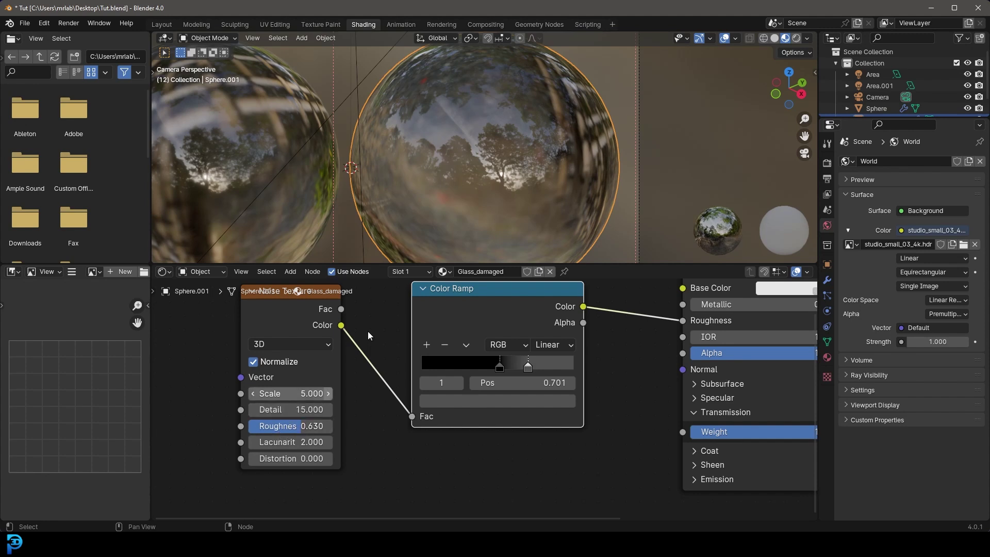
scroll(516, 155, down, 3)
key(ctrl+s)
- Inspect the damaged sphere in Rendered shading from another angle, ending back in the camera view
scroll(513, 155, up, 2)
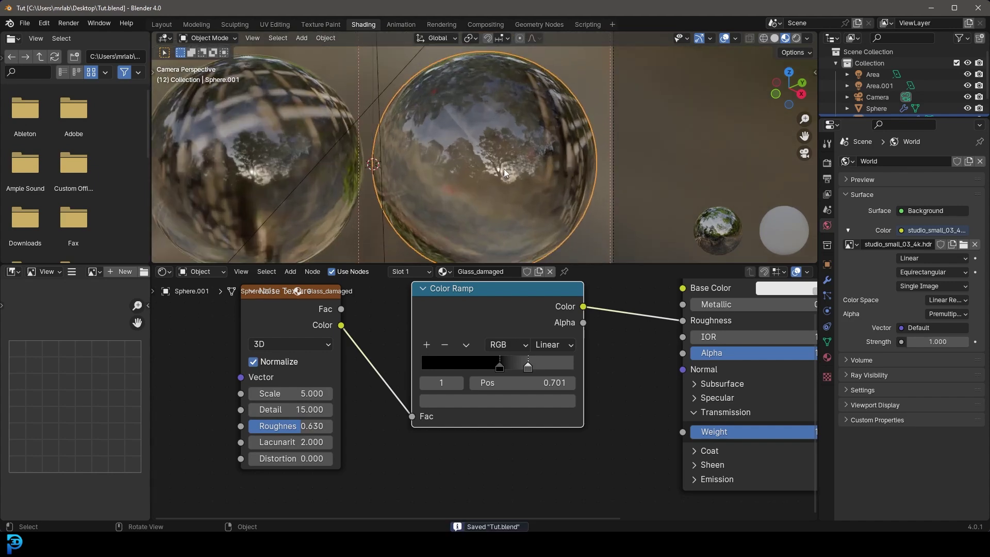
key(z)
click(506, 103)
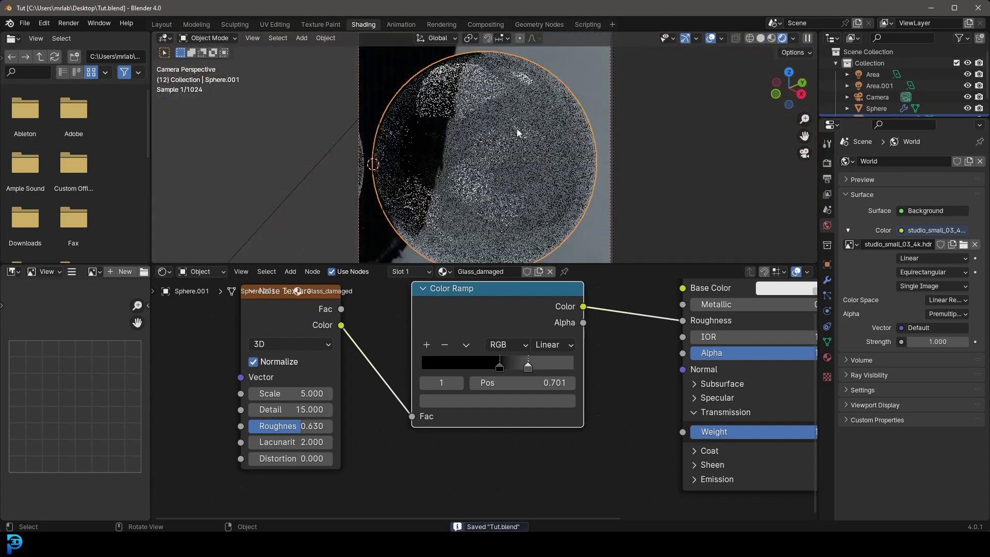
middle_drag(518, 123, 552, 132)
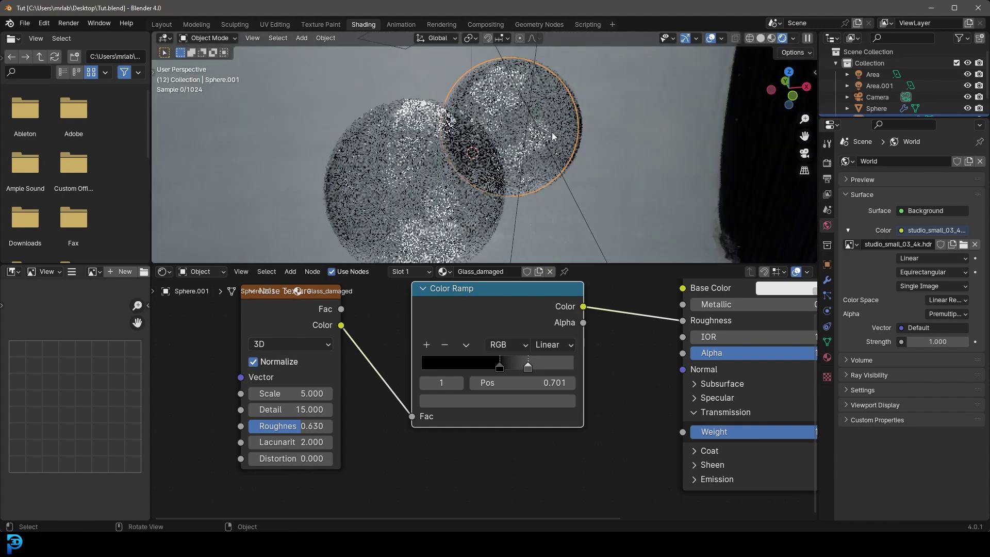
scroll(555, 129, up, 5)
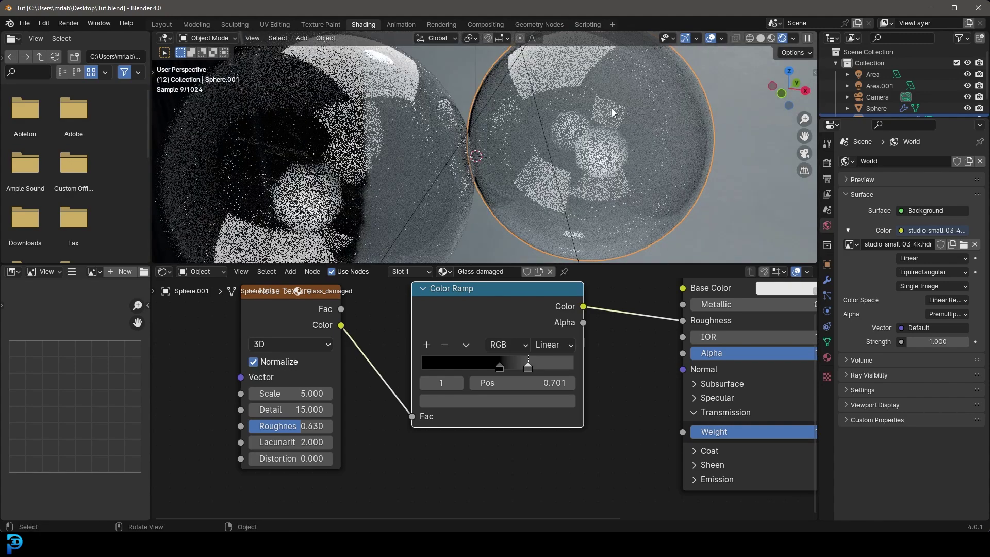
key(KP_0)
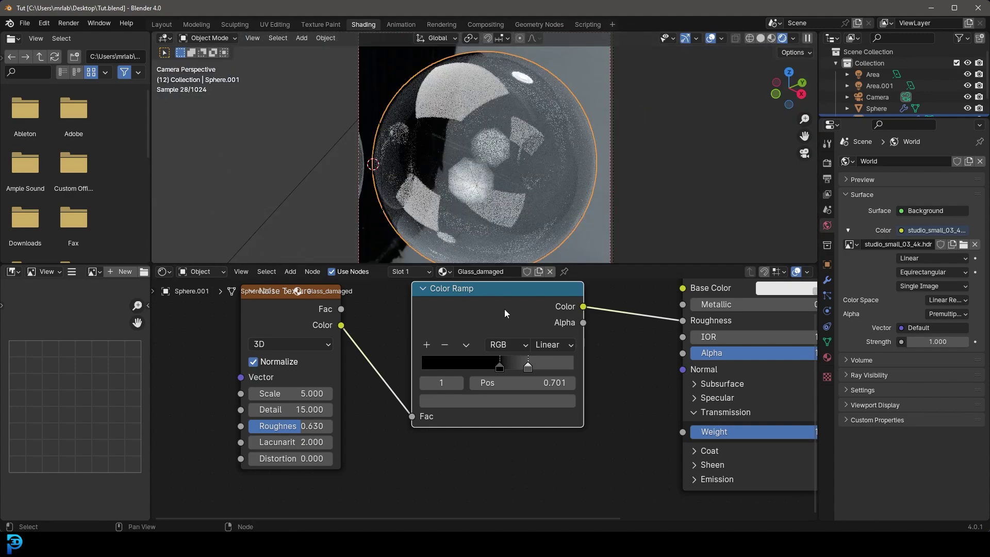
- Preview the Color Ramp's output directly on the damaged sphere and examine the smudge pattern up close
middle_drag(504, 309, 472, 368)
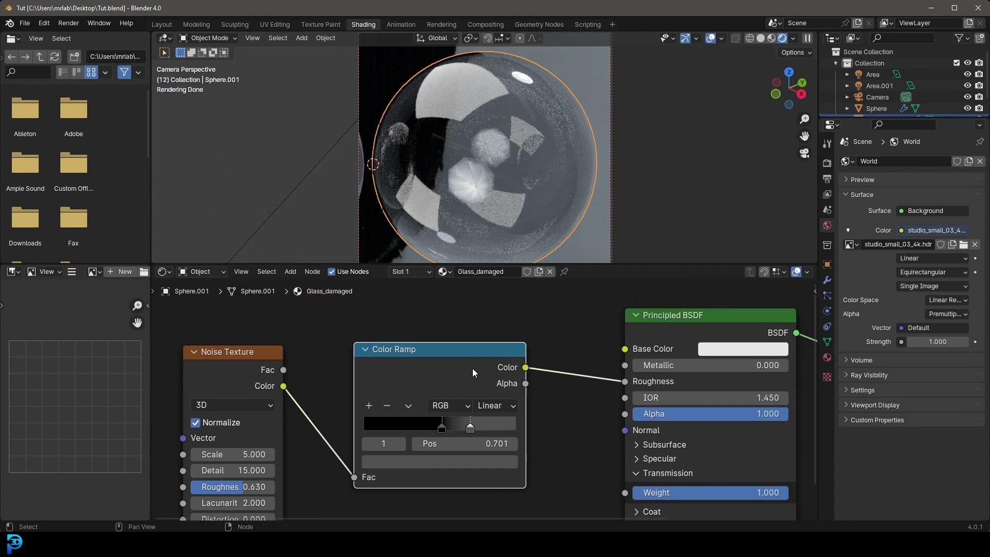
ctrl+shift+click(458, 357)
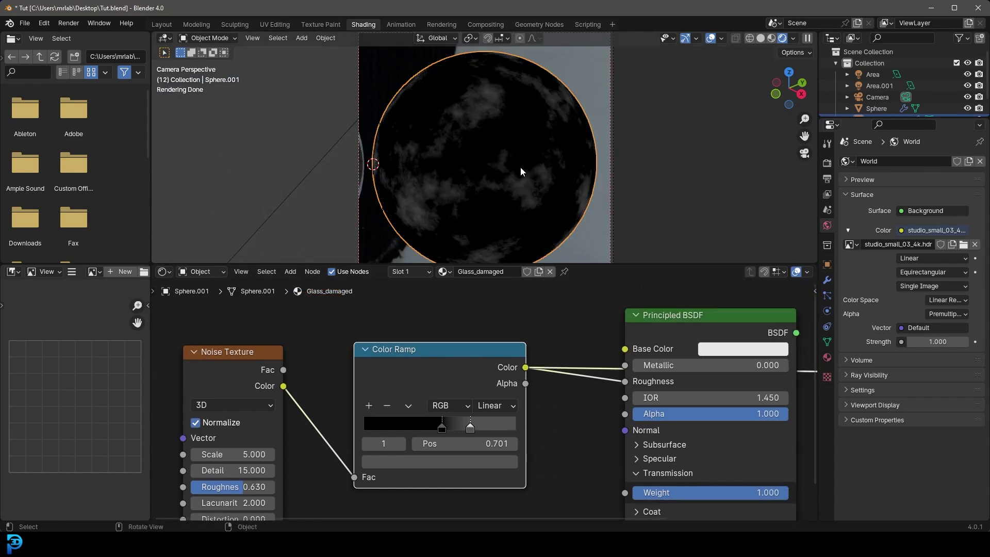
scroll(517, 95, up, 3)
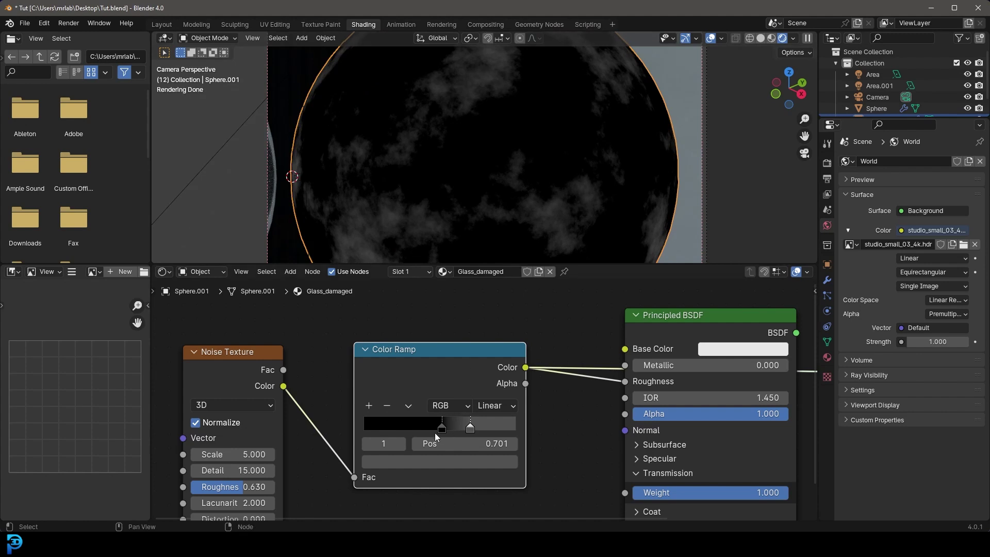
- Shift the Color Ramp's black stop slightly lower, set the grey stop to position 0.668, and lighten the grey stop's colour
drag(441, 427, 467, 443)
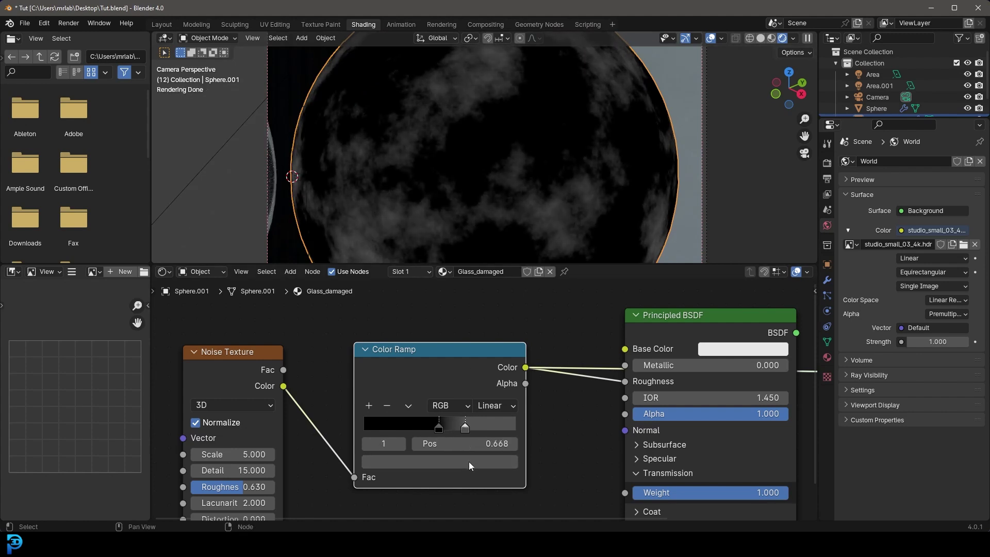
click(469, 461)
click(507, 310)
scroll(481, 141, down, 5)
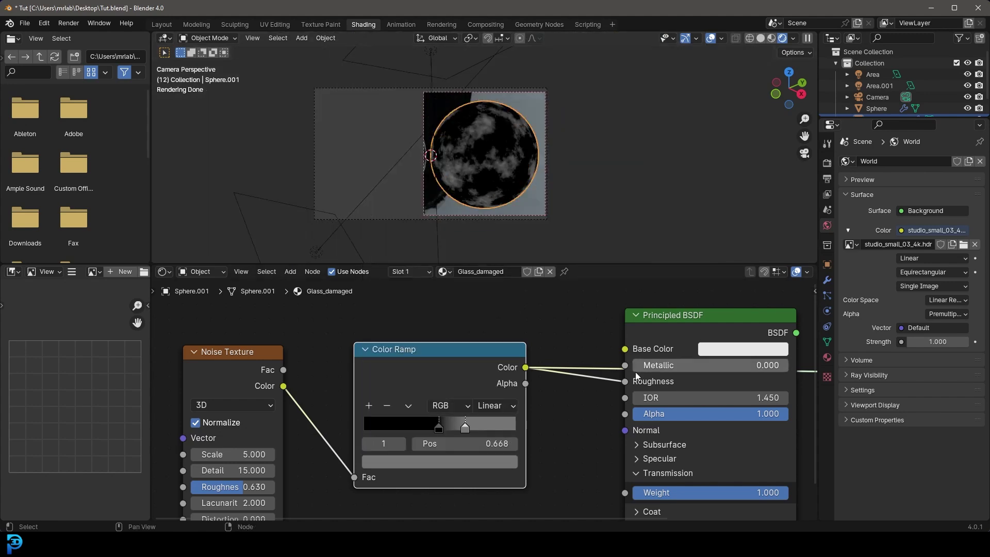
- Route the Principled BSDF back to the Material Output, check the rendered glass, and switch the viewport to Solid shading
middle_drag(701, 338, 637, 359)
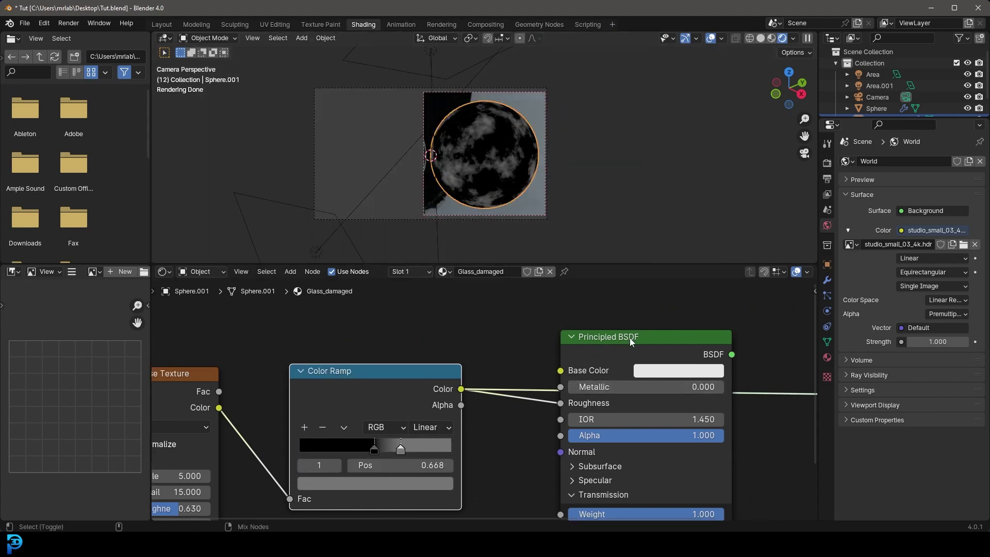
ctrl+shift+click(609, 348)
scroll(494, 141, up, 5)
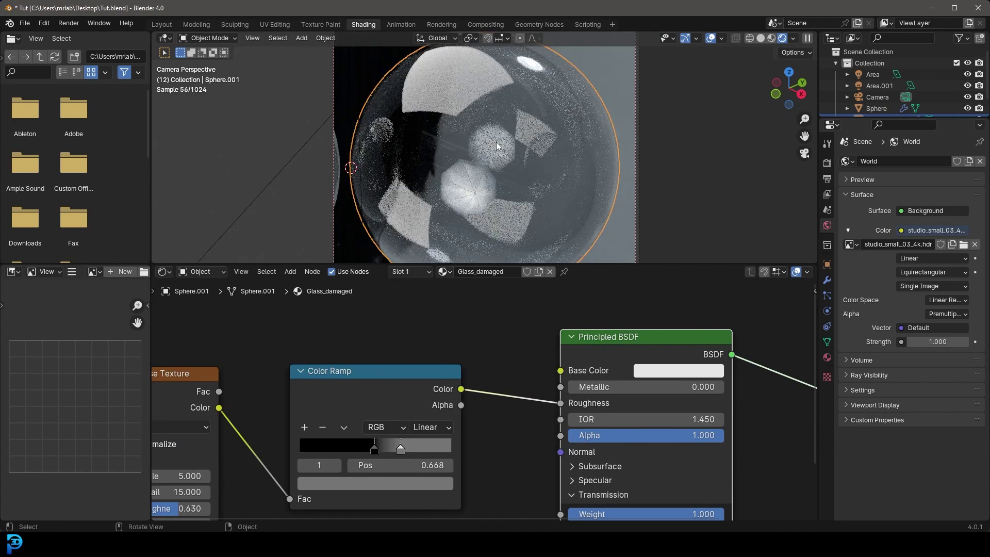
key(z)
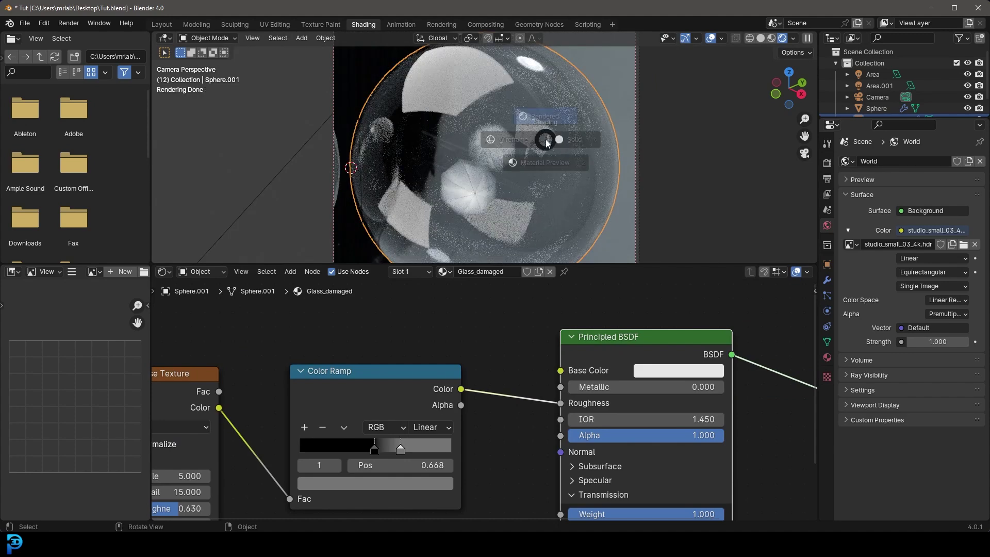
click(627, 142)
- Move the Noise Texture and Color Ramp nodes together up and away from the Principled BSDF, freeing space below them
scroll(336, 424, down, 3)
middle_drag(337, 424, 410, 362)
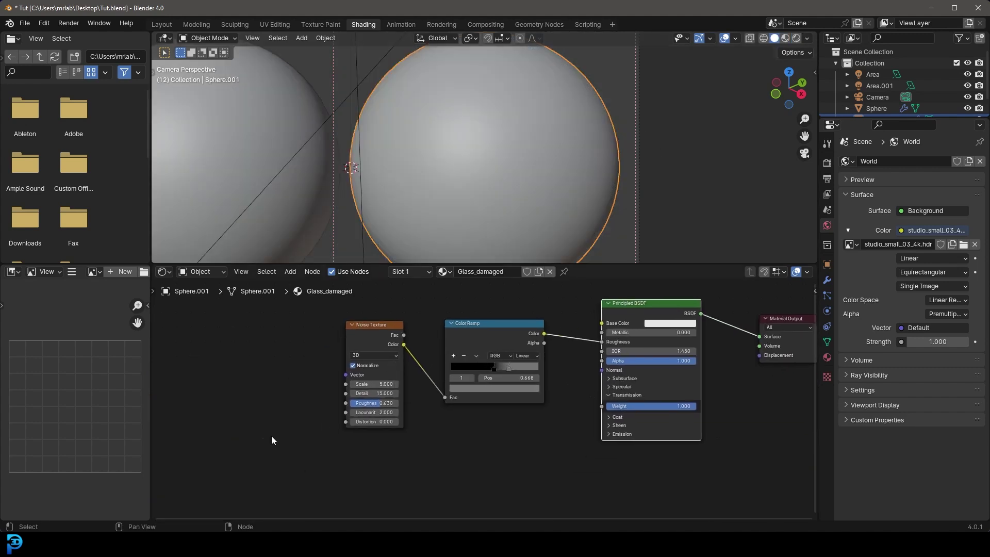
drag(275, 460, 478, 327)
middle_drag(478, 326, 470, 360)
key(g)
drag(458, 326, 452, 317)
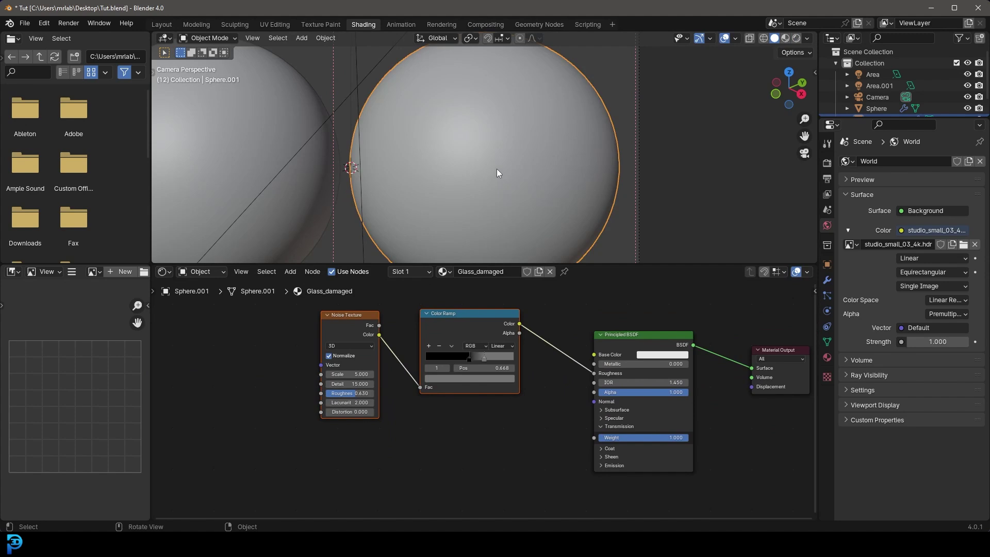
middle_drag(484, 482, 468, 411)
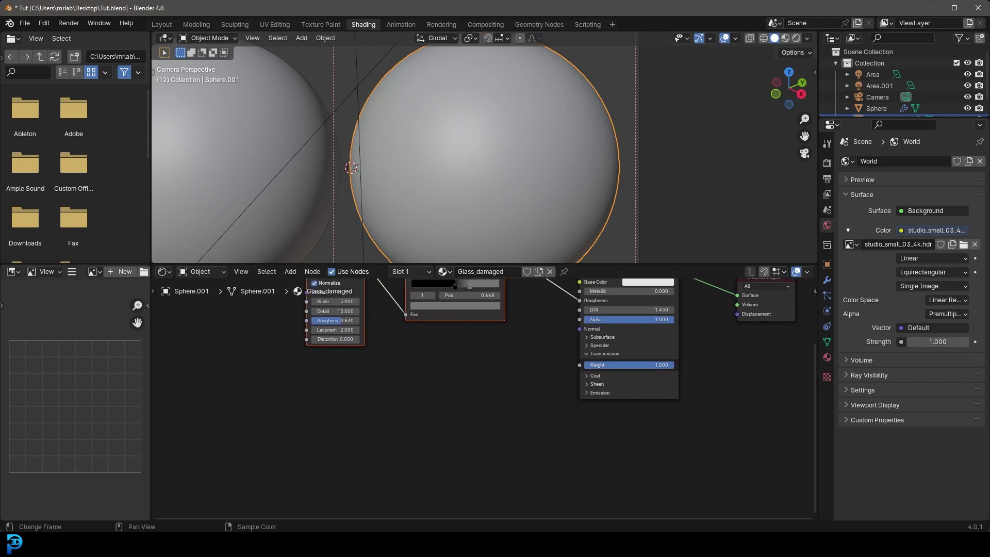
- Add a Voronoi Texture node below the existing texture nodes and connect its Color output to the Principled BSDF's Normal input
scroll(369, 409, up, 2)
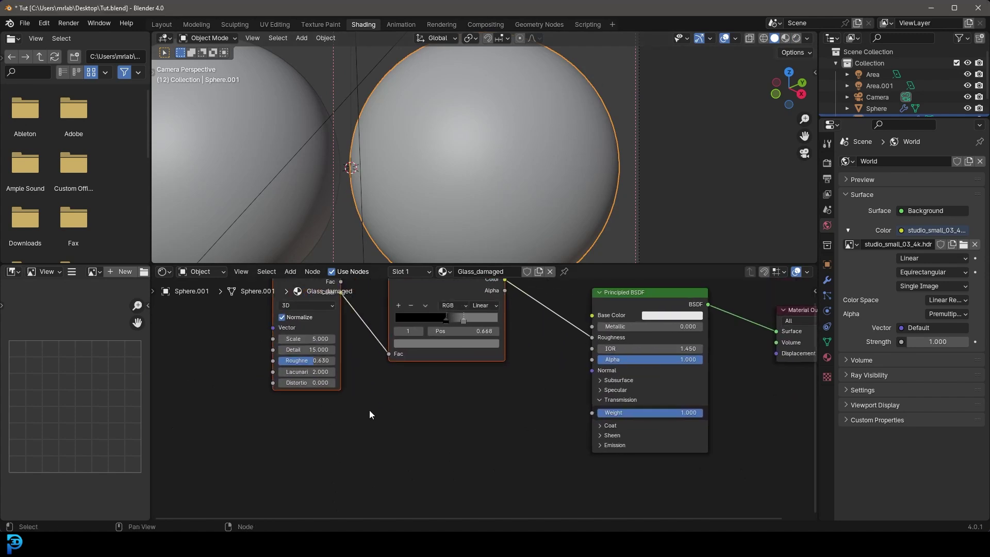
key(shift+a)
click(376, 382)
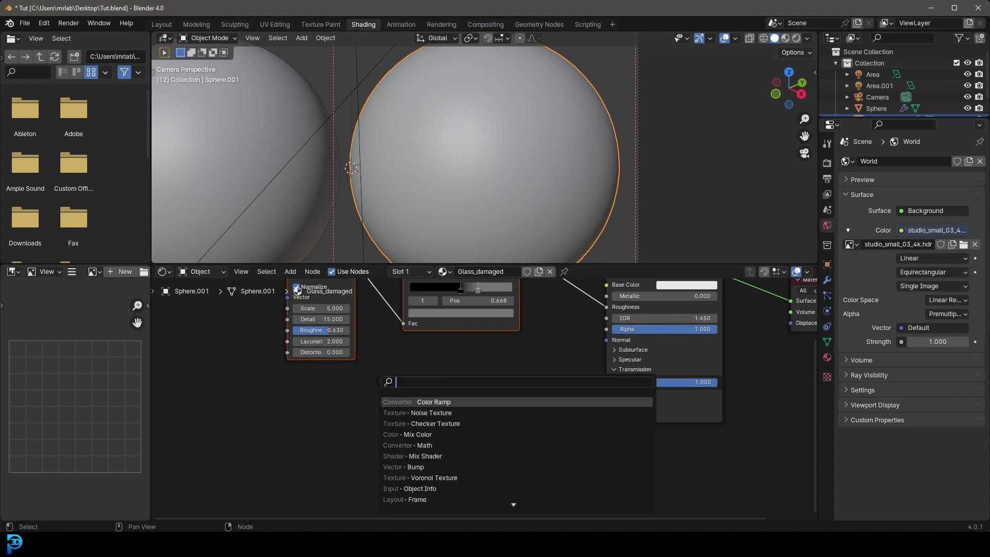
text(vo)
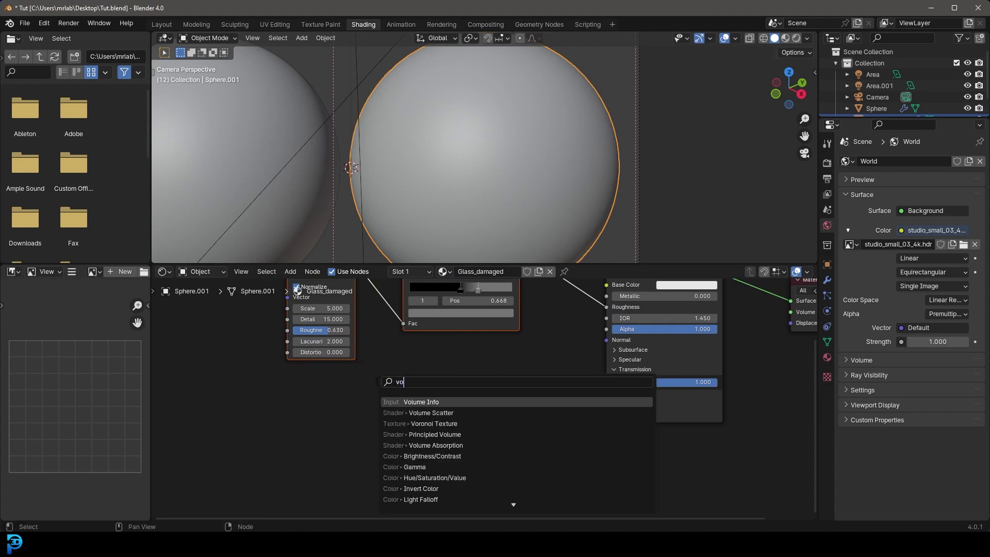
text(r)
click(445, 403)
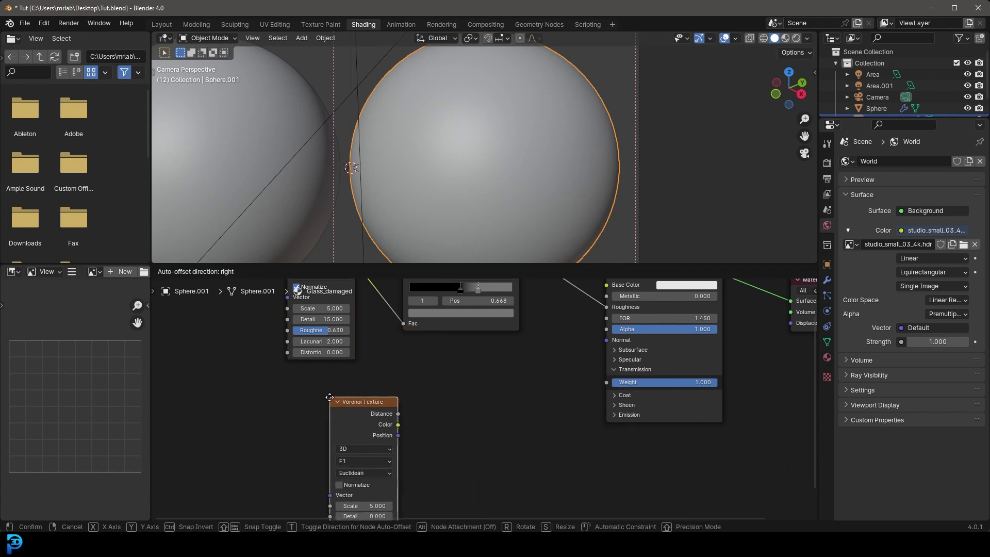
click(360, 405)
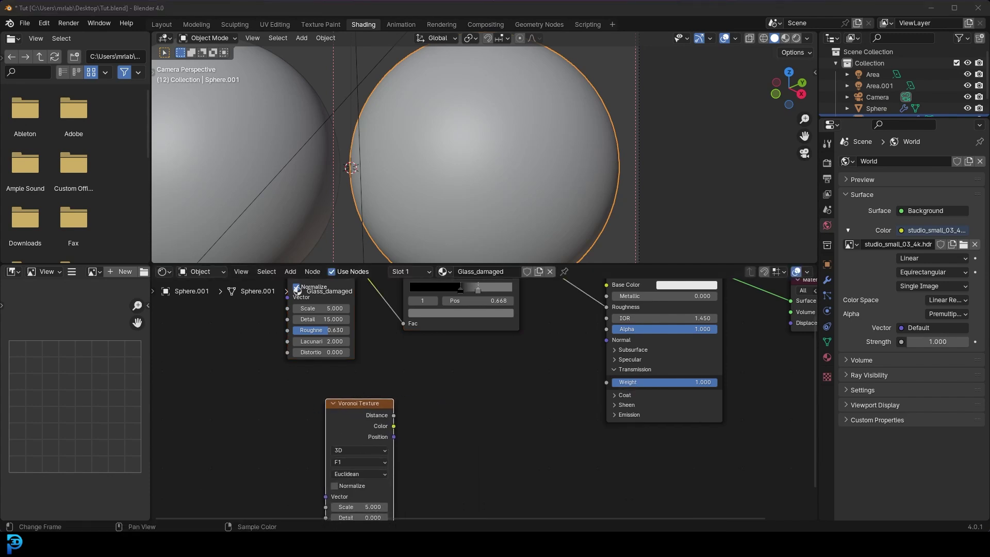
middle_drag(411, 443, 368, 448)
drag(351, 432, 565, 346)
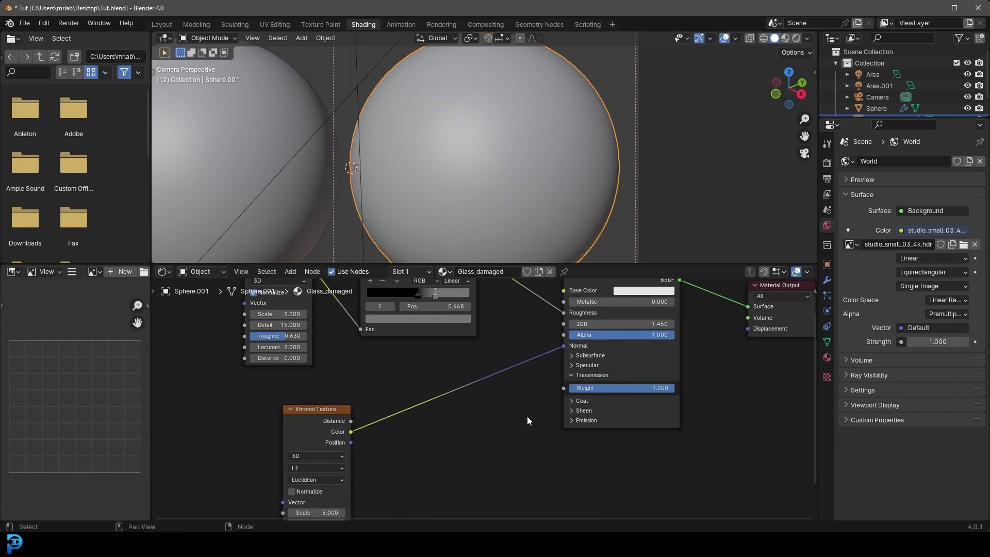
- Insert a Bump node before the Principled BSDF's Normal input and feed the Voronoi Texture's Color into its Height
middle_drag(527, 417, 547, 409)
key(shift+a)
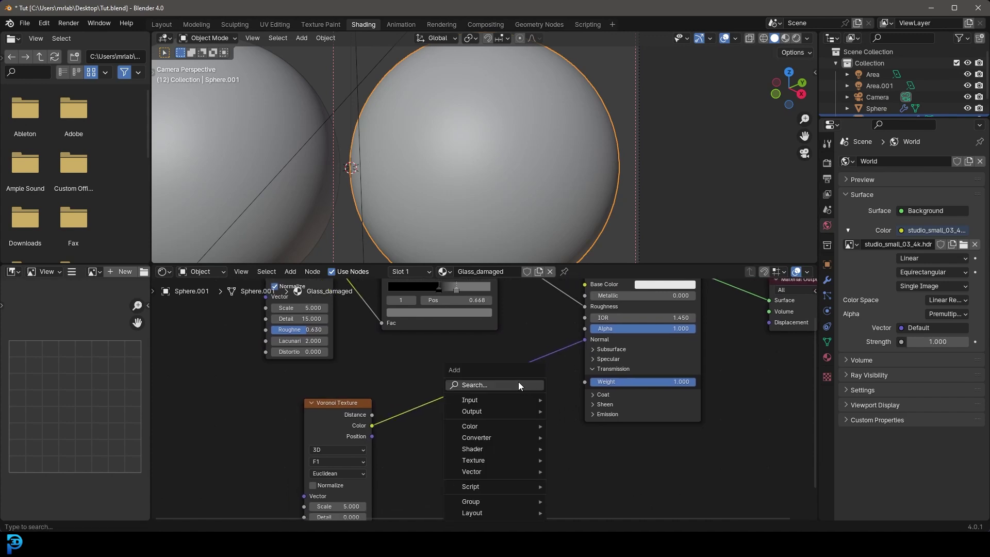
text(bump)
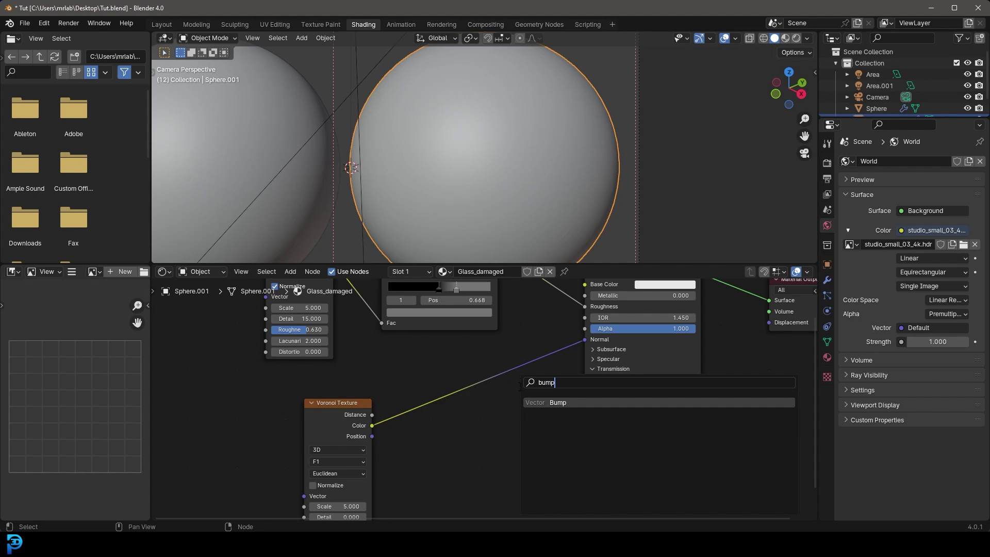
key(Return)
click(463, 406)
drag(437, 436, 383, 458)
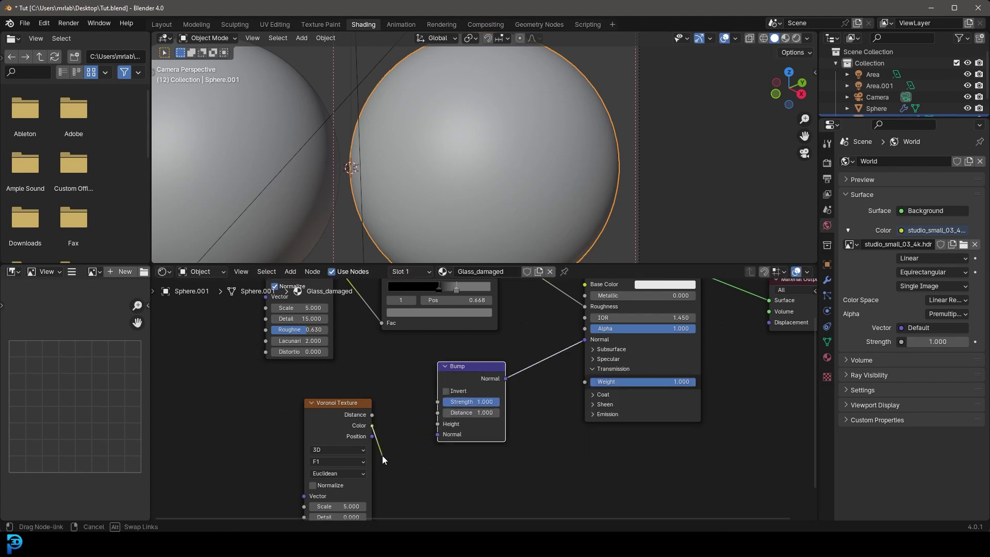
drag(440, 422, 439, 424)
- Move the Voronoi Texture further from the Bump node and insert a Color Ramp on the link between them
middle_drag(392, 440, 477, 398)
scroll(428, 401, up, 1)
drag(404, 360, 249, 397)
scroll(435, 373, up, 1)
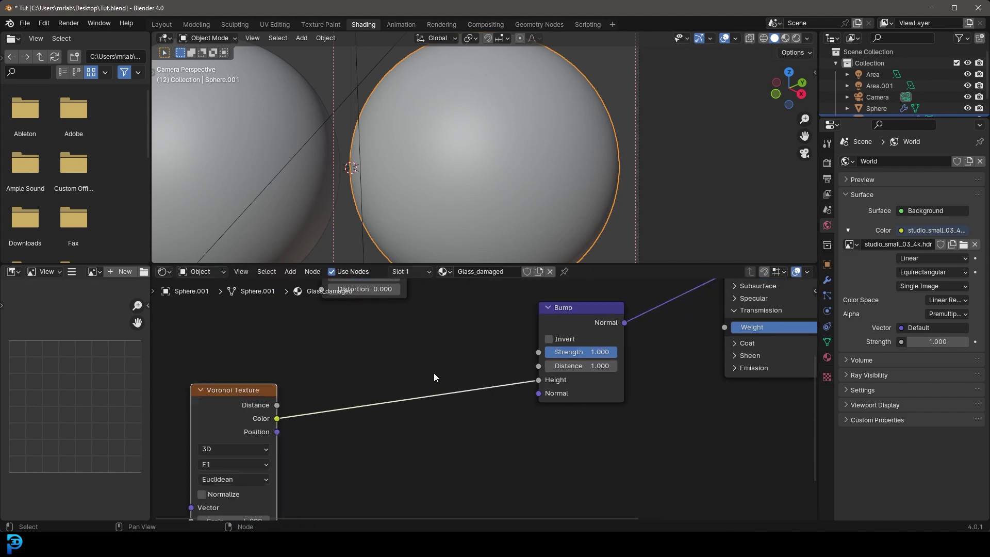
key(shift+a)
text(colo)
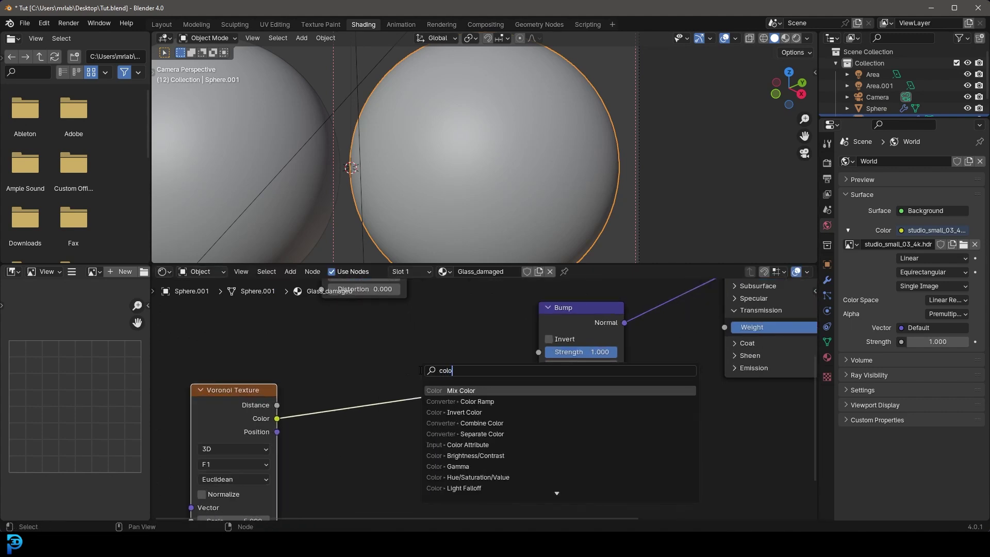
text(r)
click(477, 401)
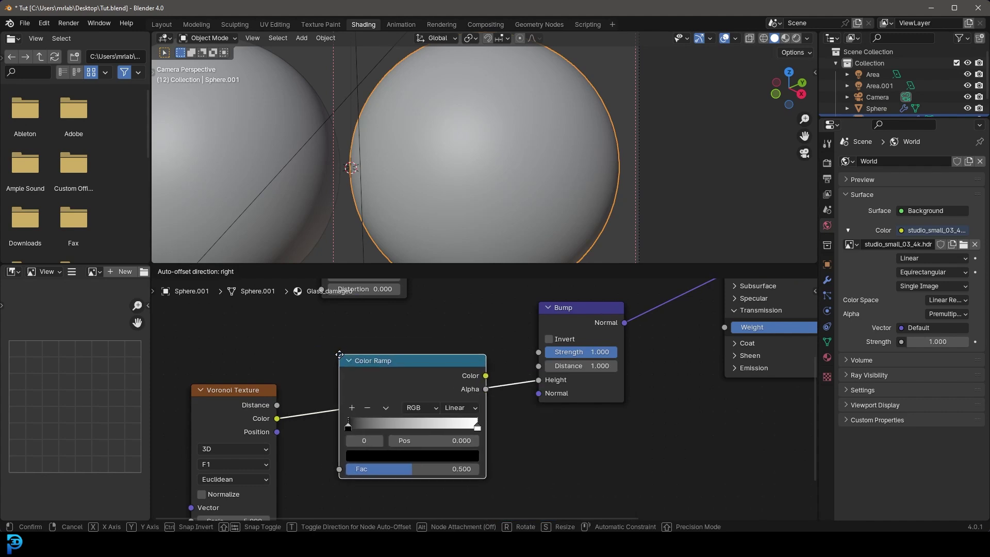
click(388, 379)
- Shift the new Color Ramp's black stop toward the middle, set the white stop to position 0.805, and darken it to grey
scroll(399, 386, up, 1)
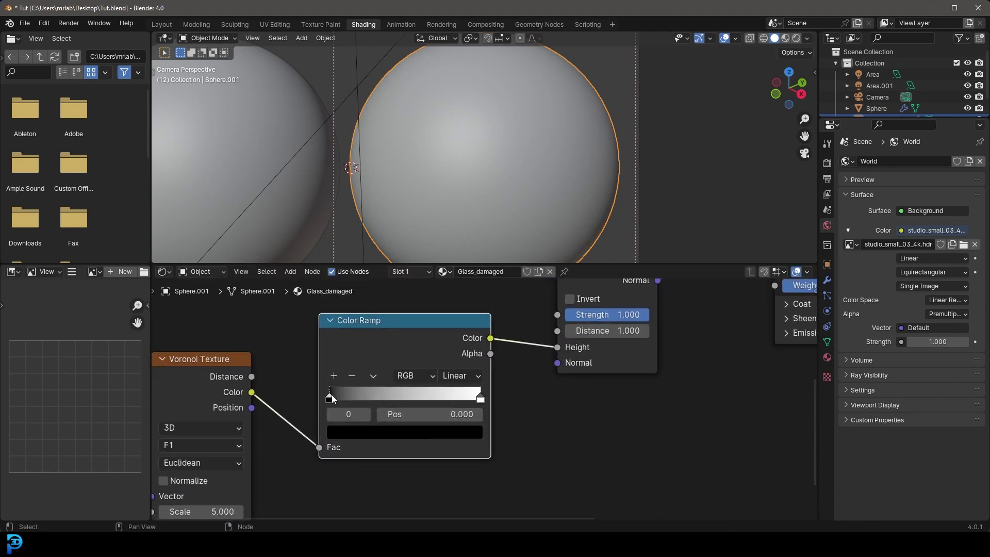
drag(332, 394, 394, 398)
drag(480, 398, 450, 400)
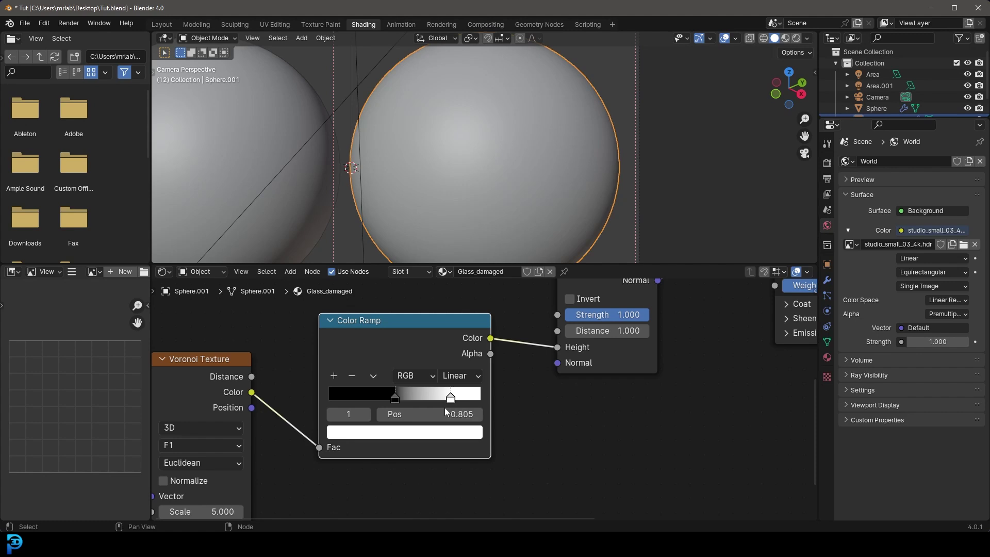
click(457, 435)
drag(470, 209, 470, 284)
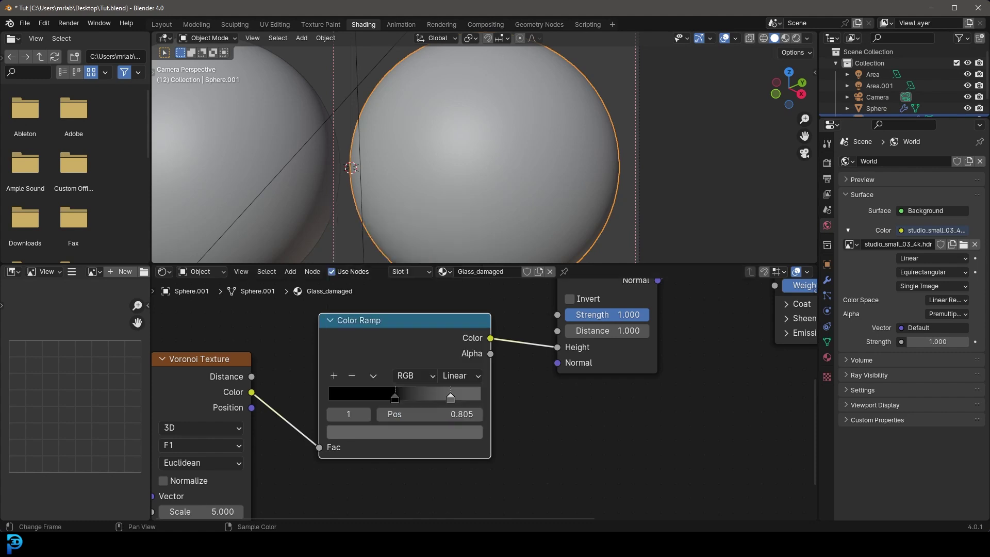
- Set the Voronoi Texture's Scale to 3 and its Detail to 15
middle_drag(294, 469, 373, 382)
scroll(375, 409, down, 2)
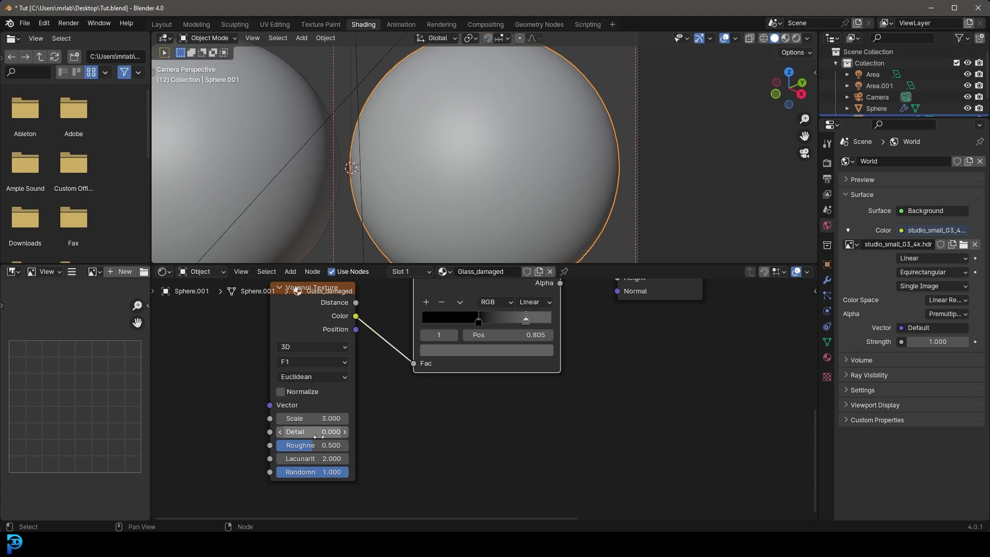
click(304, 432)
text(15)
key(Return)
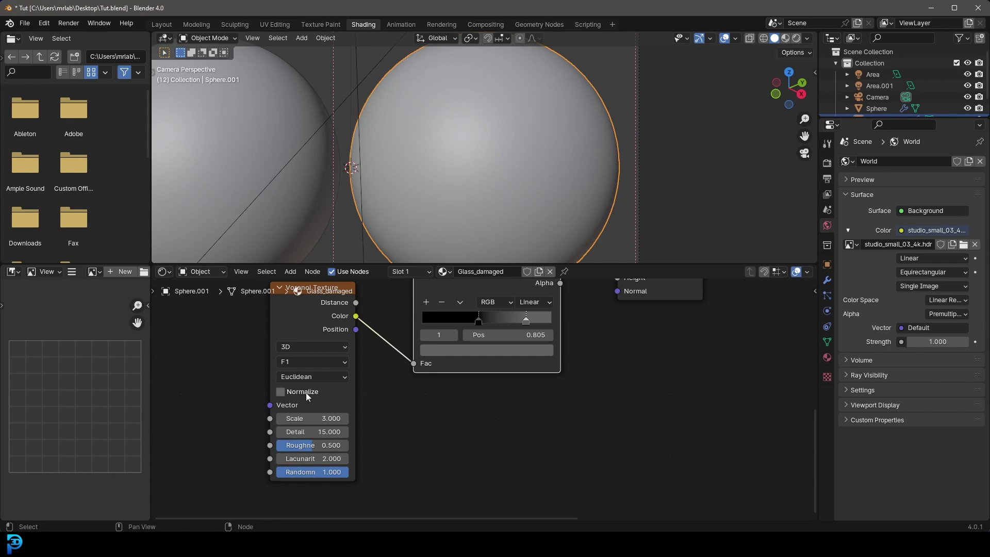
- Set the Bump node's Strength to 0.1
scroll(315, 340, down, 2)
drag(334, 427, 526, 309)
middle_drag(533, 358, 530, 369)
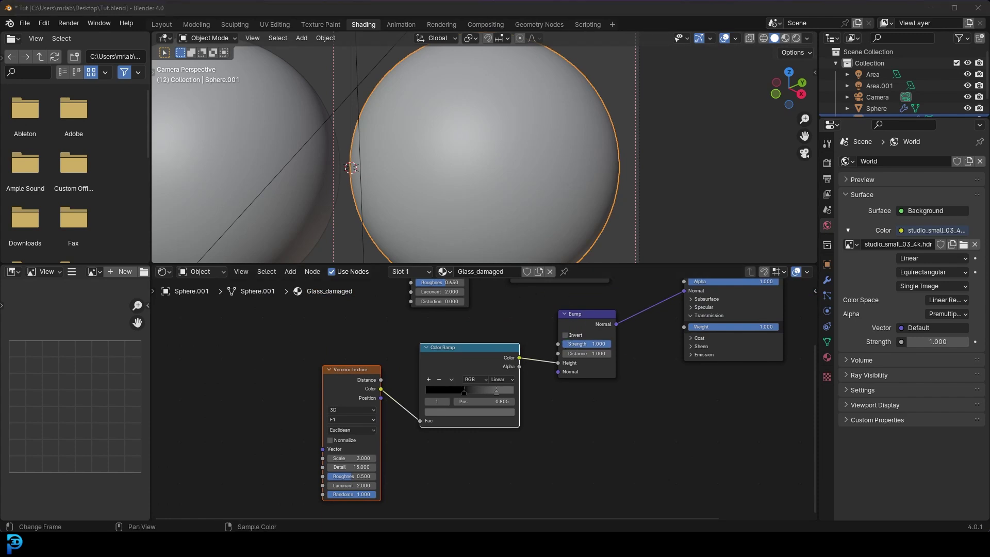
click(592, 344)
text(0.1)
key(Return)
middle_drag(592, 348, 583, 375)
- Deselect everything, check the bumped glass in Rendered shading, and return the viewport to Solid shading
scroll(522, 159, down, 3)
key(alt+a)
key(z)
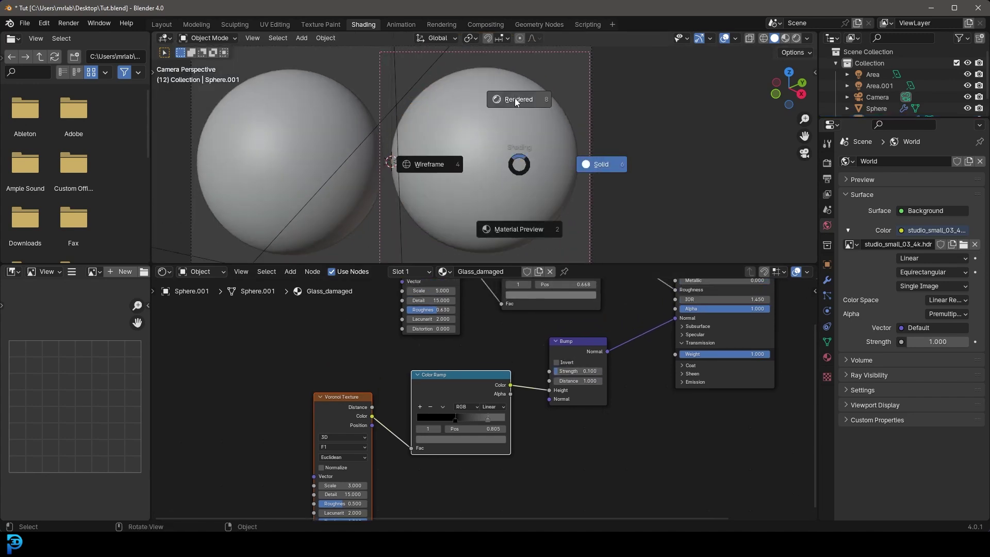
click(515, 98)
scroll(534, 124, up, 2)
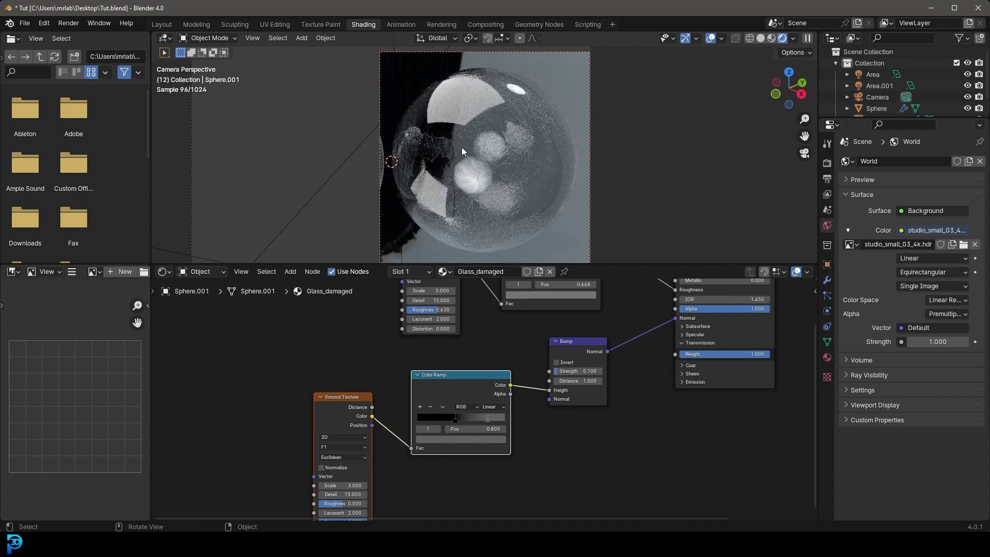
key(z)
click(517, 159)
- Expand the render region to cover the whole camera frame with both spheres and save the file
scroll(517, 159, down, 5)
scroll(513, 162, up, 3)
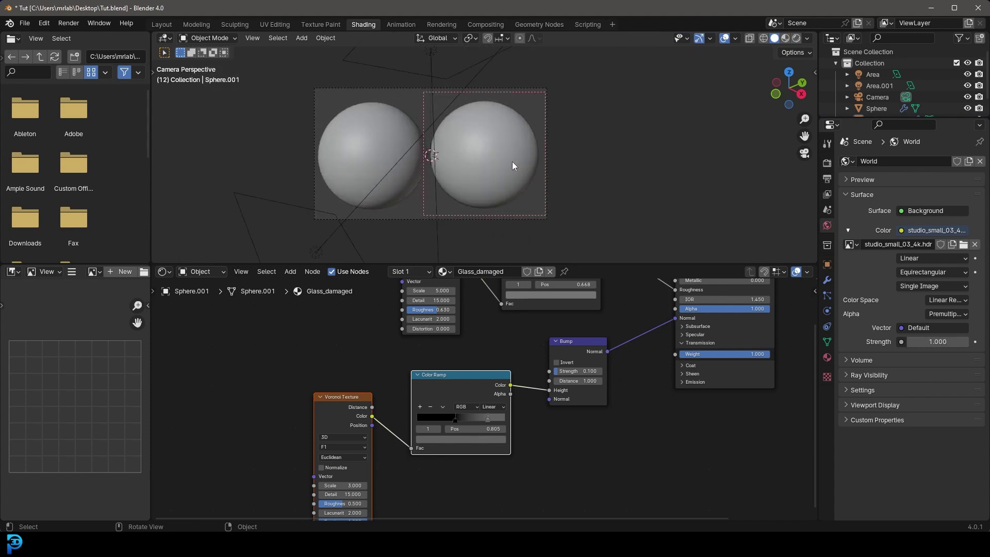
key(ctrl+b)
drag(299, 75, 565, 230)
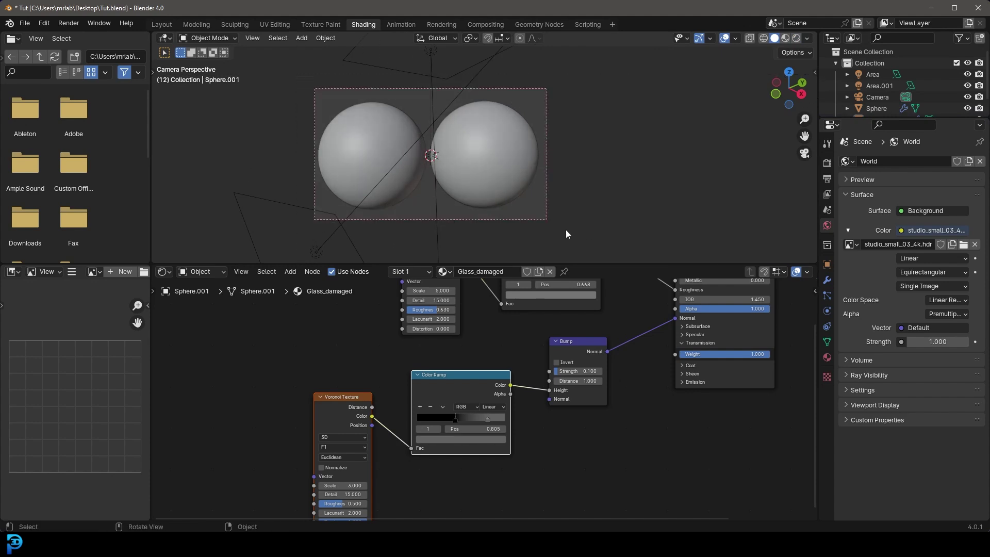
key(ctrl+s)
- Render the image, examine the damaged sphere's surface up close beside the clean one, and close the render window
scroll(418, 139, up, 2)
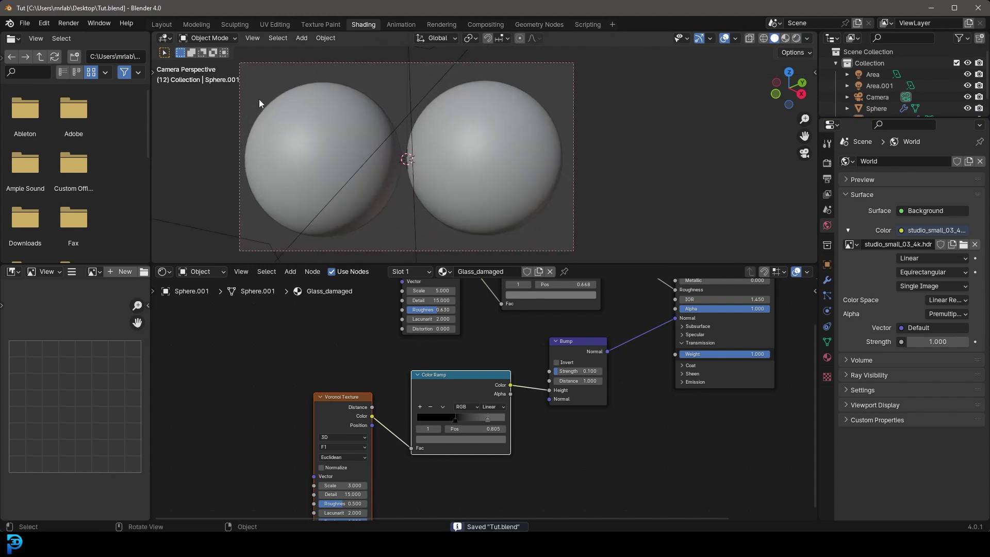
click(69, 23)
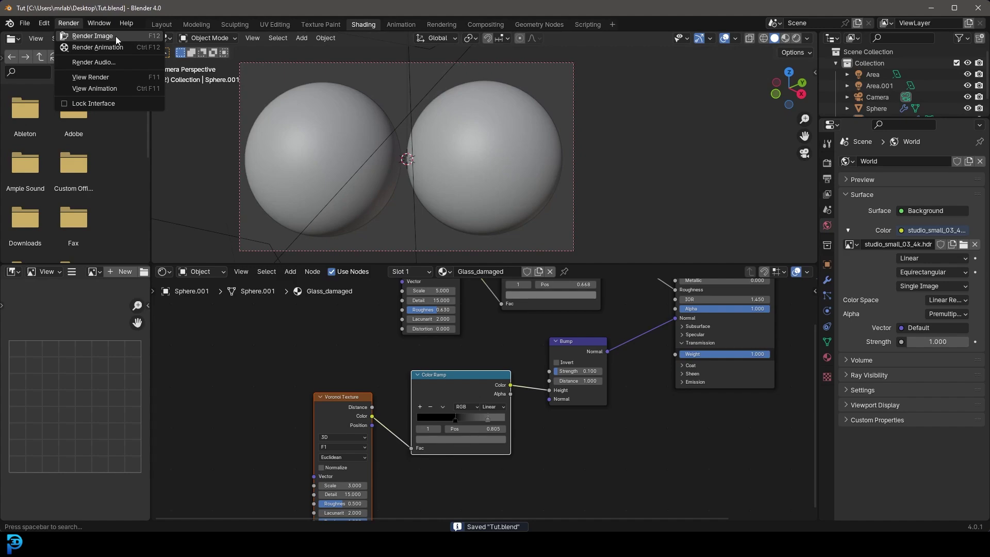
click(92, 36)
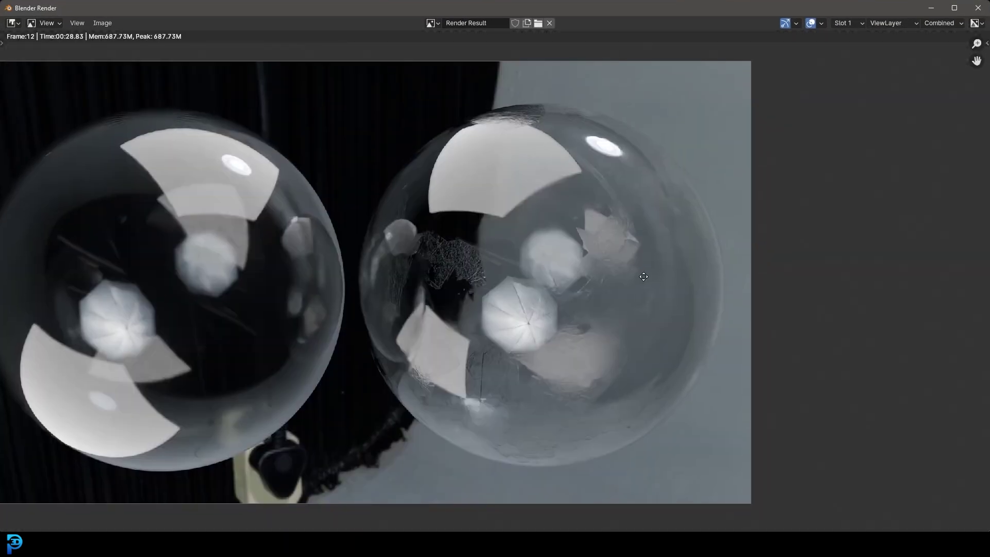
scroll(633, 276, up, 4)
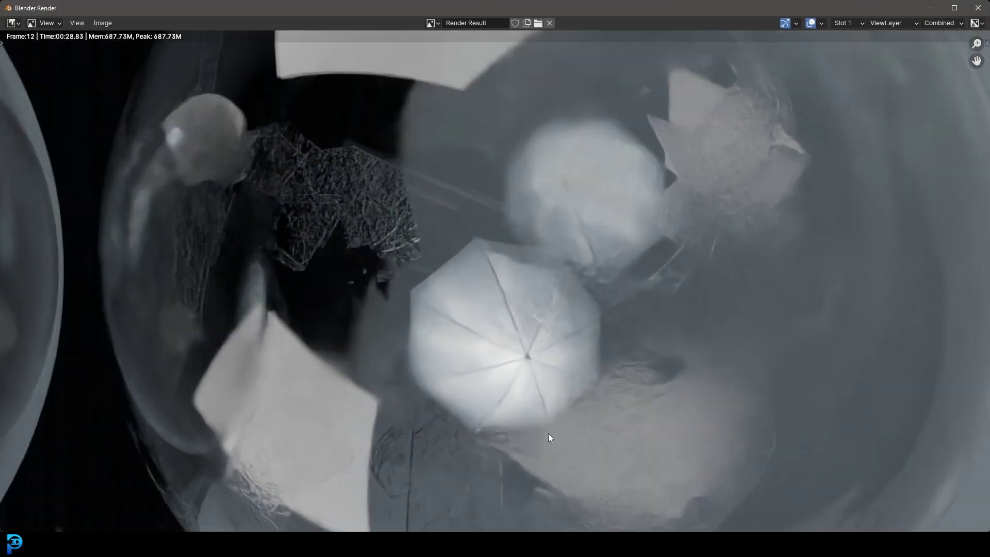
scroll(477, 278, down, 4)
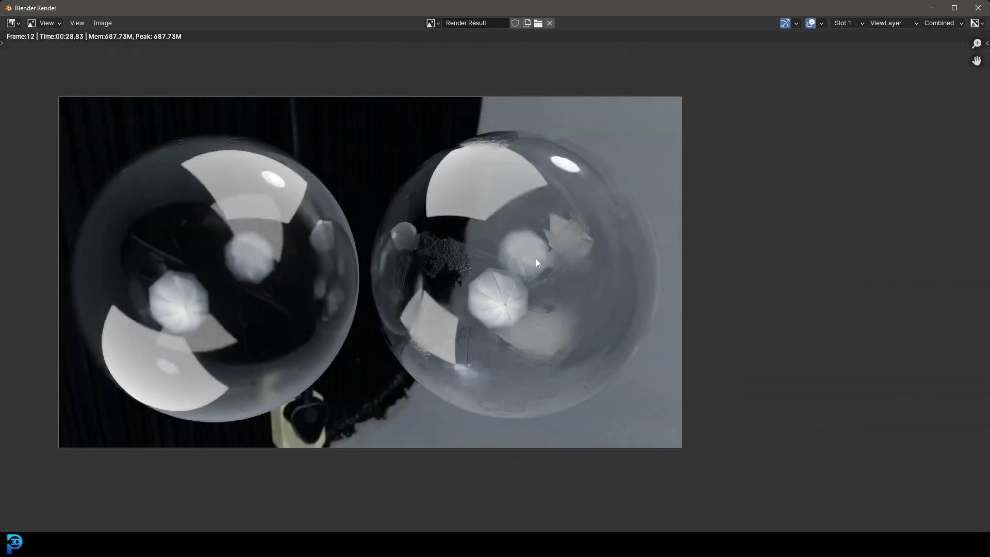
scroll(569, 291, down, 1)
click(986, 8)
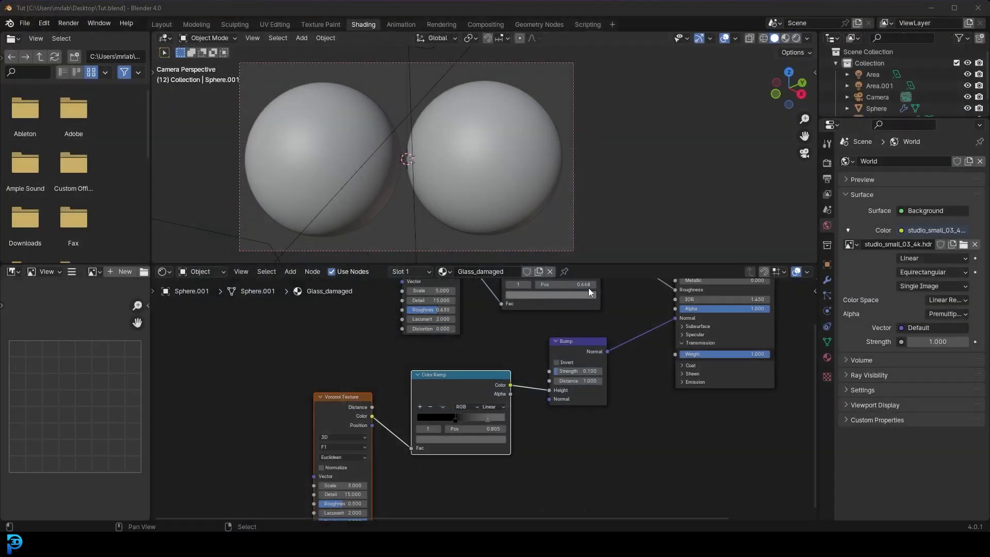
- Move the Voronoi Texture and its Color Ramp together down and away from the Bump node
scroll(452, 378, down, 6)
scroll(438, 327, up, 5)
mouse_move(452, 378)
middle_down()
mouse_move(453, 333)
mouse_move(443, 374)
middle_up()
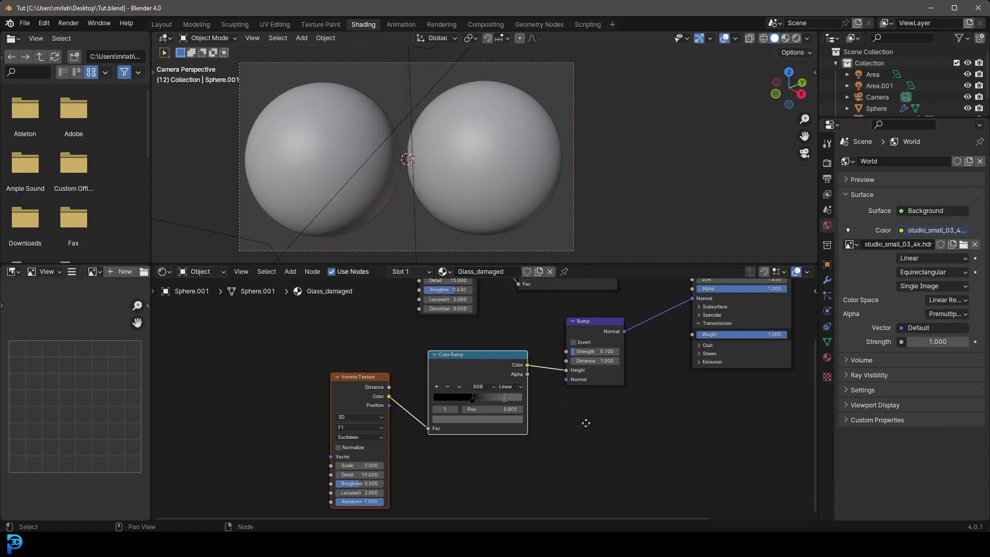
middle_drag(583, 420, 526, 401)
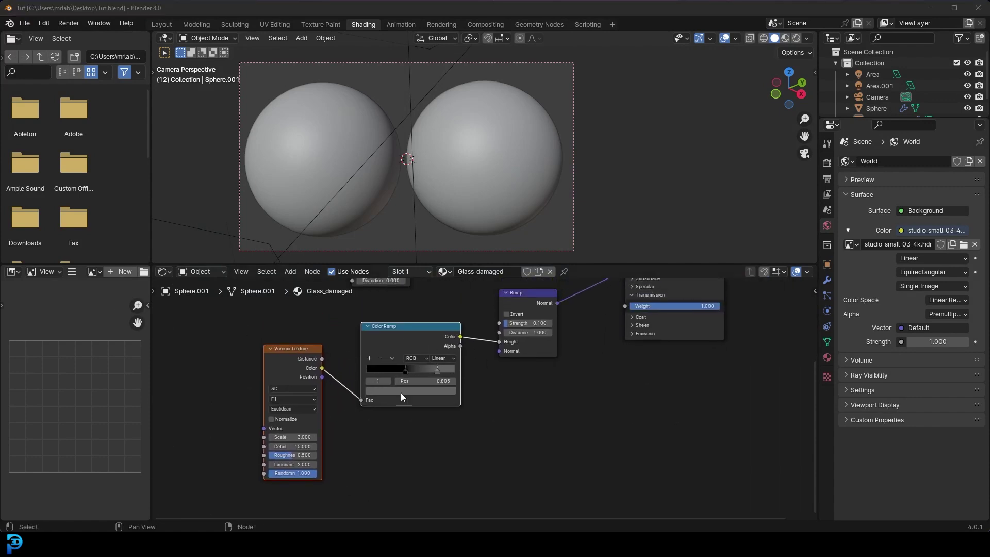
drag(298, 362, 382, 454)
click(325, 373)
- Add a second Noise Texture node beside the Voronoi Texture
scroll(335, 369, up, 2)
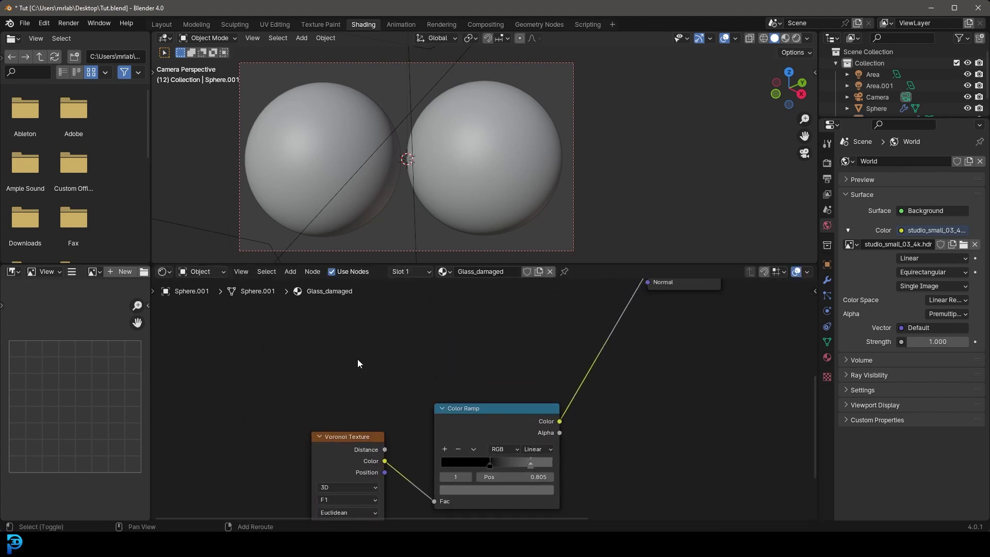
key(shift+a)
text(noi)
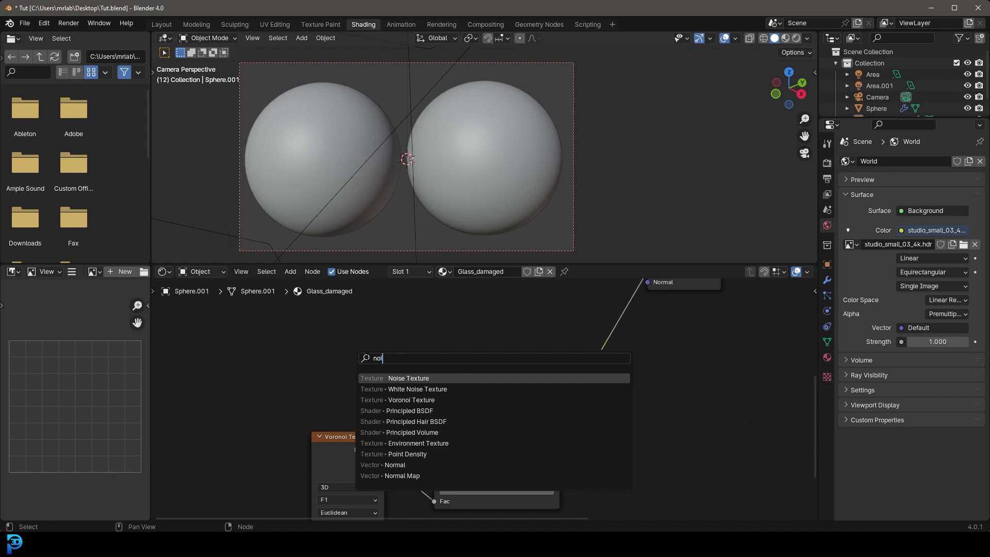
click(385, 378)
click(207, 418)
middle_drag(276, 429, 281, 332)
- Connect the new Noise Texture's Color to the lower Color Ramp's Fac in place of the Voronoi Texture, and move the Voronoi node up
scroll(281, 338, up, 1)
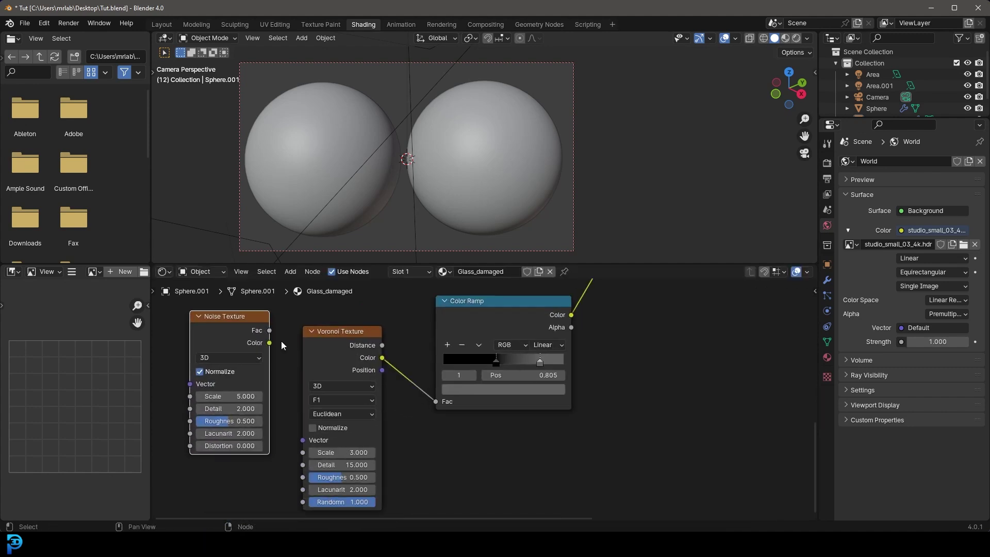
drag(269, 343, 436, 401)
drag(485, 322, 485, 334)
middle_drag(321, 367, 396, 460)
drag(406, 444, 393, 306)
middle_drag(294, 471, 297, 355)
- Set the new Noise Texture's Scale to 3 and Detail to 15
scroll(304, 372, up, 3)
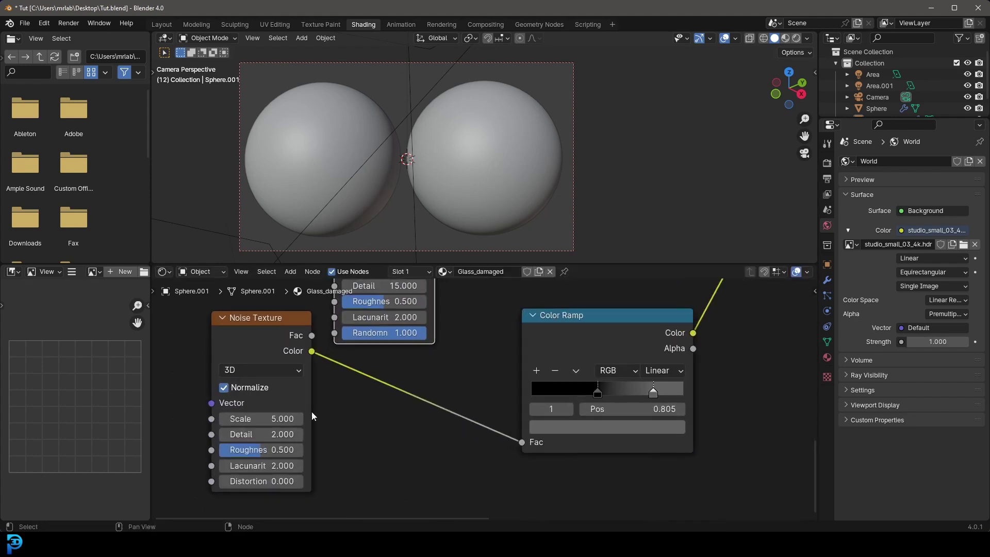
click(264, 419)
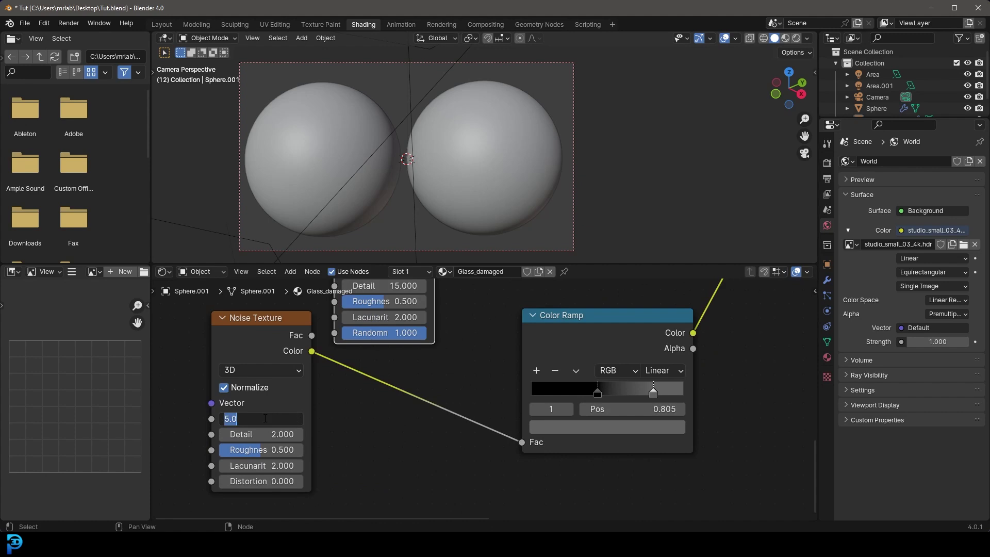
text(3)
key(Return)
middle_drag(291, 411, 342, 385)
scroll(330, 385, up, 1)
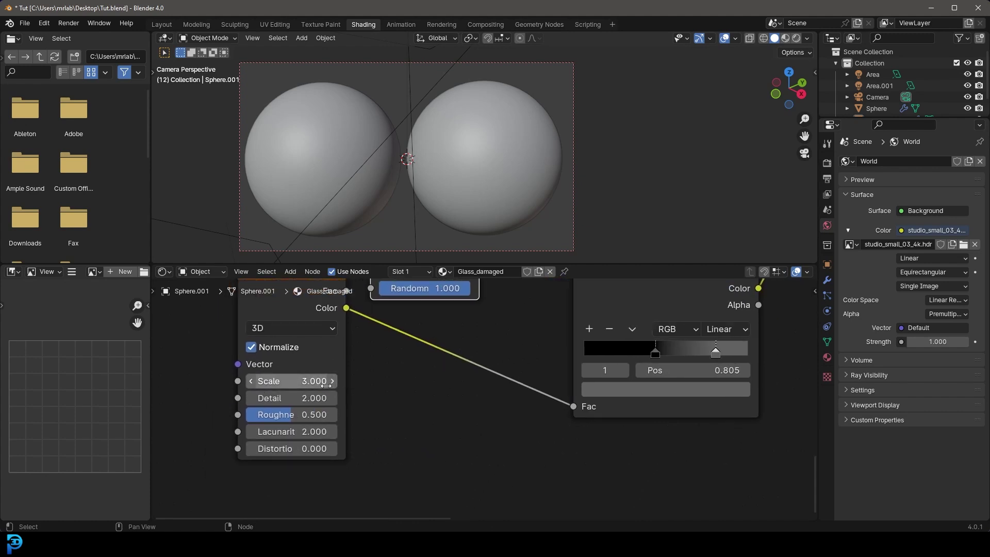
click(284, 397)
text(15)
key(Return)
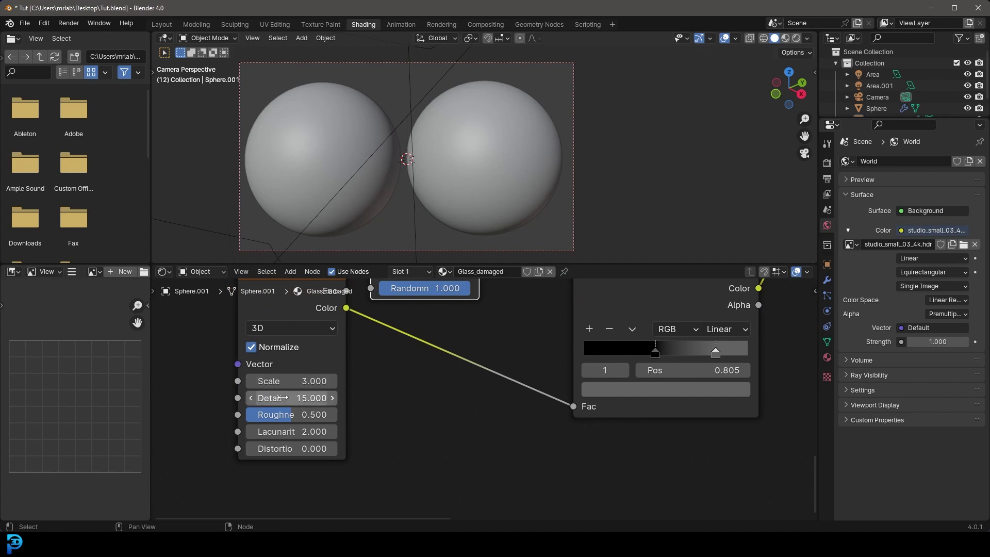
- Move the Voronoi Texture farther away from the lower Color Ramp and set its Scale to 12
scroll(367, 377, down, 2)
drag(331, 319, 435, 380)
middle_drag(410, 338, 416, 468)
scroll(410, 335, up, 1)
middle_drag(411, 335, 444, 412)
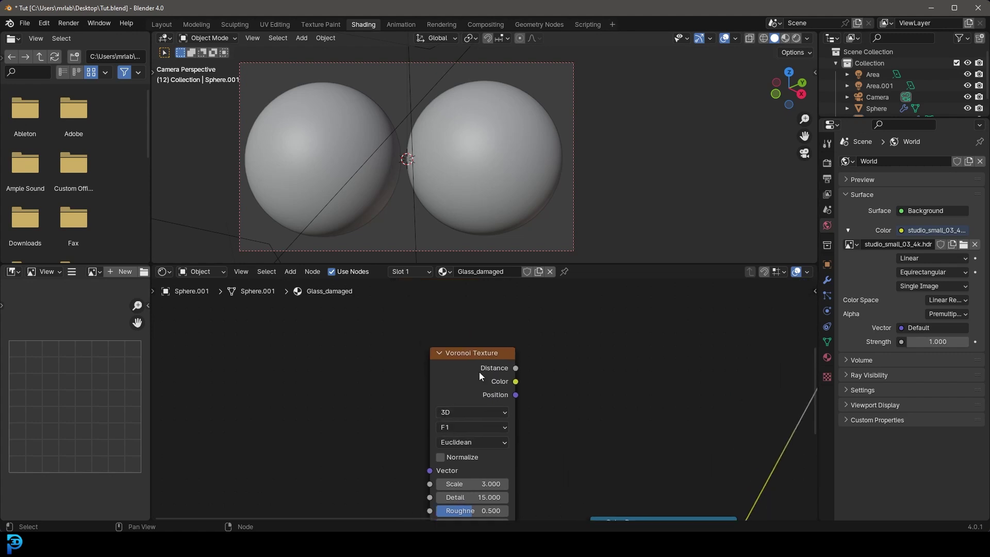
drag(478, 372, 390, 363)
middle_drag(389, 363, 372, 306)
click(390, 418)
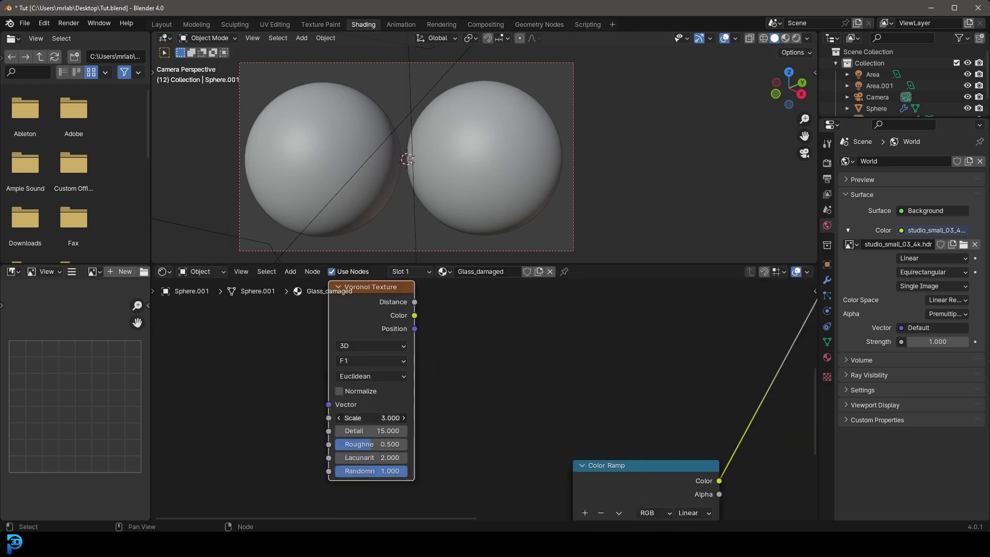
text(12)
key(Return)
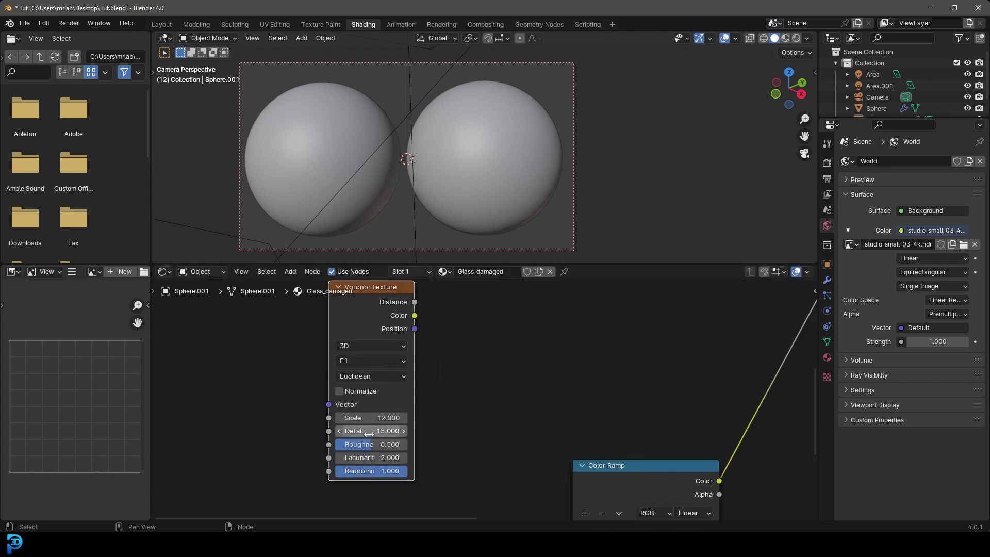
- Set the Voronoi Texture's Detail to 0.6 and Roughness to 2, and its feature output to Distance to Edge
click(369, 434)
text(.)
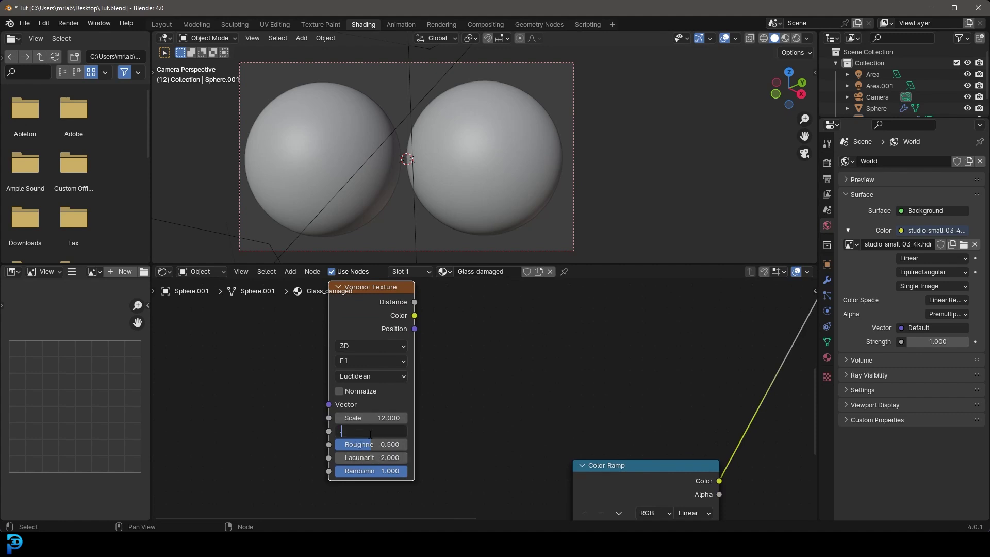
text(6)
key(Return)
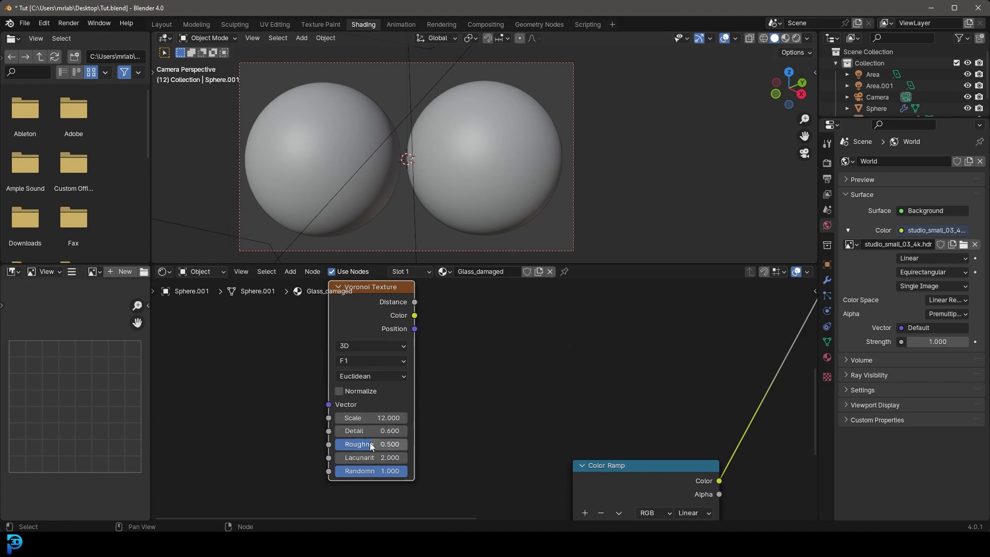
click(371, 446)
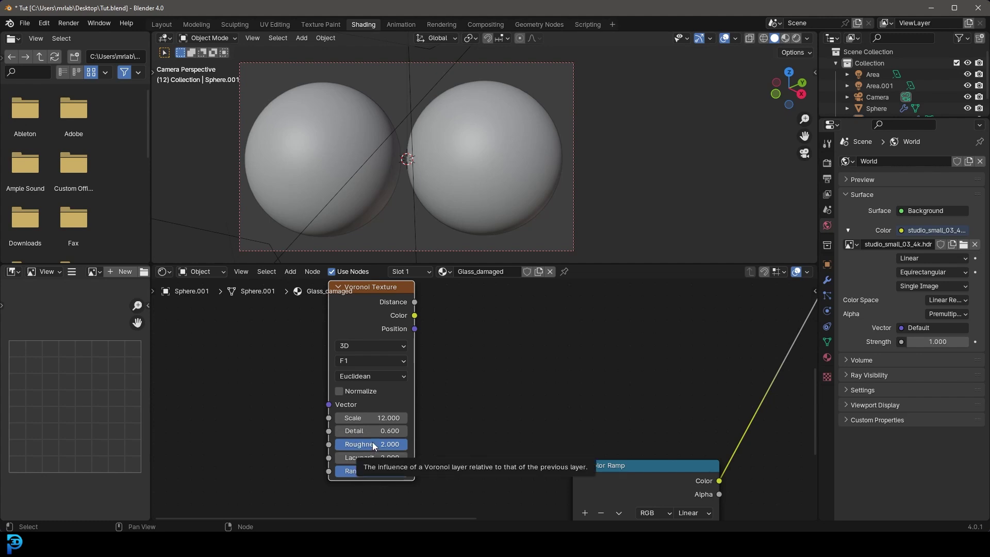
click(366, 361)
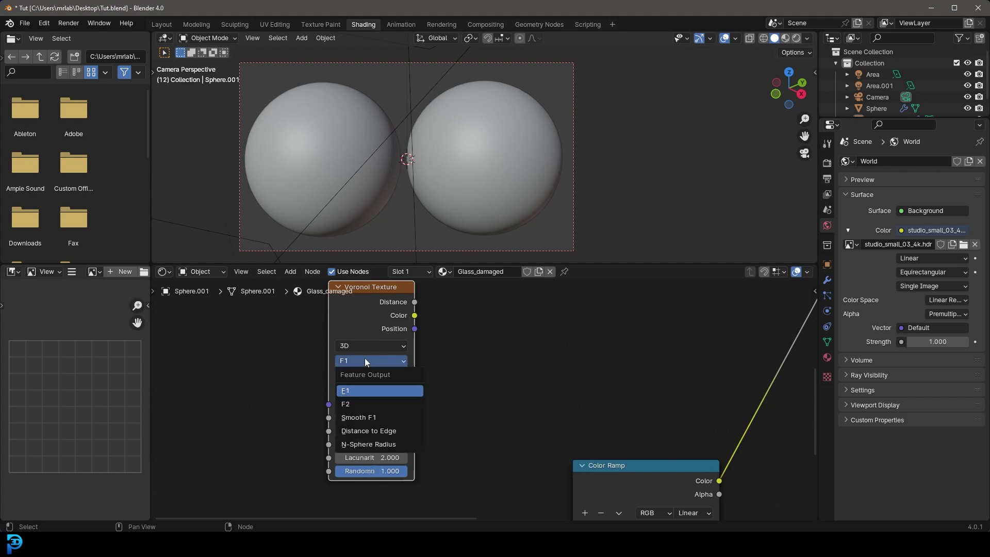
click(409, 430)
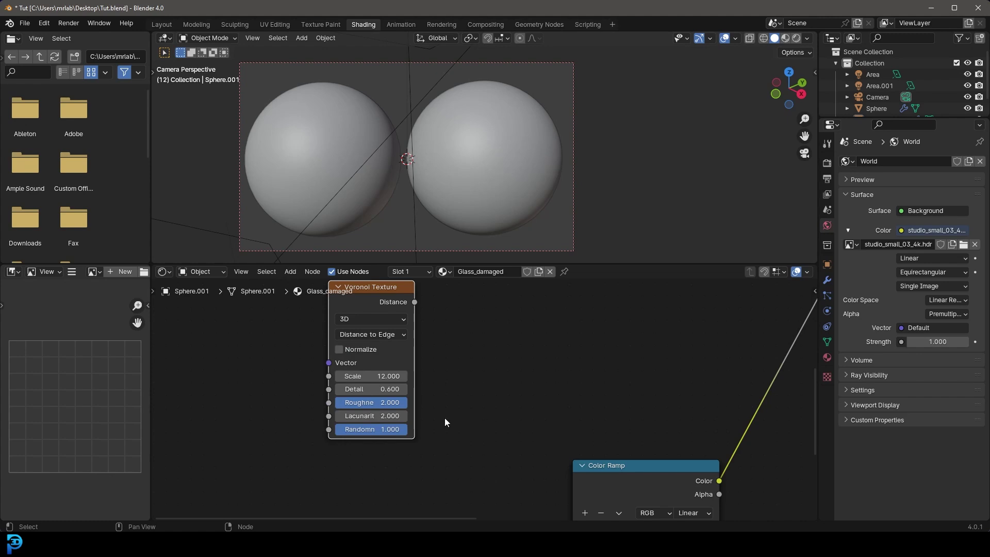
- Add a Color Ramp beside the Voronoi Texture and connect the Voronoi's Distance to its Fac
scroll(444, 419, down, 6)
scroll(462, 382, up, 2)
middle_drag(462, 382, 343, 423)
scroll(363, 397, up, 2)
key(shift+a)
click(384, 369)
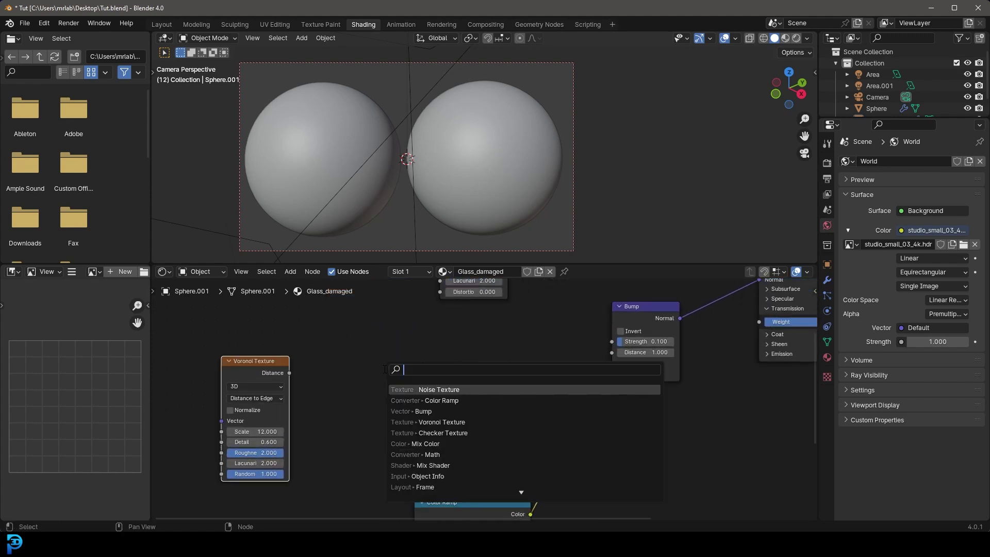
text(color)
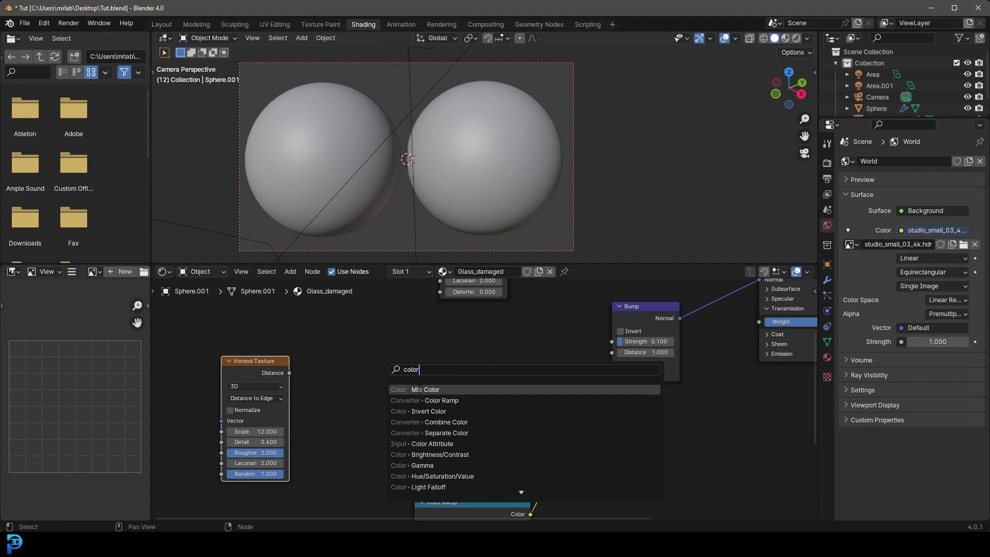
click(428, 400)
click(295, 363)
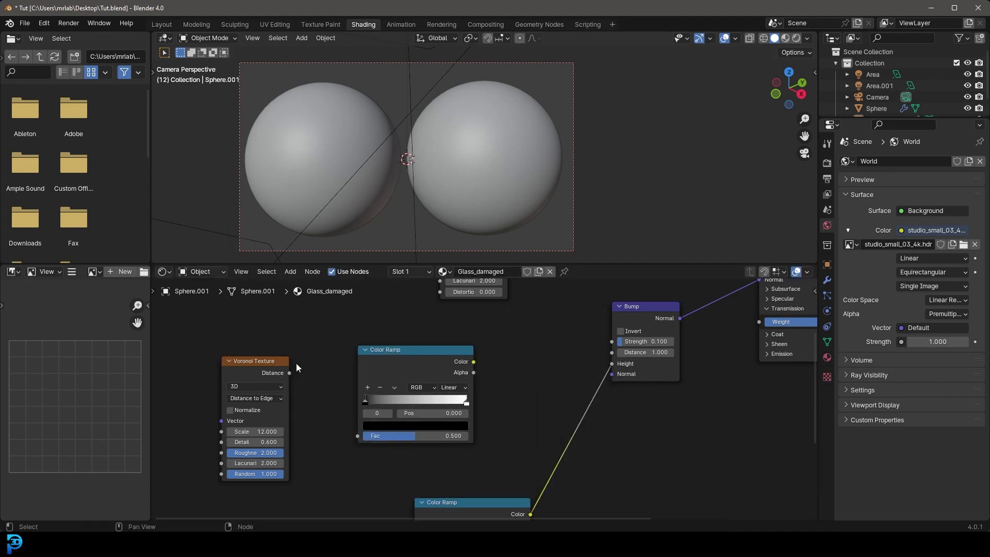
drag(289, 372, 362, 437)
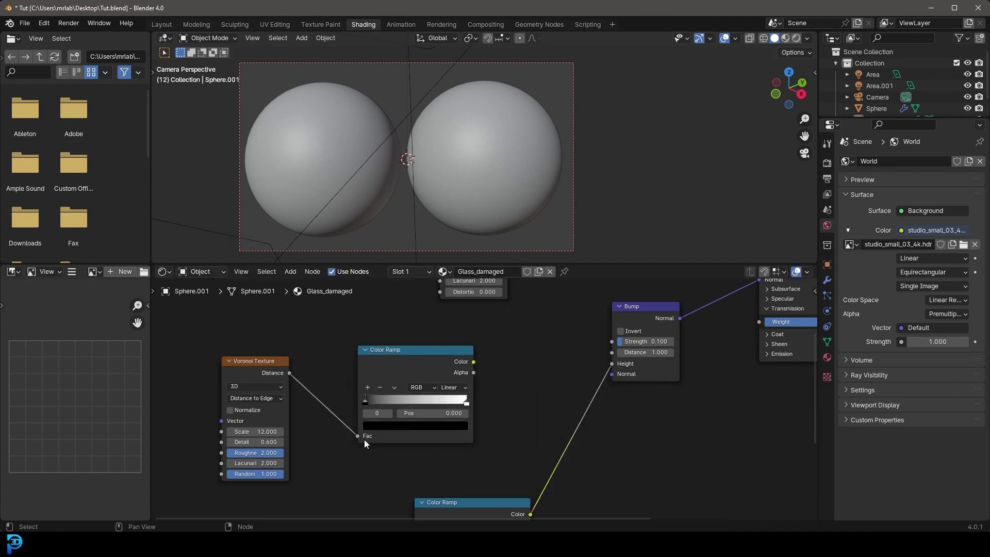
- Slide the new Color Ramp's white stop close to the black one, to a position of about 0.02
scroll(374, 445, up, 3)
scroll(458, 413, up, 1)
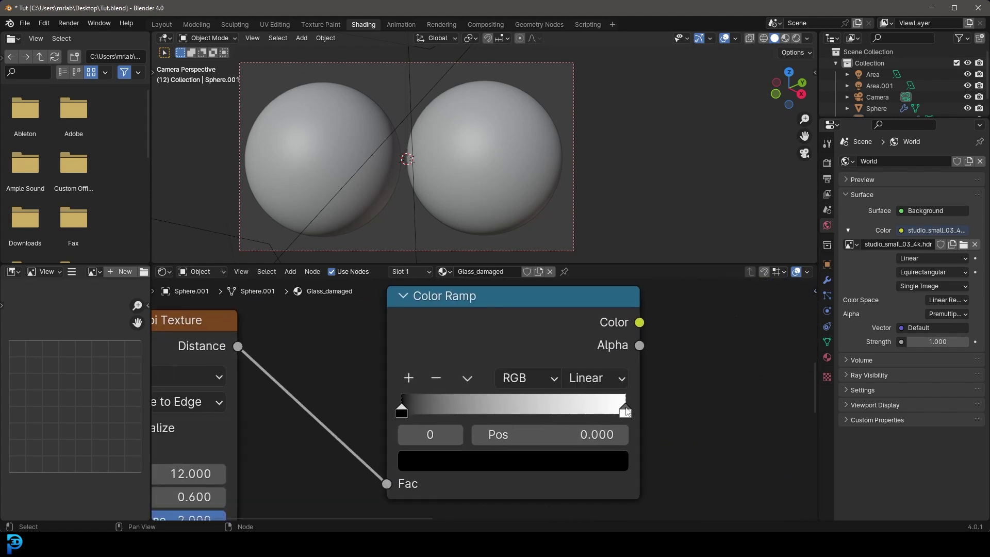
drag(625, 407, 489, 407)
scroll(370, 423, up, 1)
middle_drag(370, 423, 452, 411)
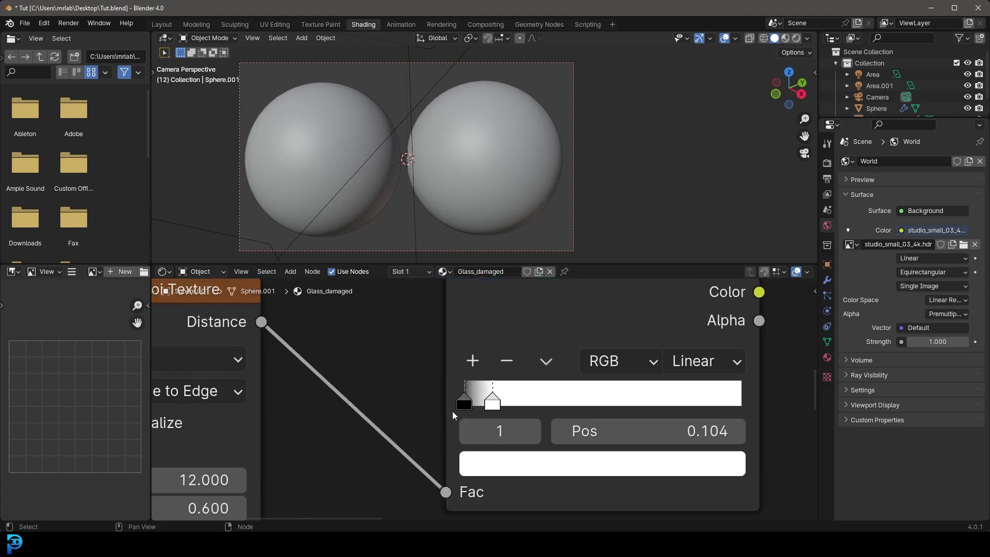
drag(487, 403, 460, 405)
drag(461, 405, 463, 405)
click(479, 406)
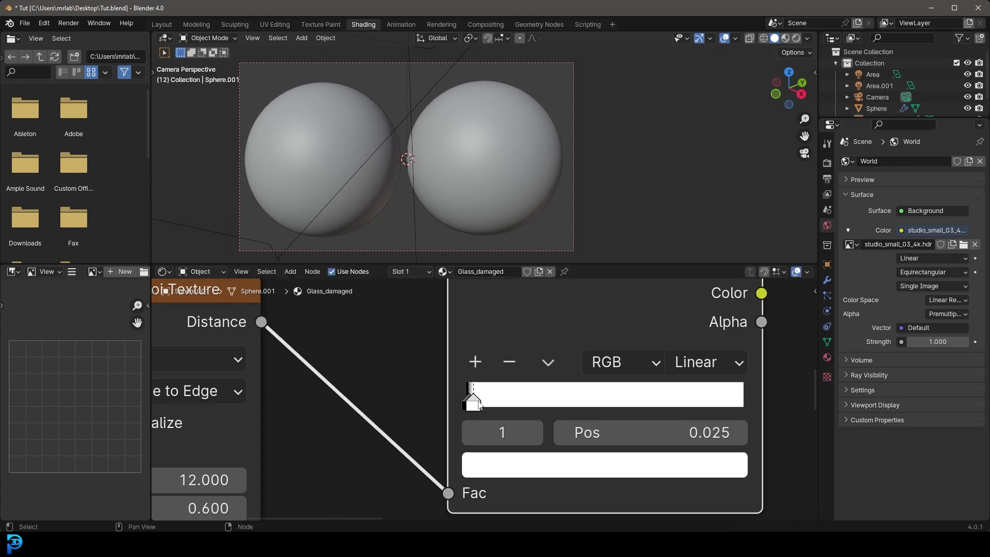
- Connect the Voronoi Color Ramp's Color to the Bump node's Height in place of the lower Color Ramp
scroll(566, 388, down, 5)
middle_drag(592, 398, 383, 444)
drag(366, 447, 491, 448)
- Limit the render region to the damaged sphere and preview it in rendered viewport shading
scroll(487, 146, up, 5)
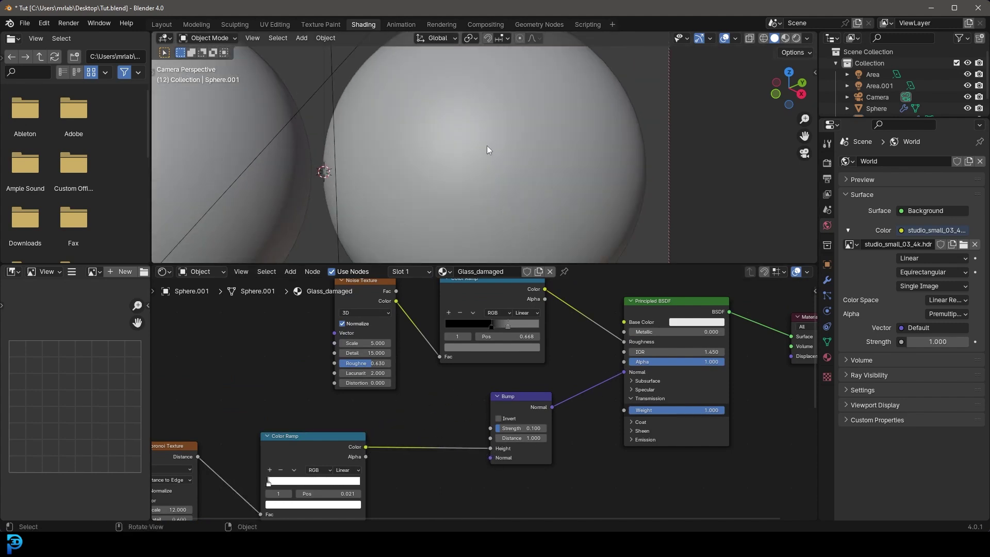
scroll(487, 147, down, 6)
key(ctrl+b)
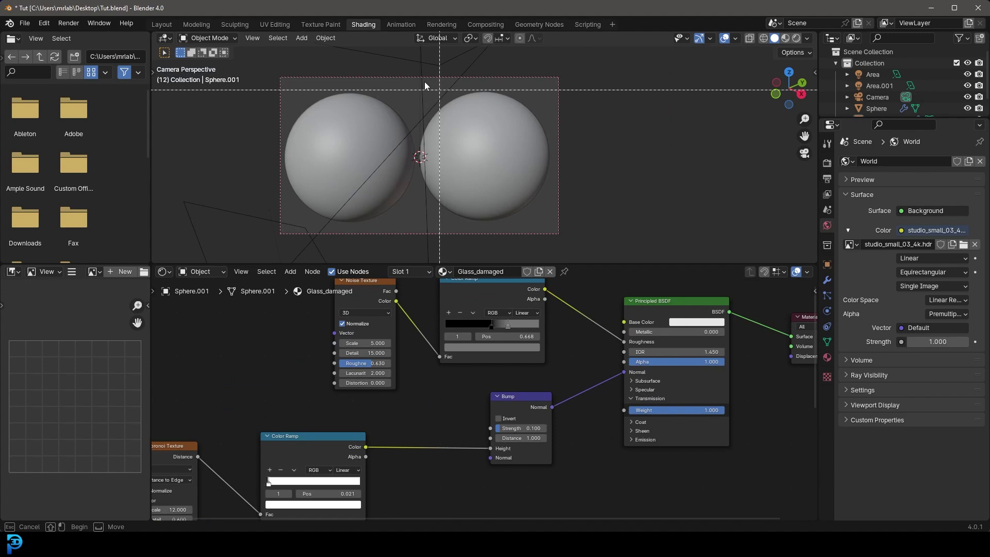
mouse_move(416, 78)
mouse_down()
mouse_move(541, 245)
mouse_move(552, 219)
mouse_up()
key(z)
click(521, 91)
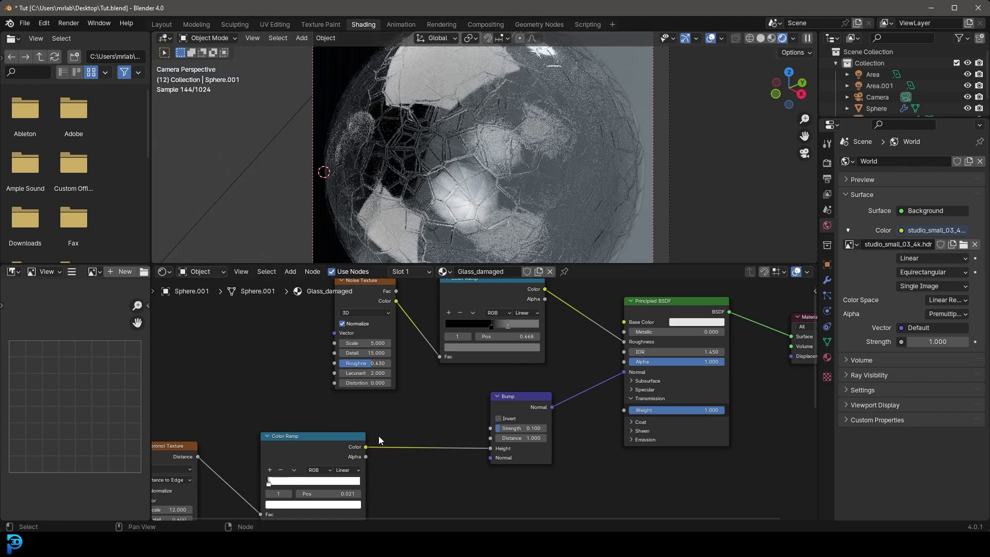
- Set the Voronoi Texture's Scale to 9
middle_drag(379, 440, 498, 333)
double_click(293, 402)
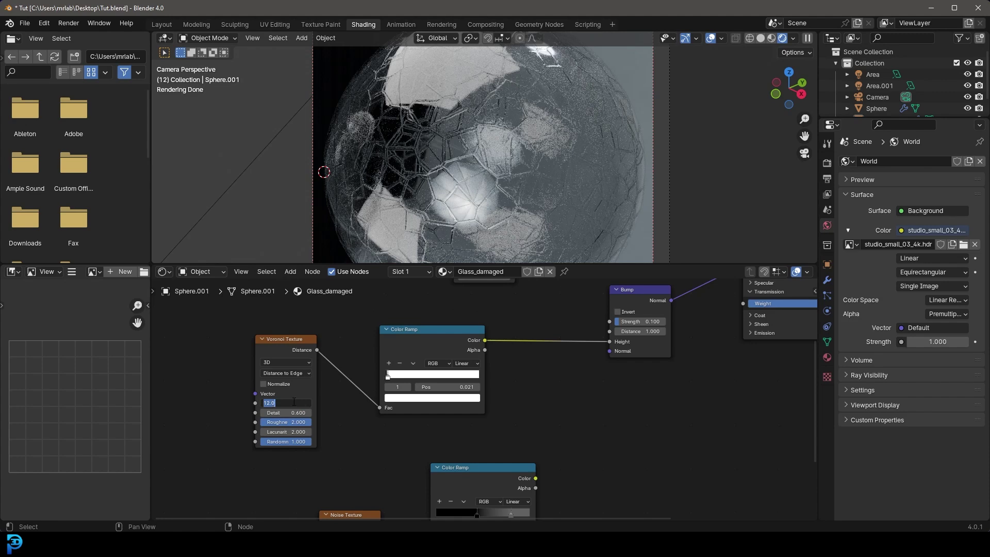
text(9)
key(Return)
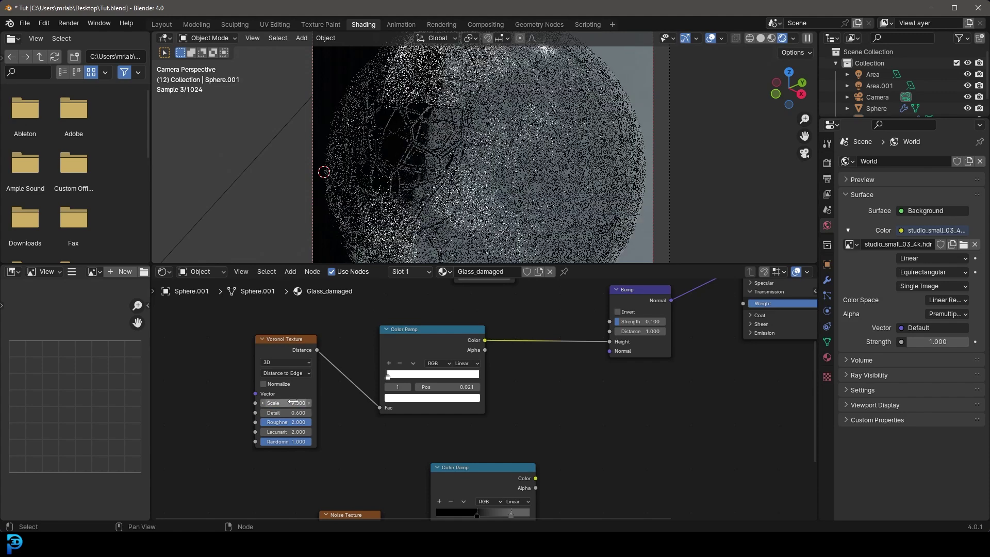
- Move the Bump node down and away from the Color Ramps to make room for another node
middle_drag(569, 376, 474, 423)
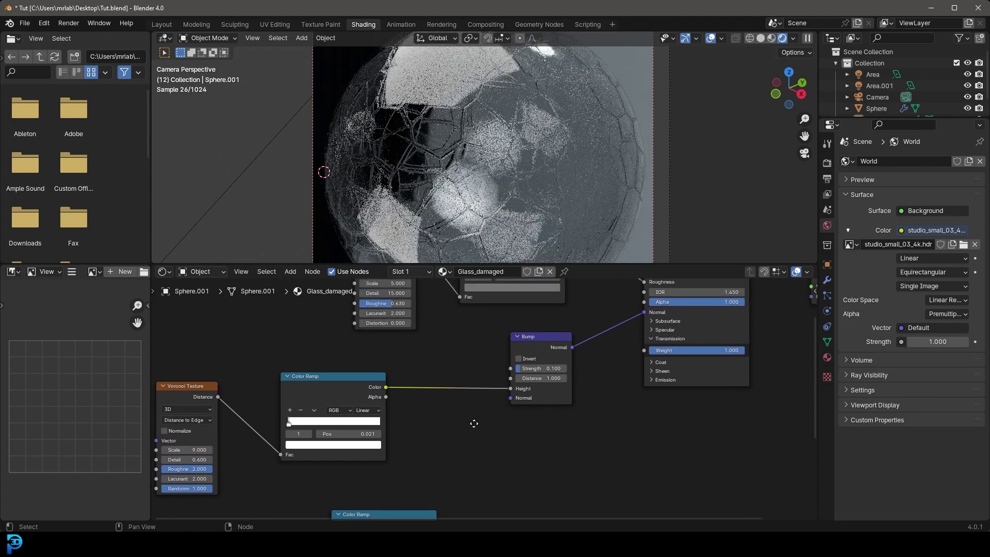
drag(537, 355, 563, 424)
middle_drag(563, 424, 639, 343)
drag(271, 410, 464, 294)
middle_drag(515, 489, 485, 428)
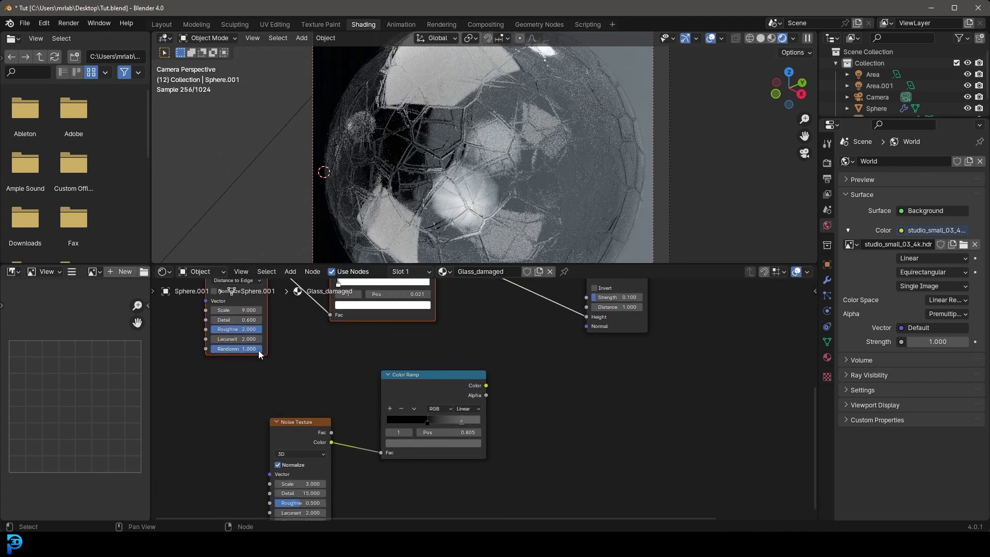
middle_drag(259, 350, 296, 419)
middle_drag(384, 469, 308, 478)
- Insert a Mix Color node between the upper Color Ramp and the Bump node, and connect the lower Color Ramp's Color to its B input
scroll(330, 391, up, 2)
key(shift+a)
text(mix)
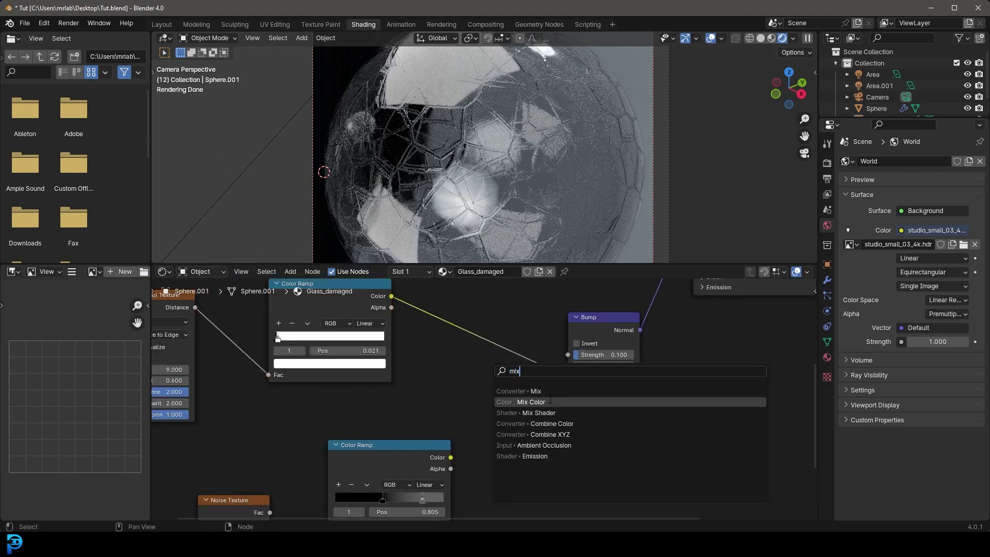
click(521, 402)
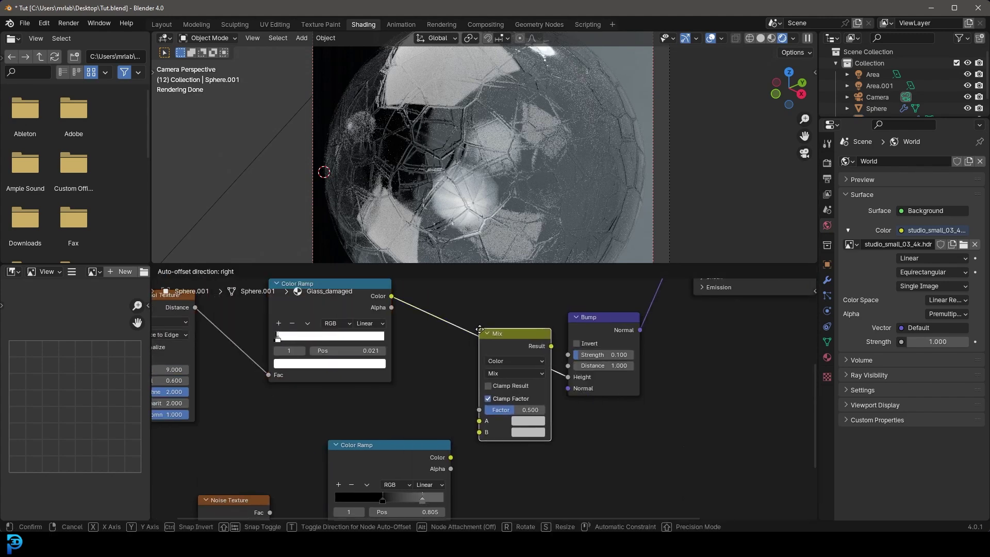
click(455, 329)
middle_drag(345, 312, 376, 339)
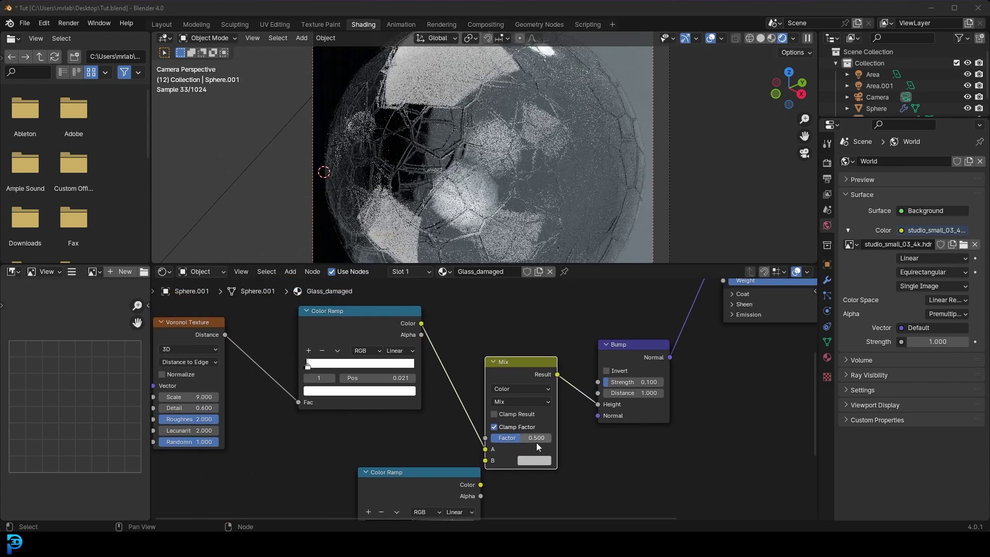
drag(456, 480, 487, 460)
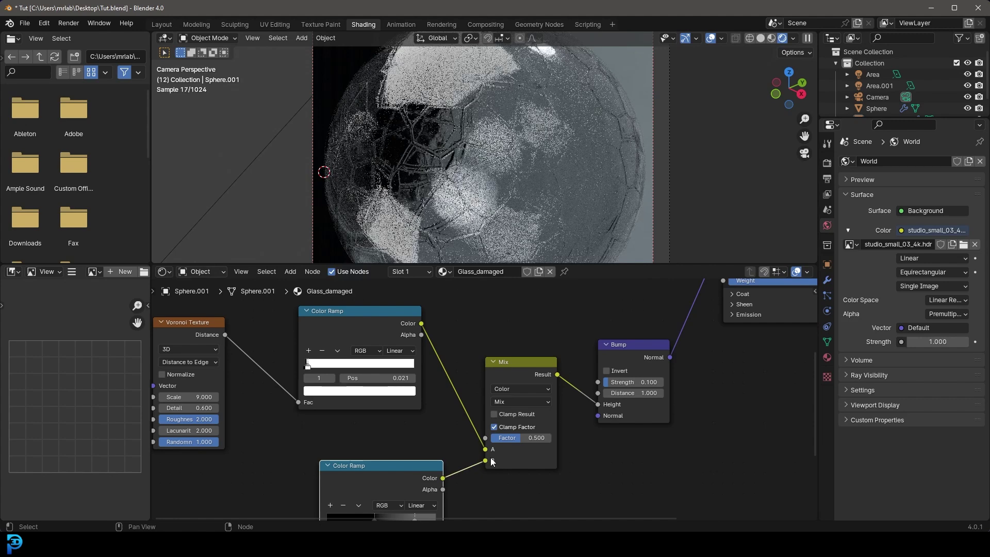
- Set the Mix node's Factor to 0.45 and its blending mode to Subtract
click(531, 439)
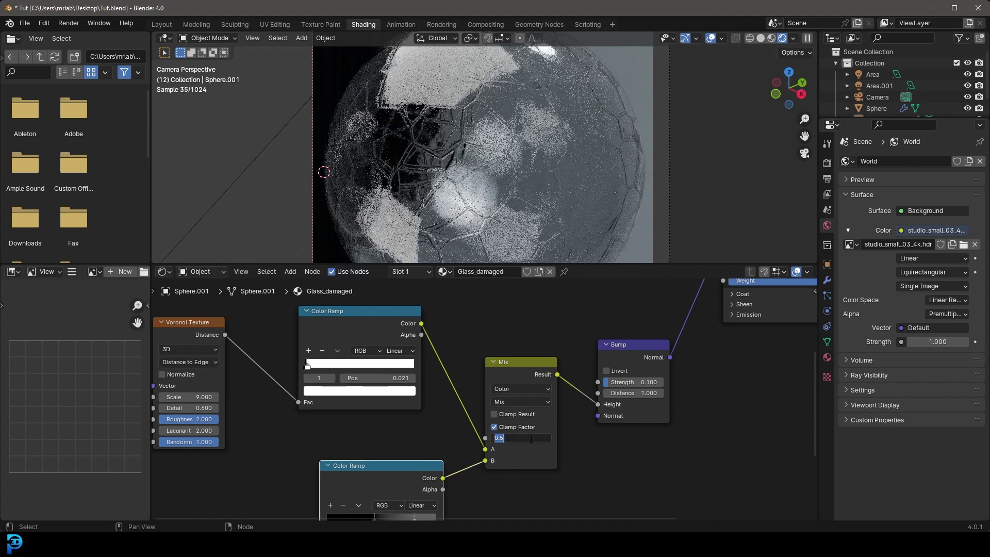
text(.45)
key(Return)
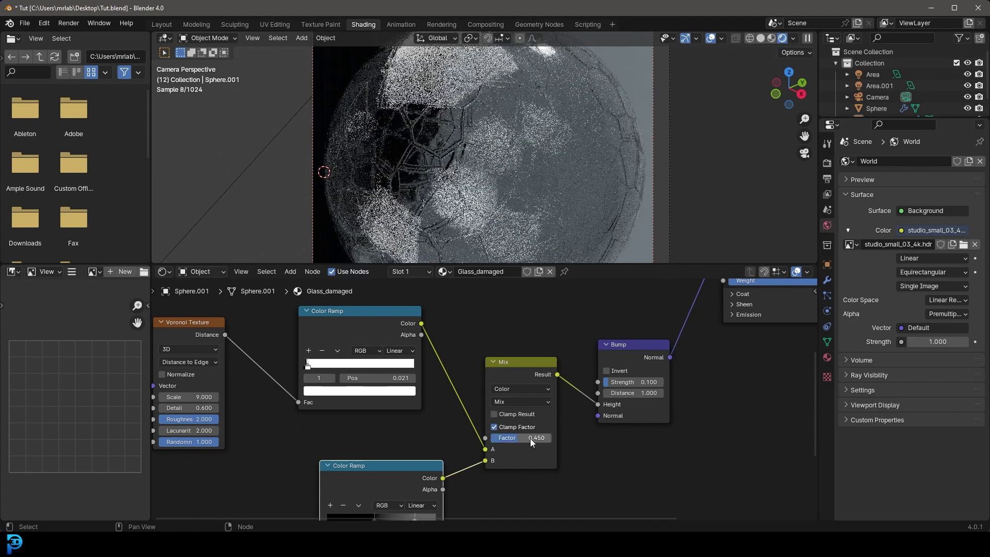
click(524, 402)
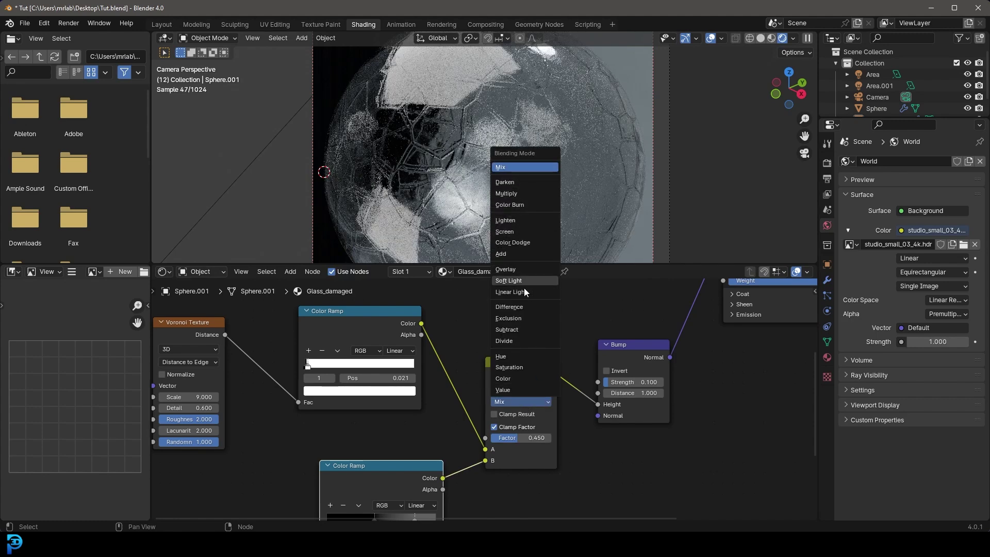
click(527, 329)
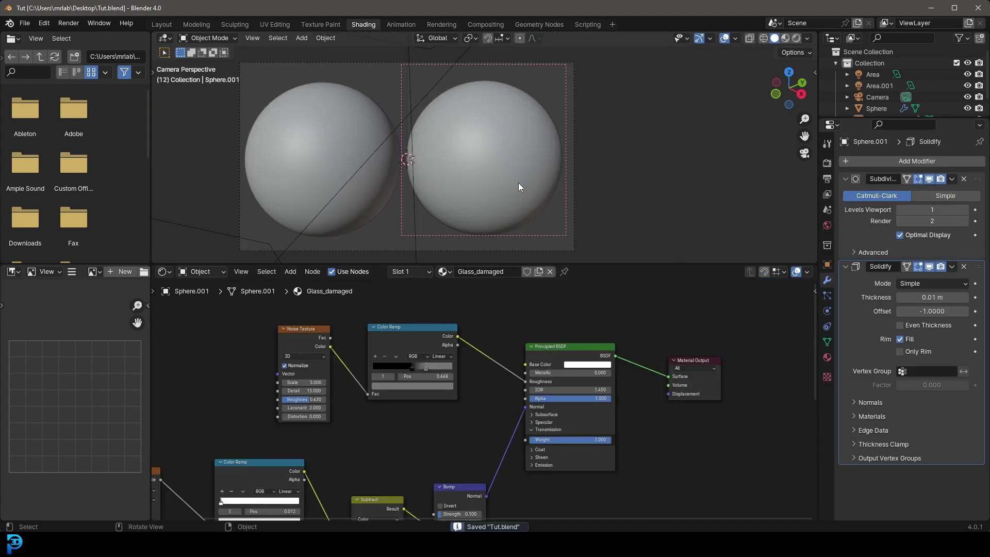
middle_drag(407, 470, 472, 340)
middle_drag(311, 400, 357, 352)
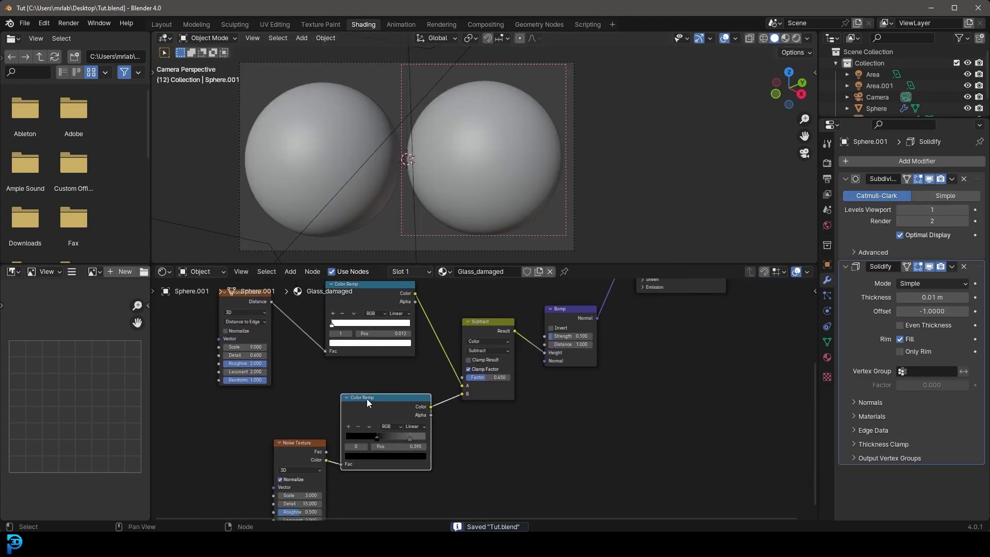
middle_drag(524, 326, 458, 384)
scroll(459, 384, up, 2)
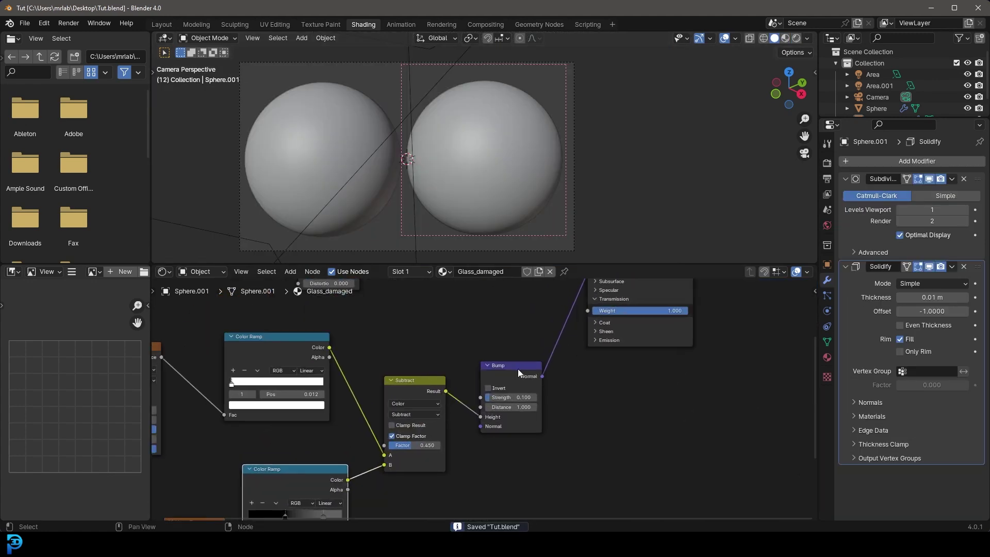
- Save the blend file and render the current frame
click(522, 367)
scroll(439, 175, down, 3)
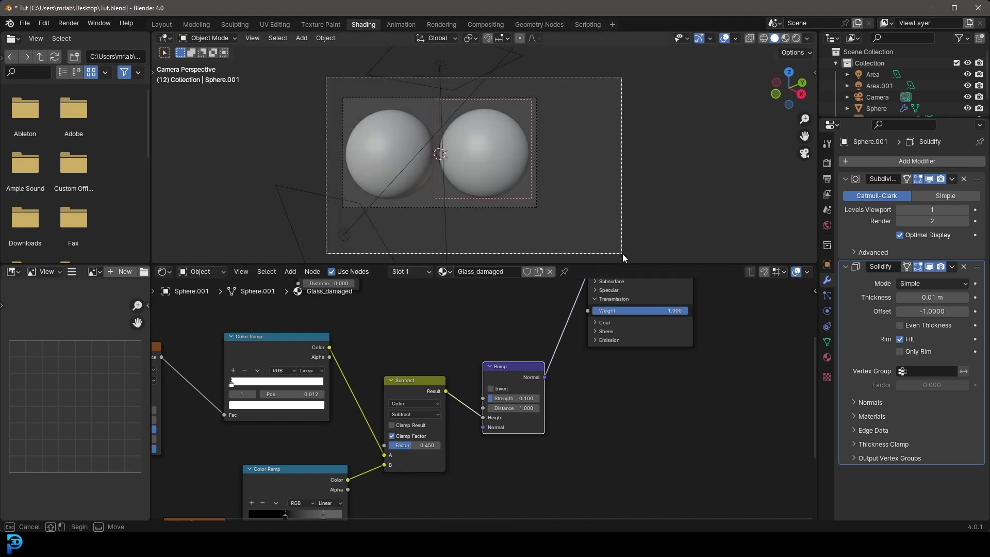
scroll(441, 171, up, 3)
key(ctrl+s)
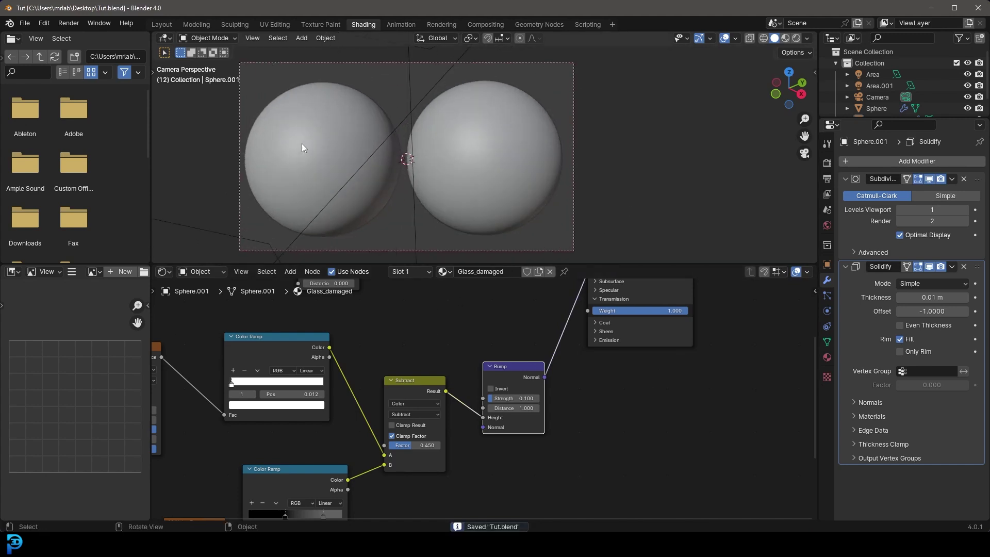
click(77, 25)
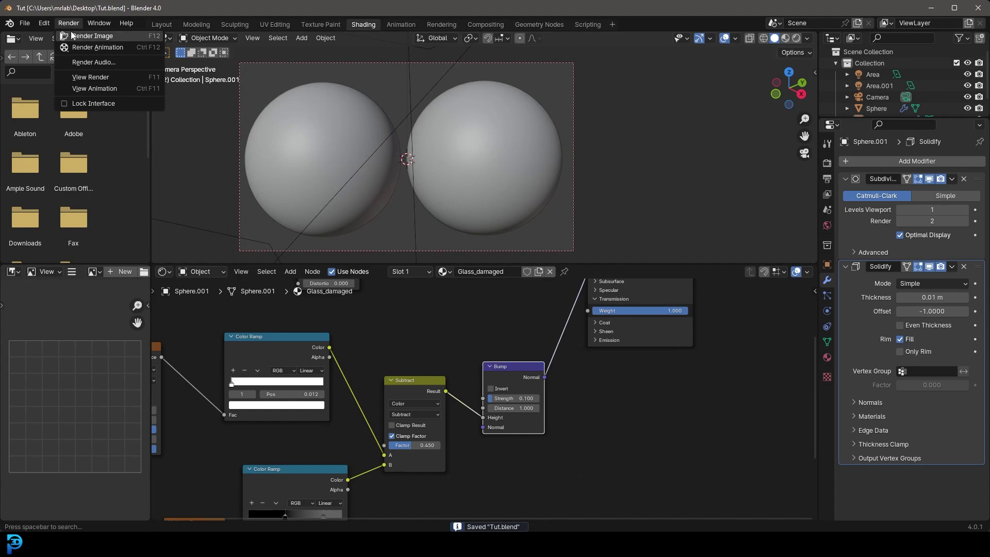
click(116, 35)
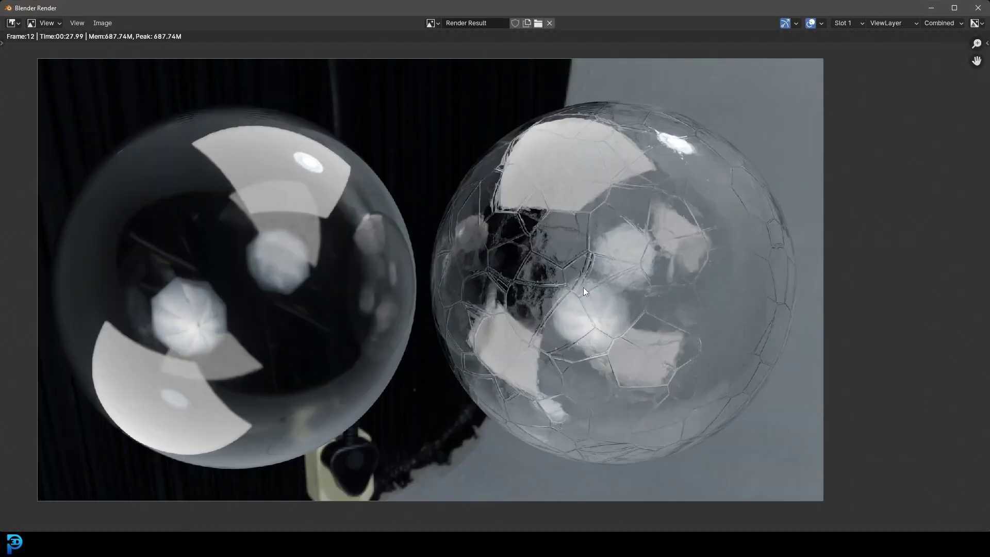
- Examine the cracks and smudges on the damaged glass sphere in the render, and close the render window
scroll(583, 287, up, 4)
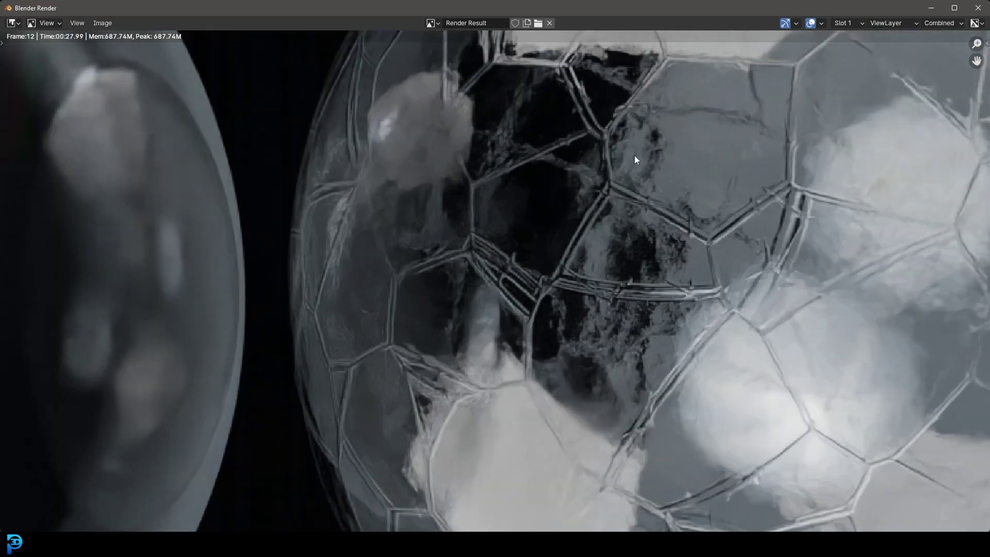
scroll(634, 159, down, 4)
middle_drag(657, 265, 620, 263)
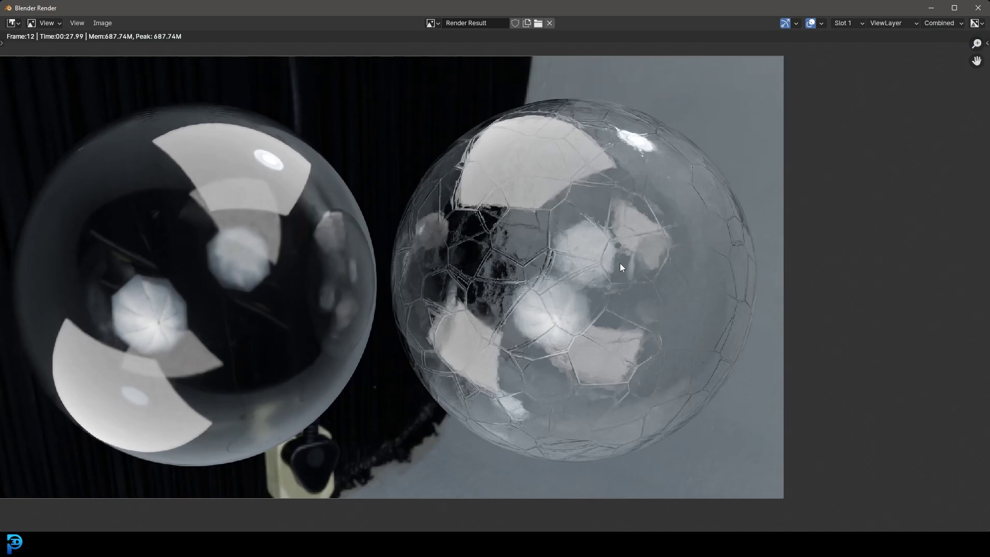
click(983, 12)
- Review the Voronoi and Noise Texture branches that feed the Subtract node in the Glass_damaged material
scroll(478, 393, down, 1)
mouse_move(477, 392)
middle_down()
mouse_move(493, 353)
mouse_move(536, 330)
mouse_move(602, 370)
middle_up()
scroll(536, 330, up, 3)
scroll(601, 370, up, 1)
mouse_move(545, 361)
mouse_down()
mouse_move(550, 343)
mouse_move(557, 346)
mouse_up()
middle_drag(304, 426, 422, 347)
scroll(464, 364, down, 5)
scroll(420, 387, up, 2)
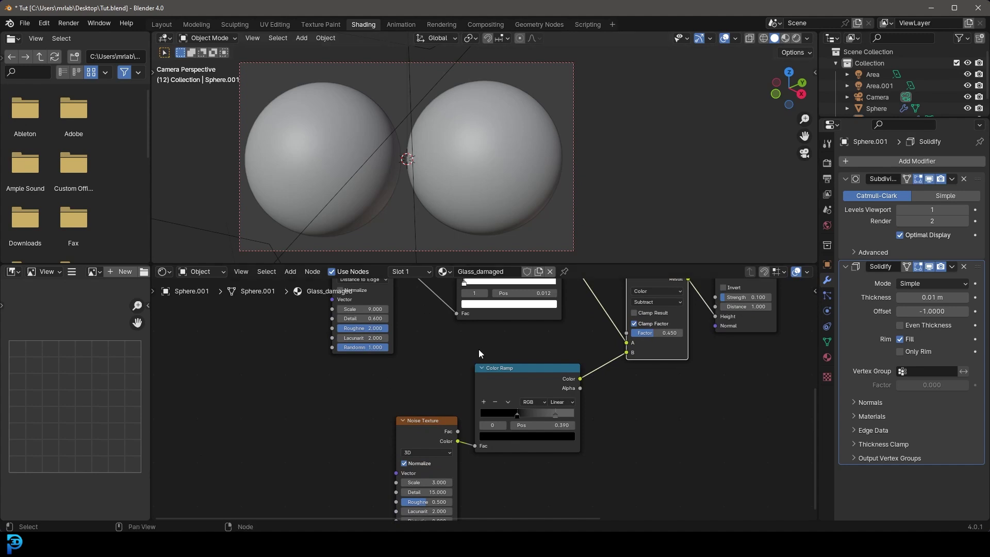
scroll(479, 349, down, 6)
- Set the Bump node's Strength to 0.05
middle_drag(542, 375, 431, 441)
scroll(510, 412, up, 4)
scroll(588, 413, up, 3)
click(580, 400)
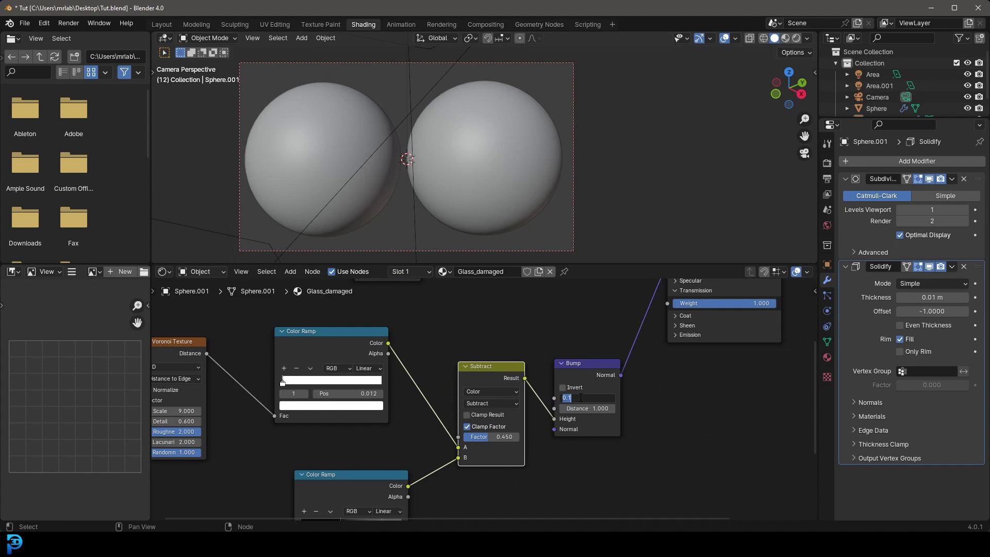
text(.05)
key(Return)
- Preview both spheres in rendered shading through the camera, and return the viewport to solid shading
scroll(534, 141, up, 3)
key(z)
click(527, 102)
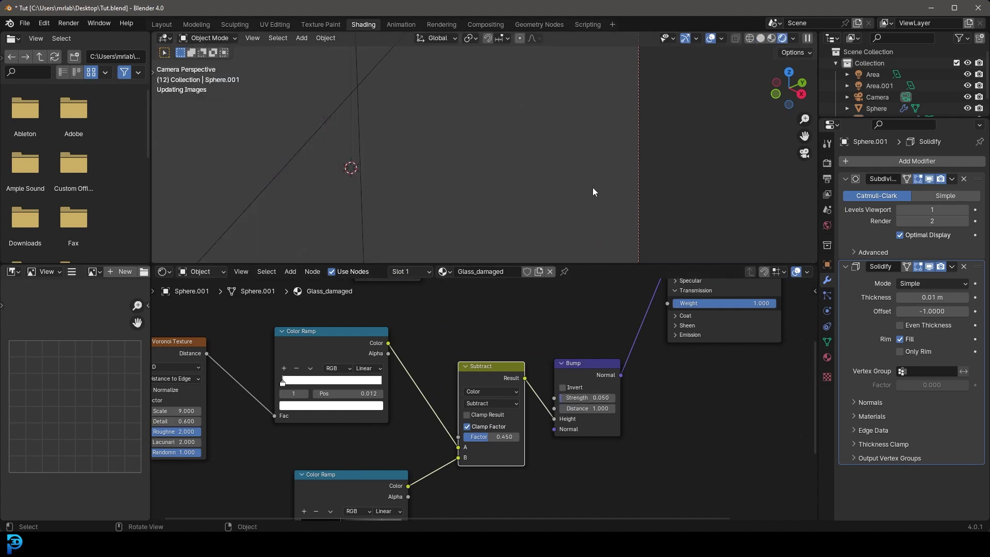
scroll(535, 169, down, 3)
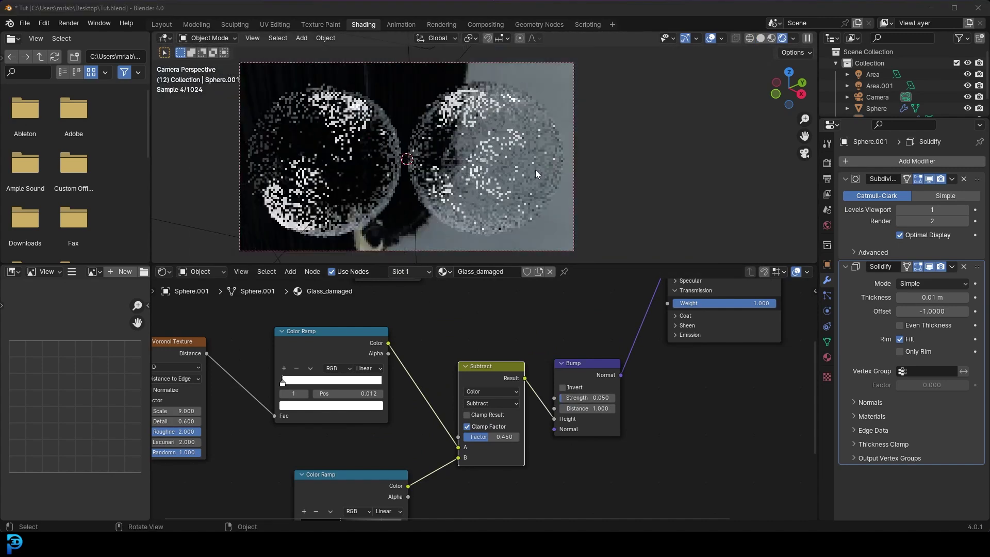
click(574, 156)
key(z)
click(656, 156)
- Add a plane at the scene's centre and rotate it 90 degrees about the X axis
scroll(453, 160, down, 3)
scroll(453, 159, up, 3)
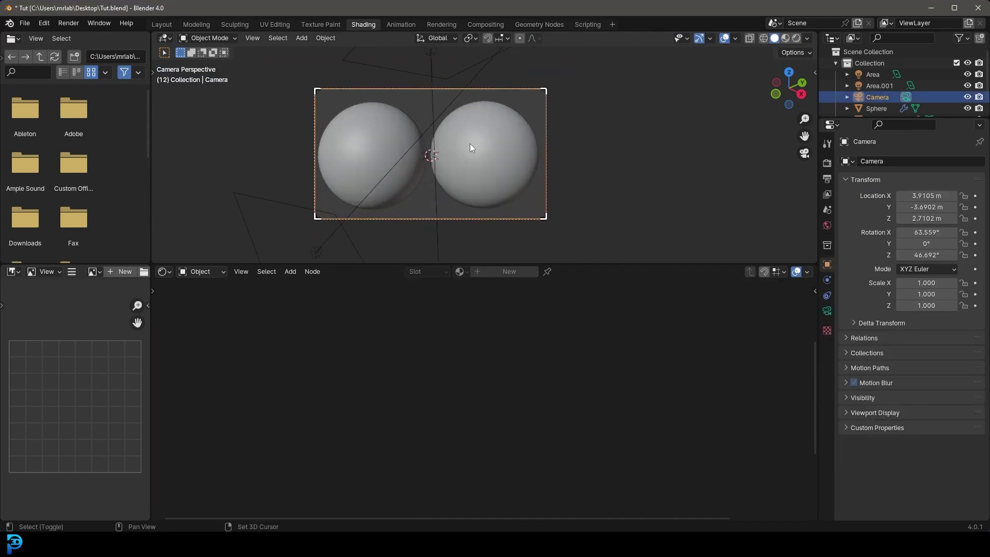
key(shift+a)
mouse_move(454, 157)
click(522, 159)
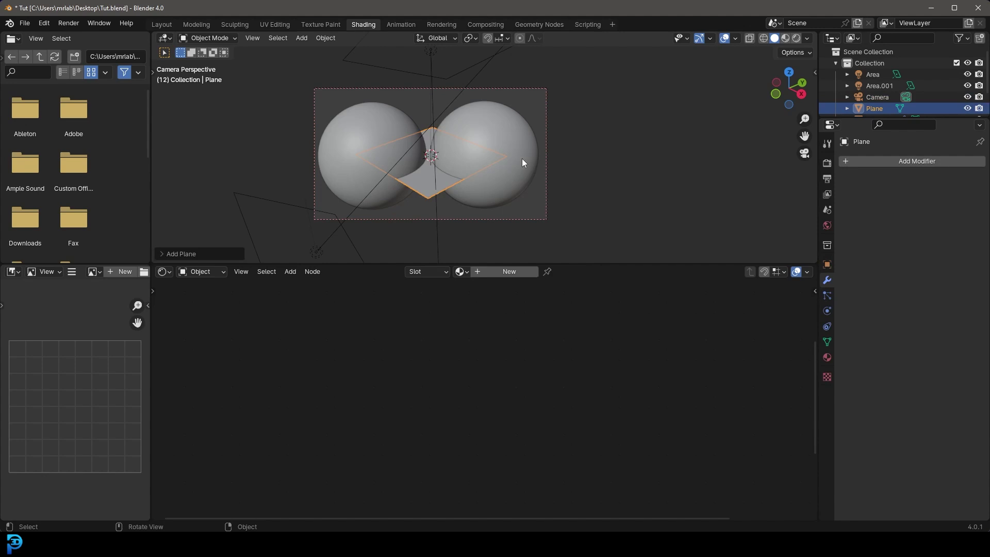
text(rx90)
key(Return)
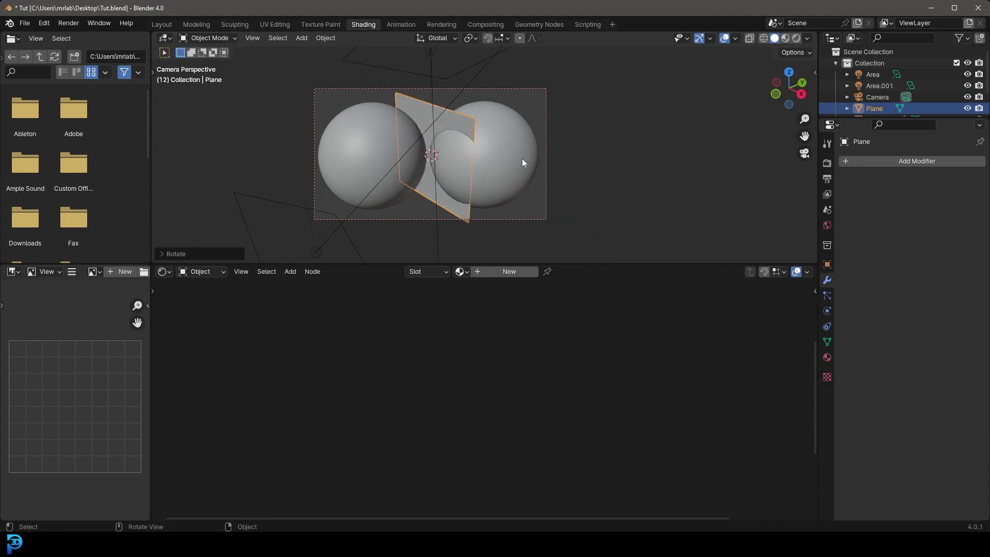
- Move the plane behind the spheres from the top view and rotate it to face the camera
key(KP_7)
scroll(522, 159, down, 5)
key(g)
click(454, 154)
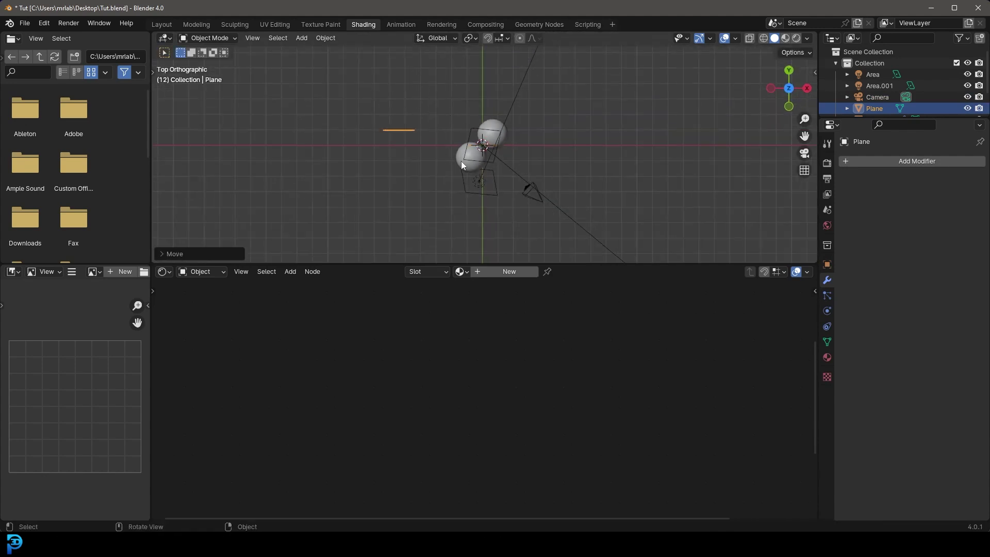
key(r)
click(472, 216)
middle_drag(474, 221, 486, 206)
- Enlarge the plane in camera view and tilt it with a free trackball rotation
key(KP_0)
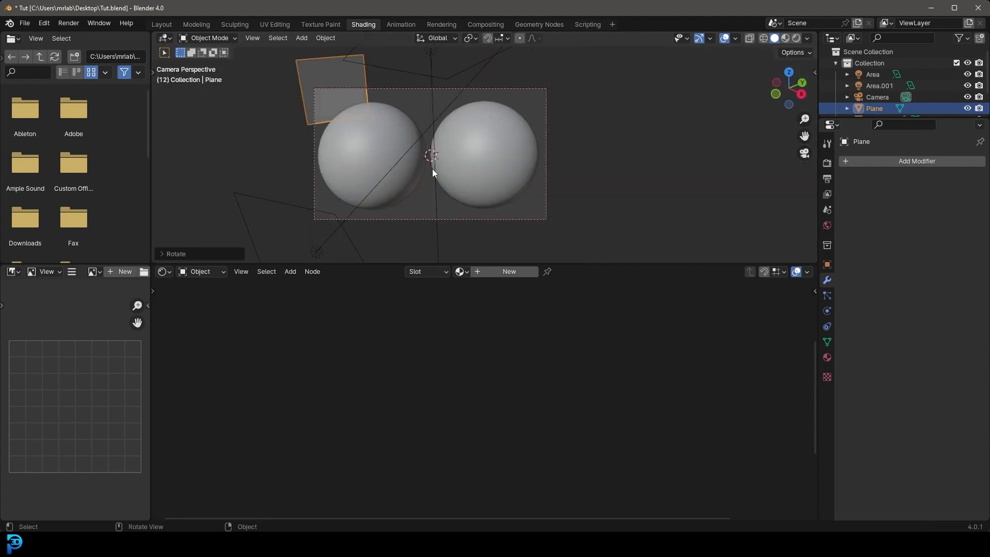
key(s)
click(580, 181)
key(r)
key(r)
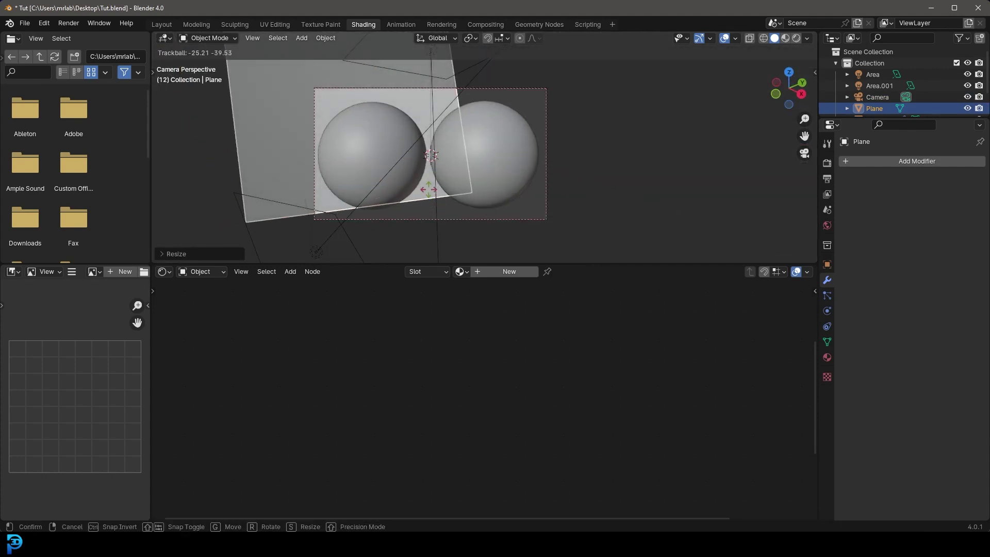
click(428, 188)
- Reposition, rotate and scale up the backdrop plane until it fills the camera frame behind both spheres
key(g)
click(502, 228)
key(r)
click(625, 219)
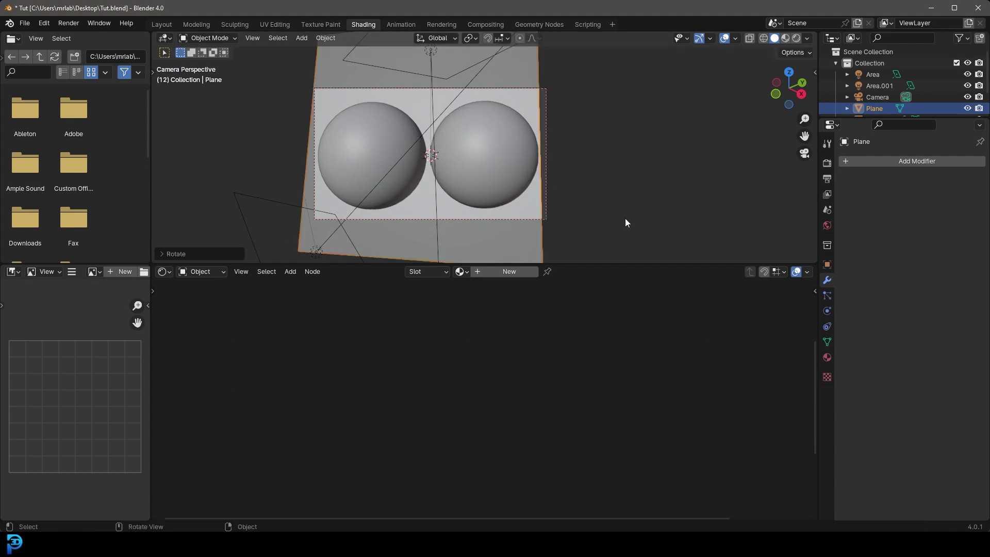
key(s)
click(699, 225)
- Give the backdrop plane a new material with a dark grey Base Color
click(531, 273)
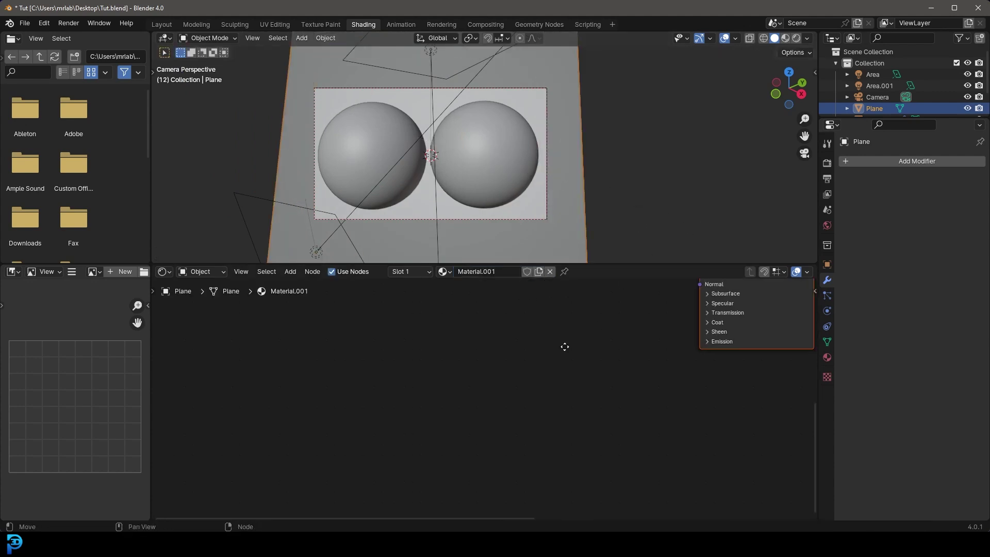
key(Home)
click(483, 371)
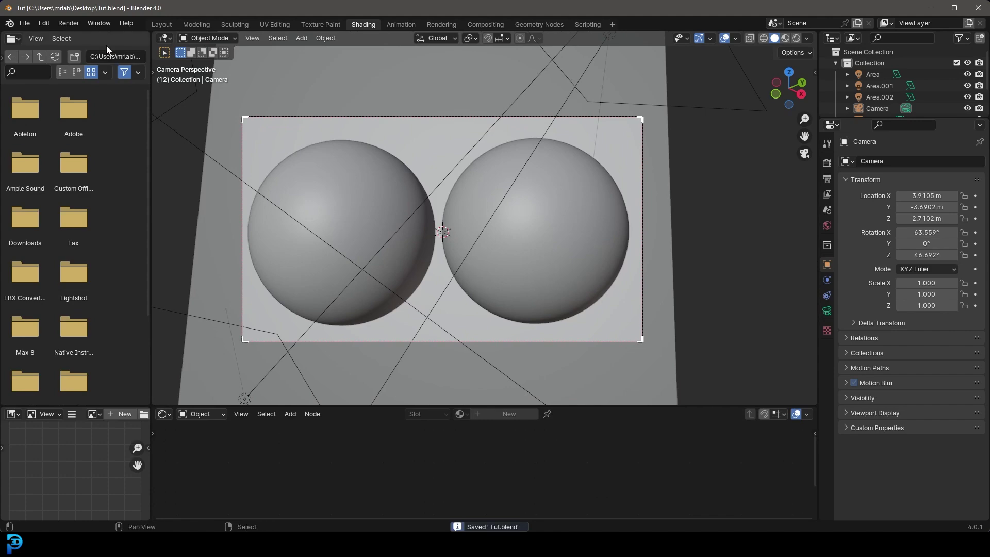
- Render the scene and compare the clean and damaged glass spheres against the dark backdrop
click(68, 24)
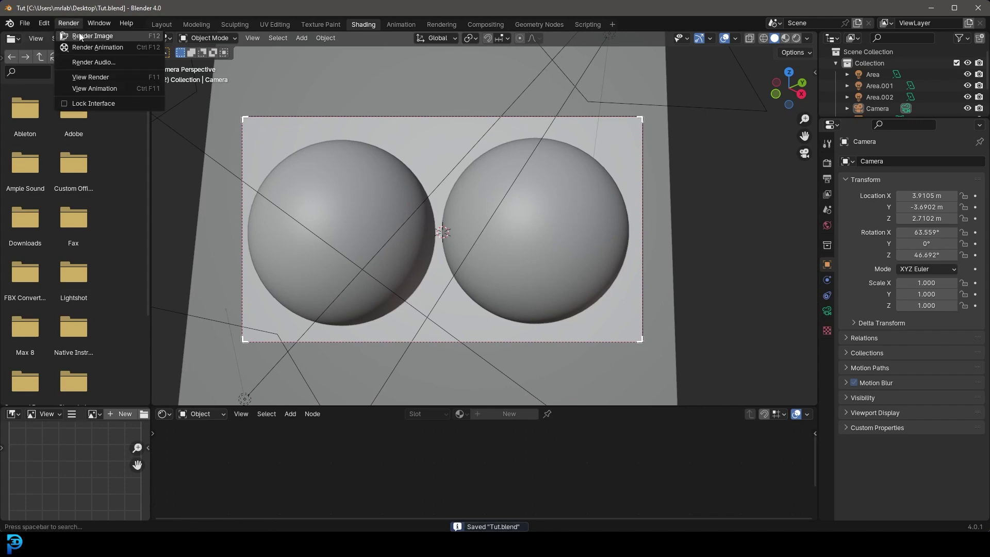
click(80, 36)
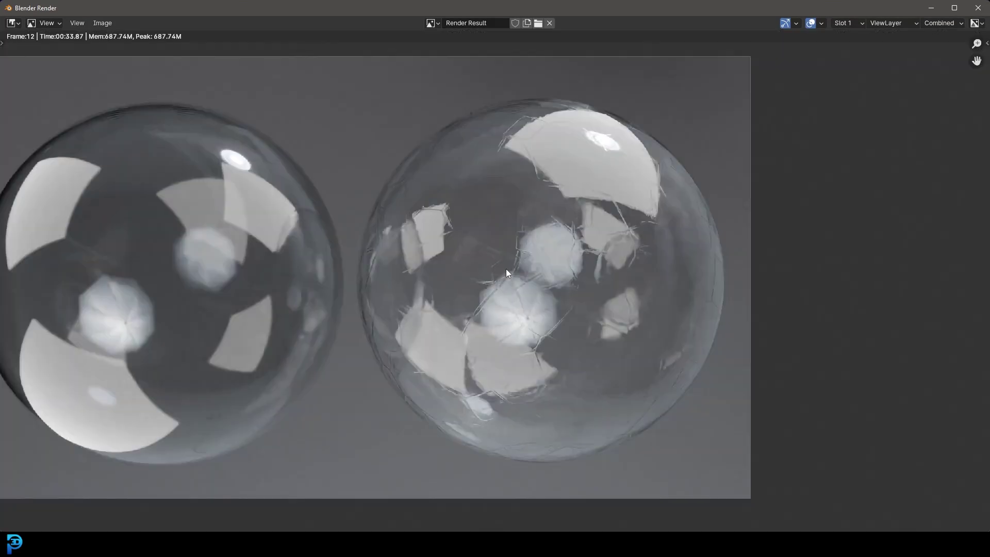
middle_drag(506, 269, 506, 245)
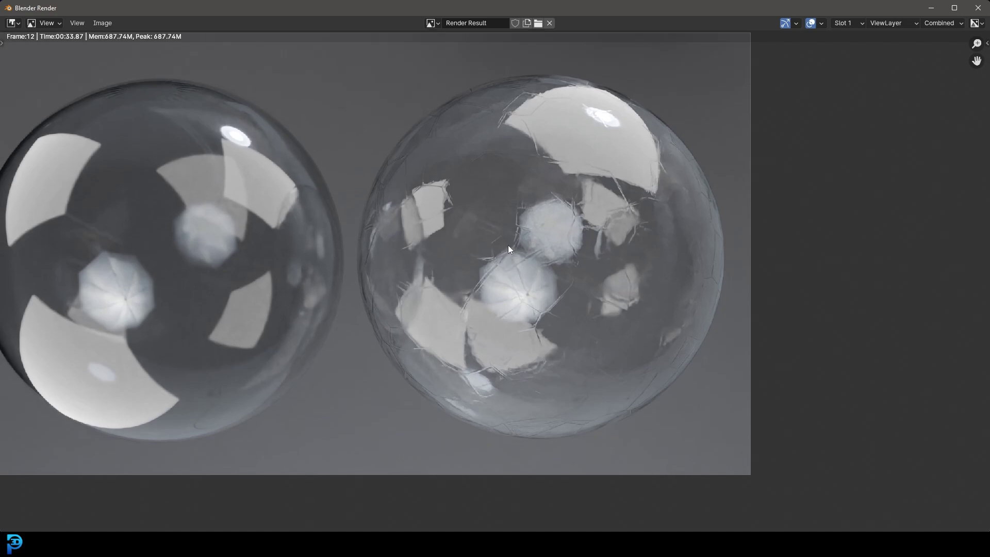
scroll(505, 246, up, 3)
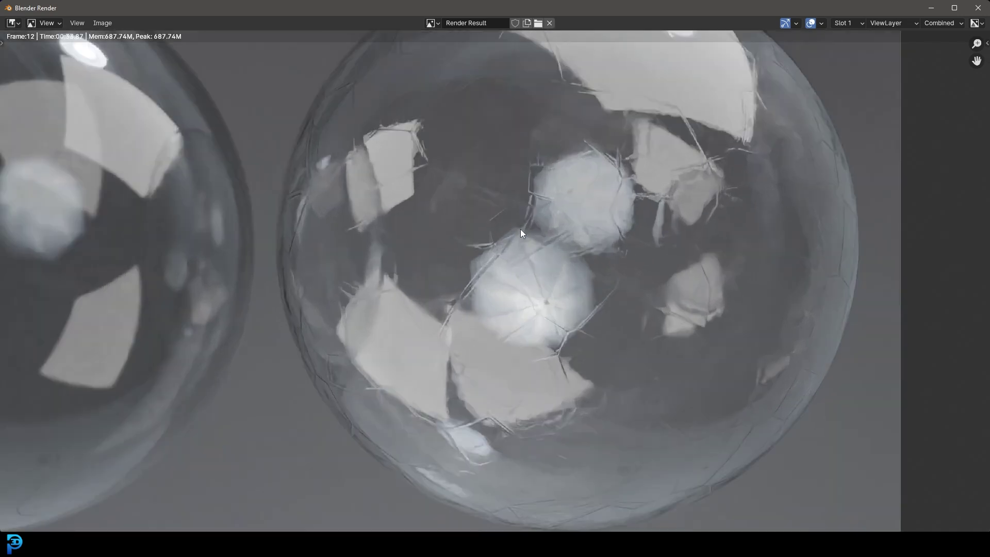
middle_drag(590, 184, 608, 276)
scroll(608, 276, down, 2)
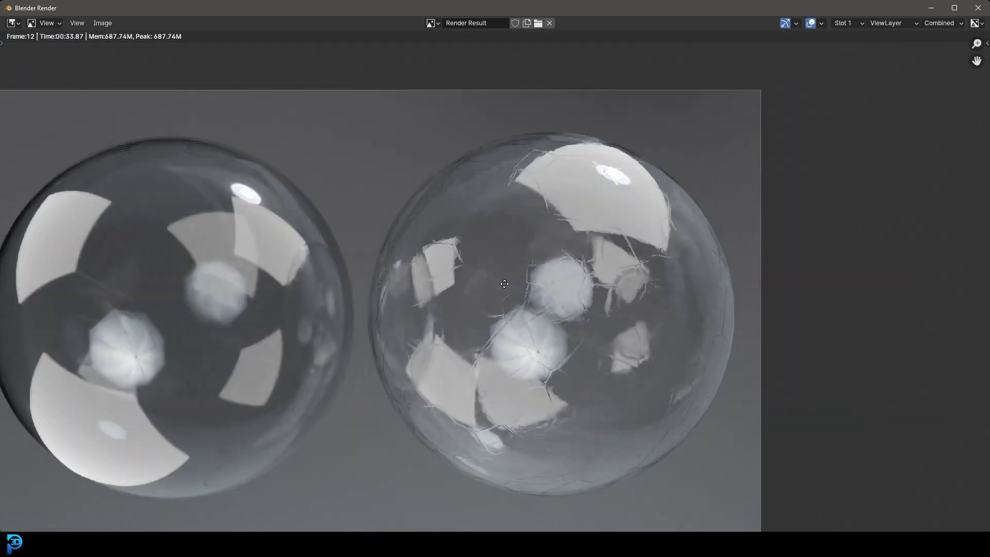
middle_drag(505, 283, 621, 246)
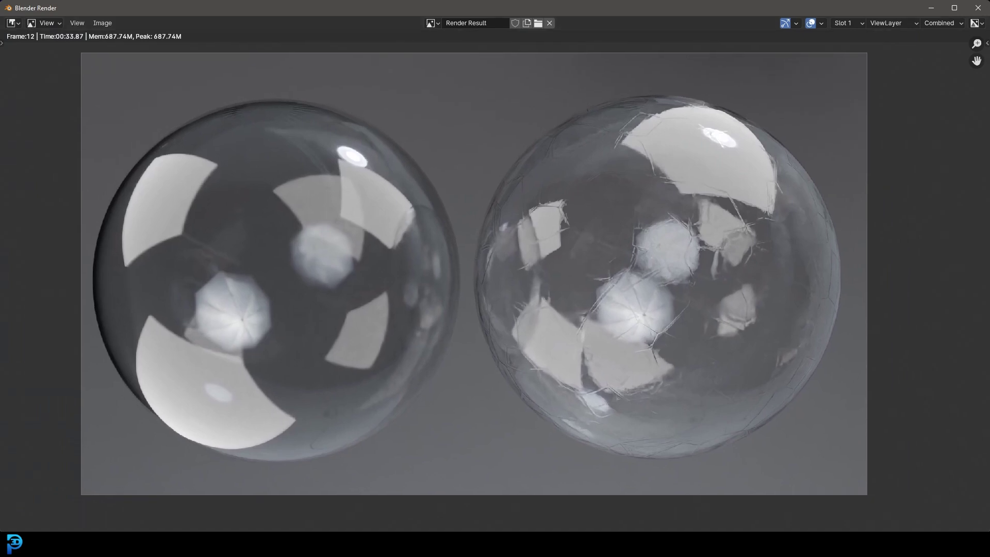
- Switch to the Blender window with Damaged glass.blend and enlarge its 3D viewport around the spheres
mouse_move(0, 155)
mouse_down()
mouse_move(351, 113)
mouse_move(382, 75)
mouse_up()
click(772, 77)
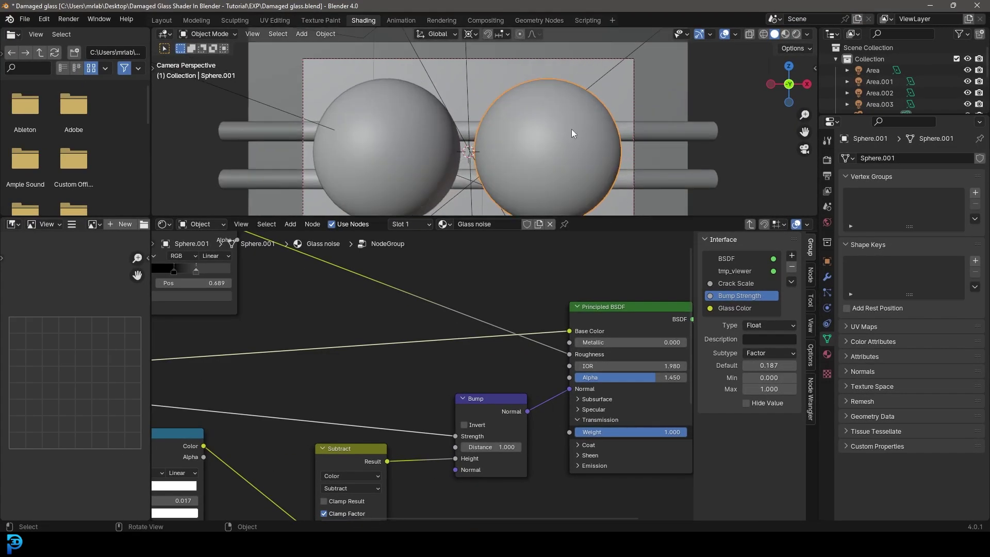
drag(474, 215, 474, 398)
scroll(541, 276, up, 5)
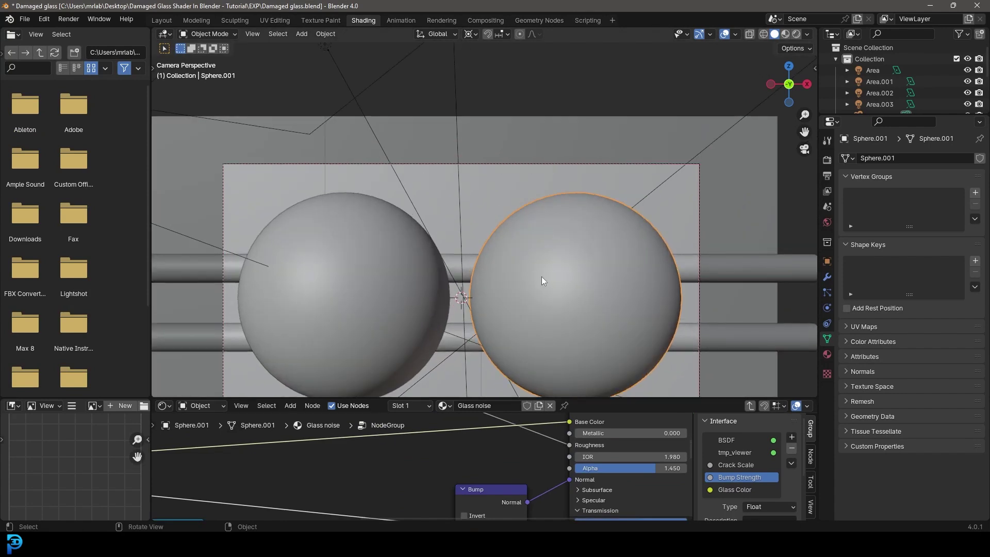
- Preview the cracked glass sphere in front of the red pipes in rendered shading
key(z)
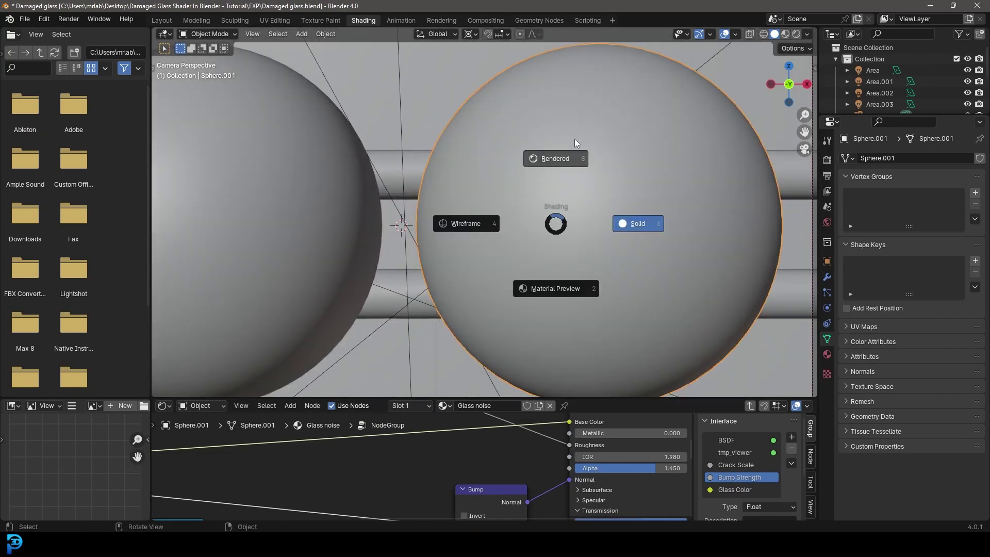
click(574, 138)
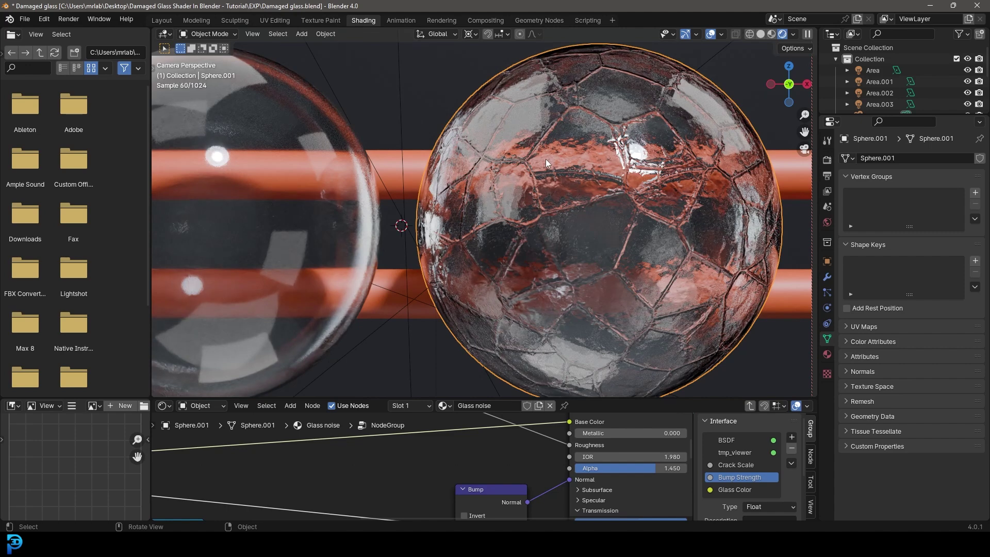
scroll(545, 159, down, 3)
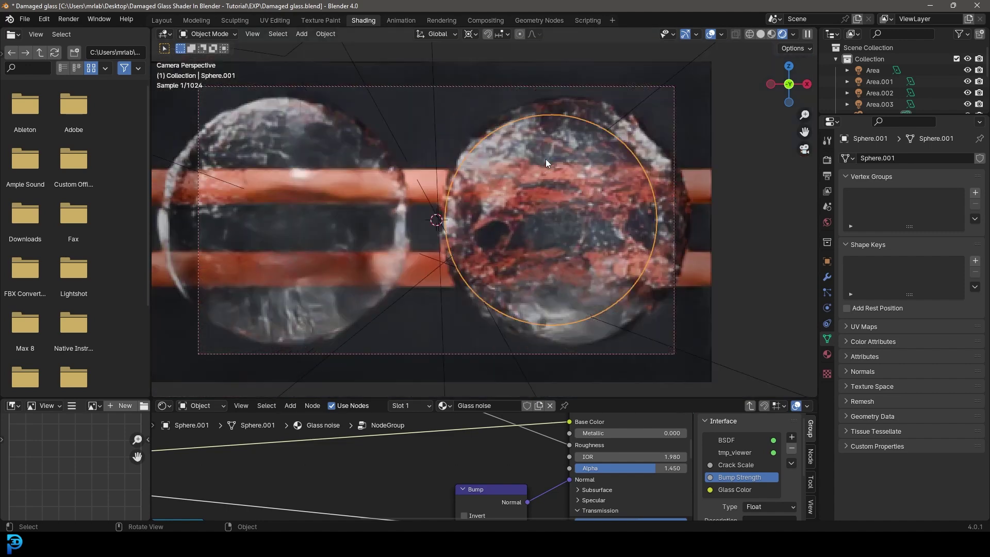